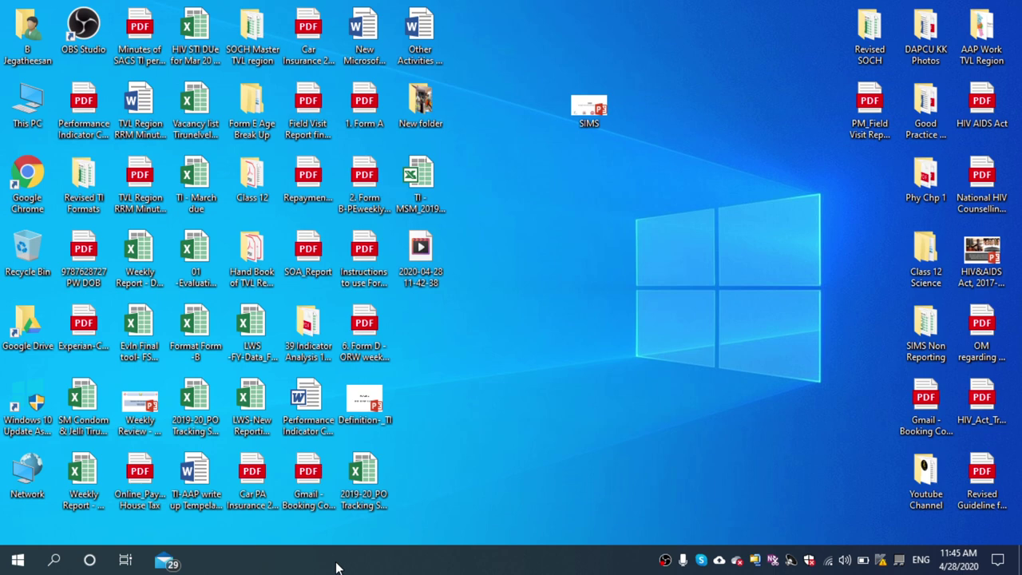
Step: Open the Start menu, try the Microsoft Edge tile, then dismiss the menu
left_click(17, 562)
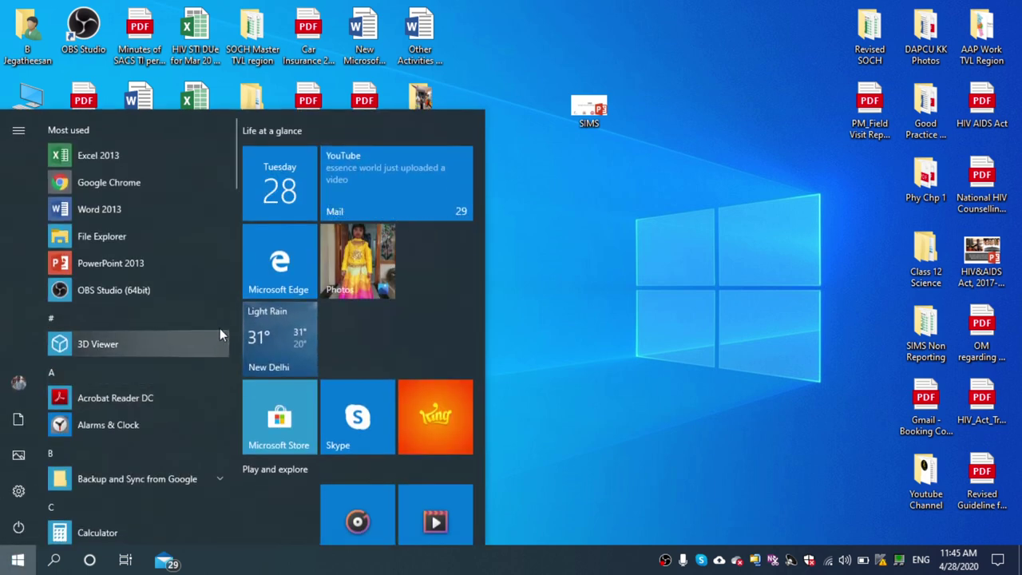
left_click(286, 254)
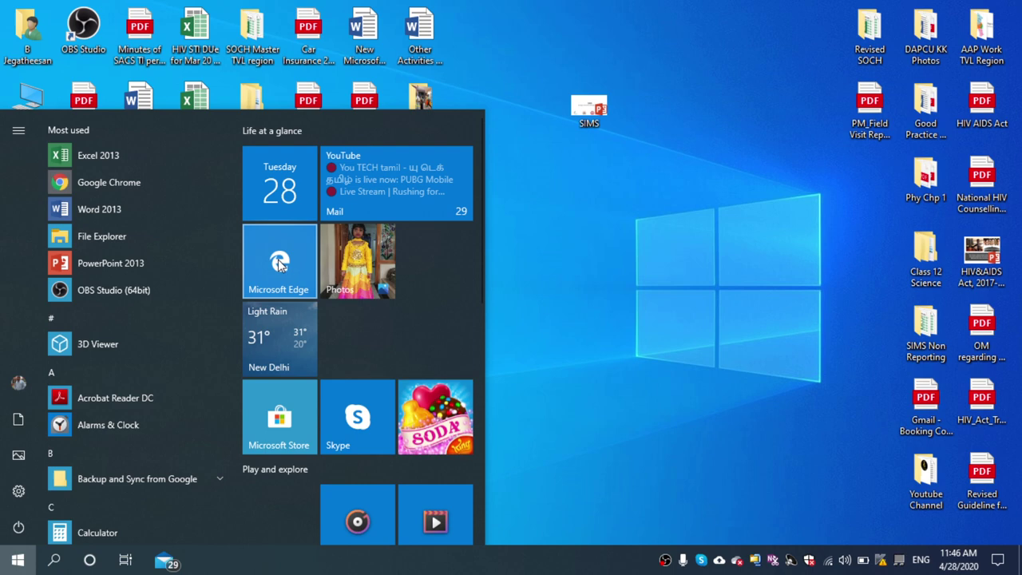
left_click(528, 285)
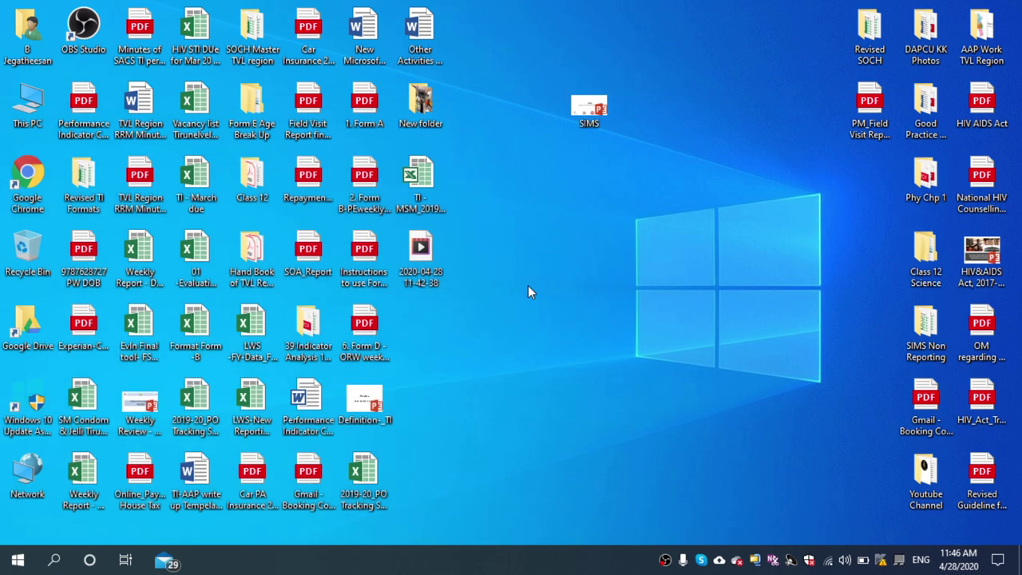
Step: Search for 'ie' and pin Internet Explorer to the taskbar from the Best match result
left_click(55, 561)
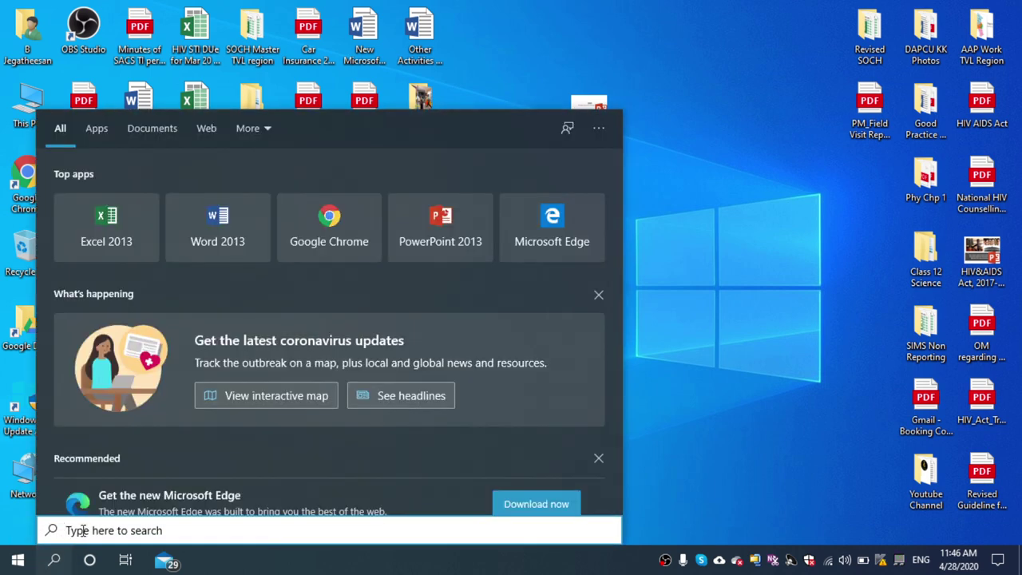
type("ie")
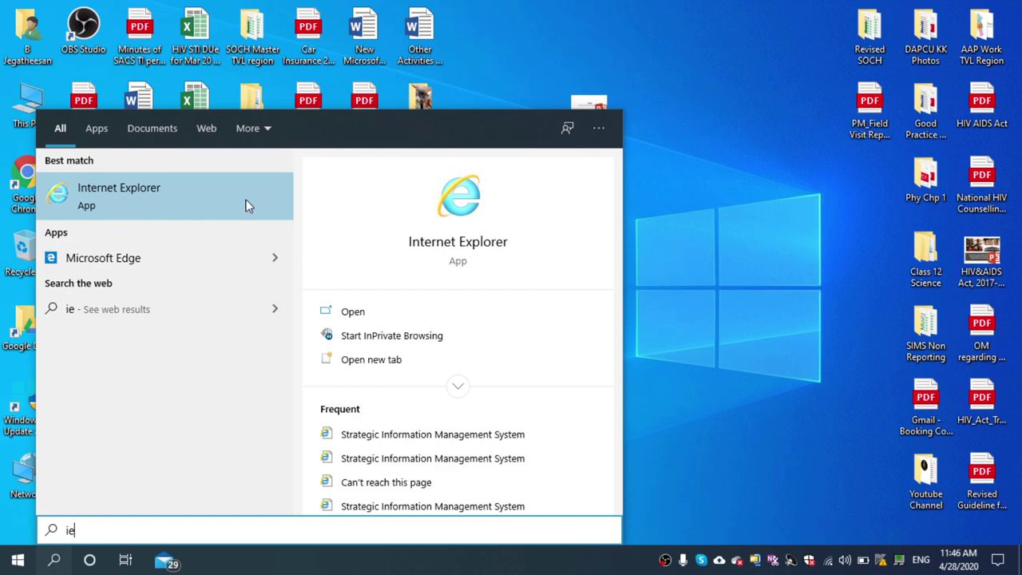
right_click(172, 200)
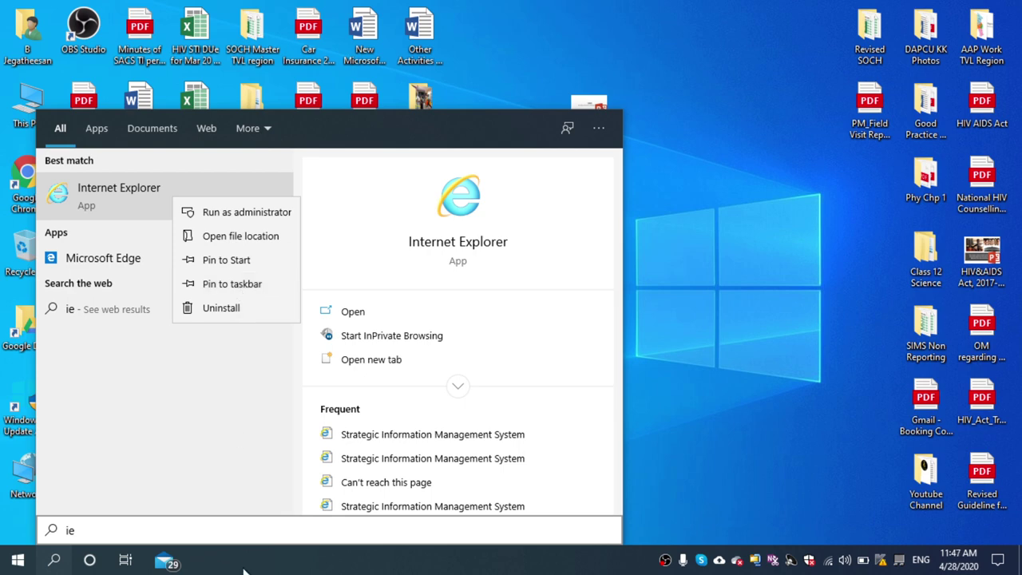
left_click(231, 284)
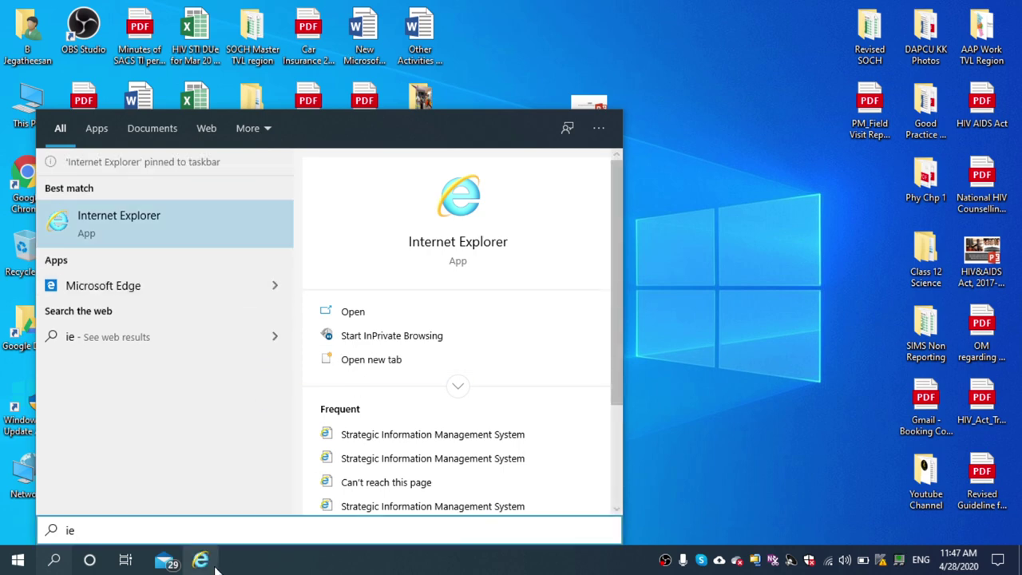
left_click(661, 125)
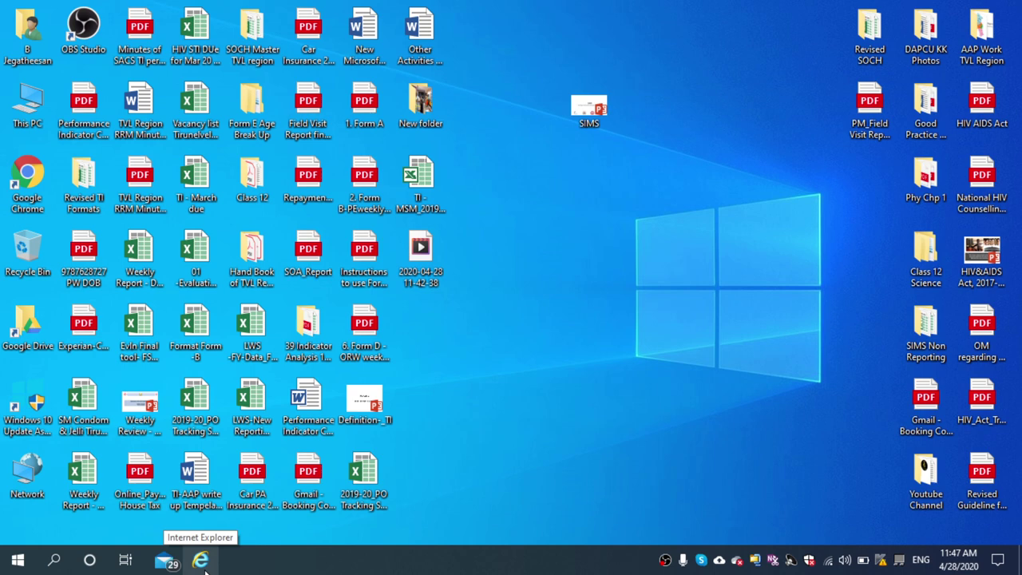
left_click(17, 560)
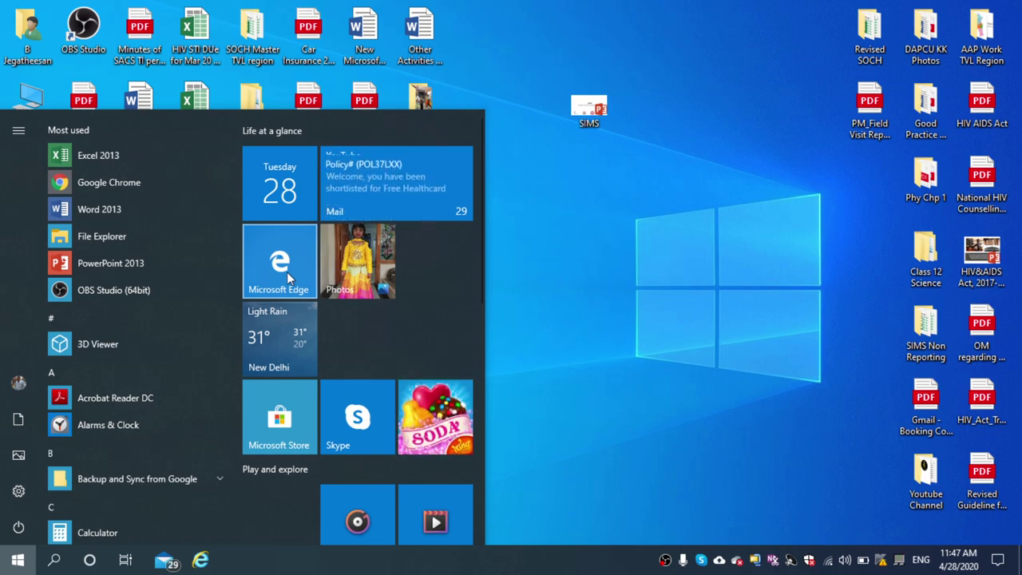
left_click(286, 272)
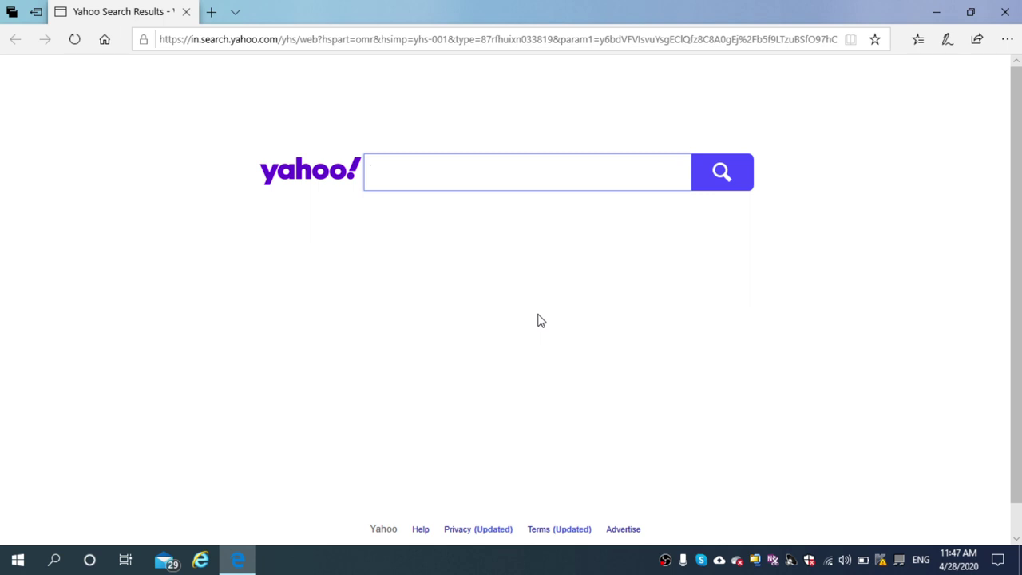
type("naco")
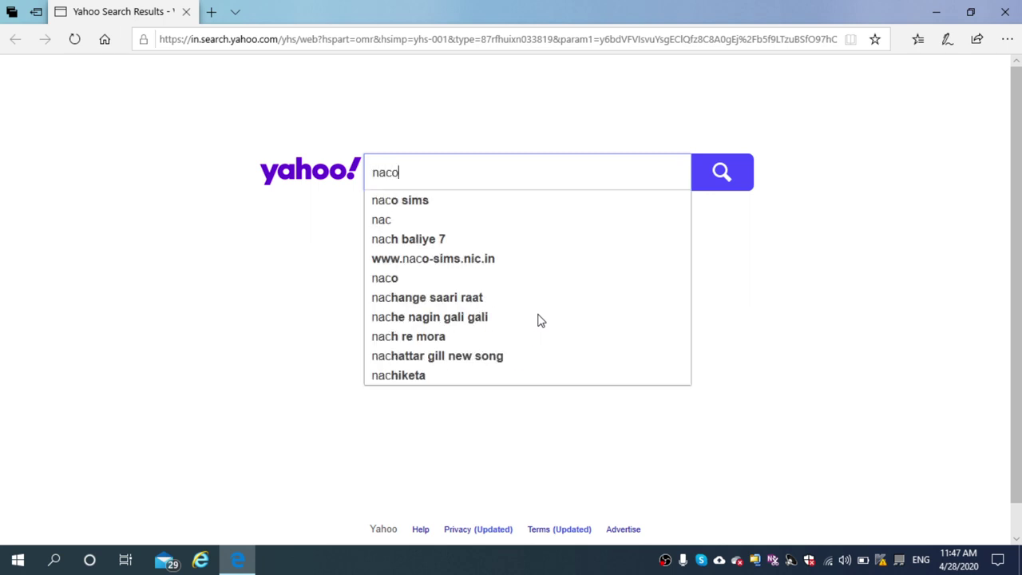
type("-sims")
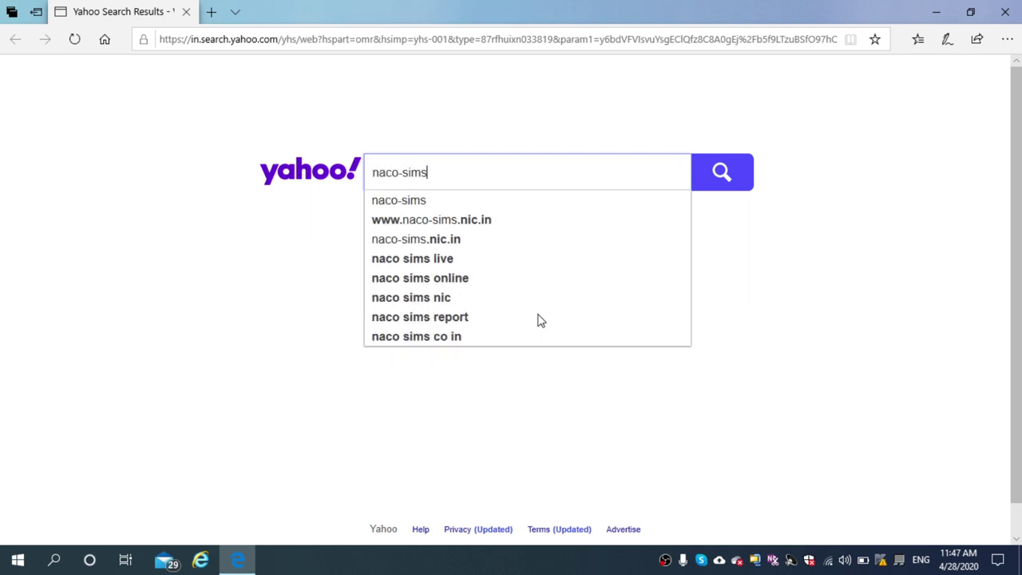
left_click(481, 221)
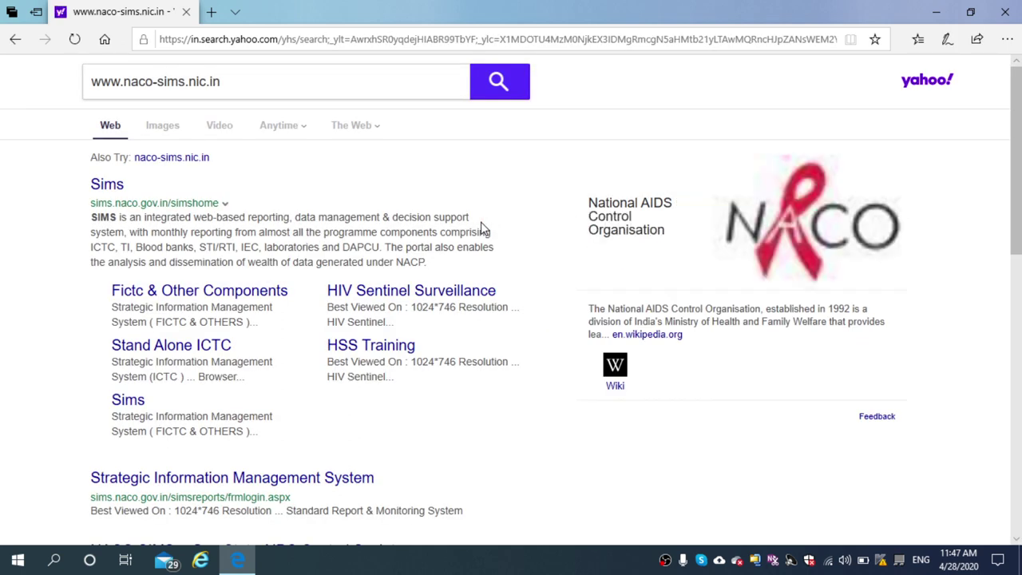
Step: Open the Sims result in a new tab and switch to the sims.naco.gov.in home page
right_click(110, 194)
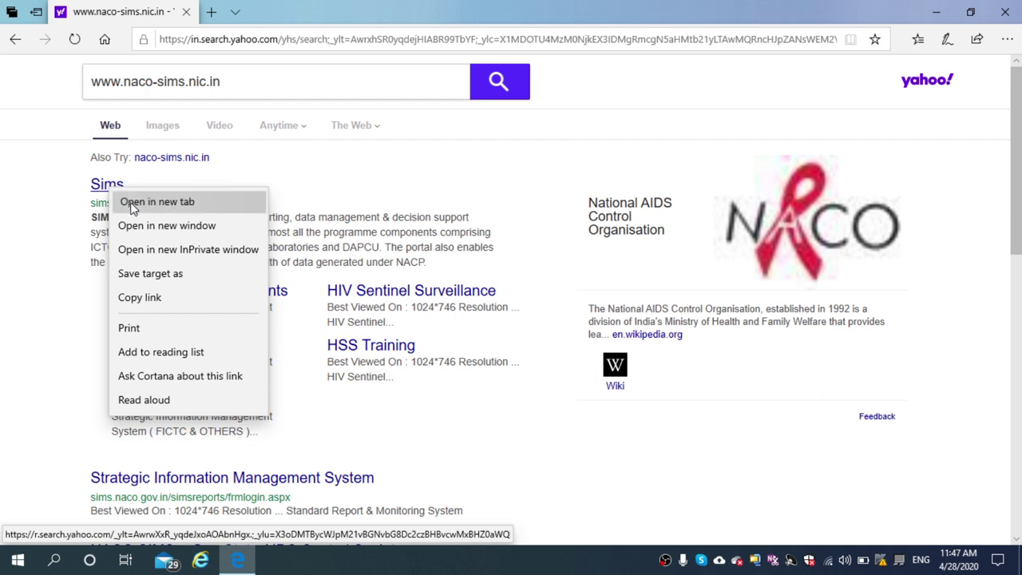
left_click(134, 202)
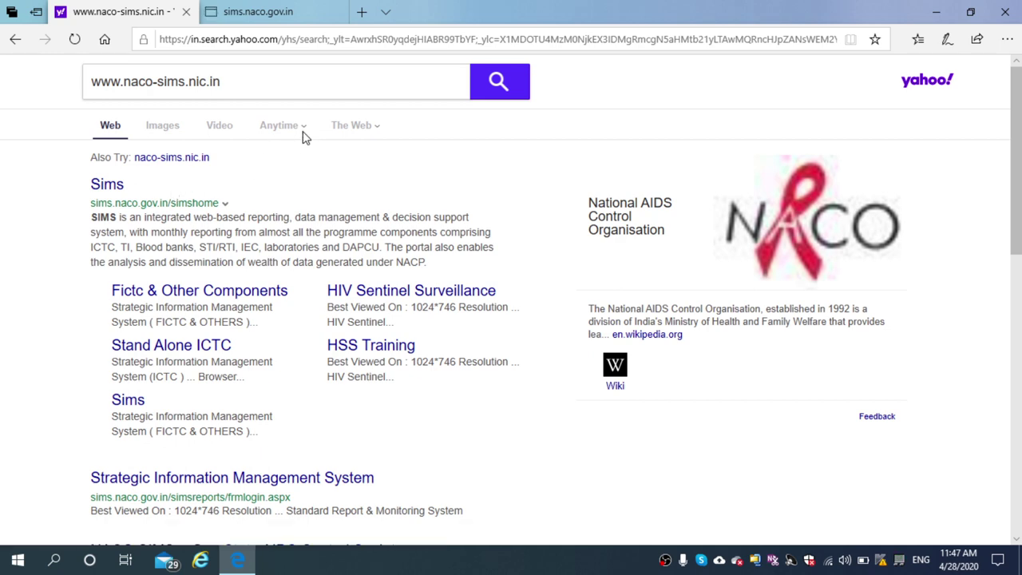
left_click(268, 11)
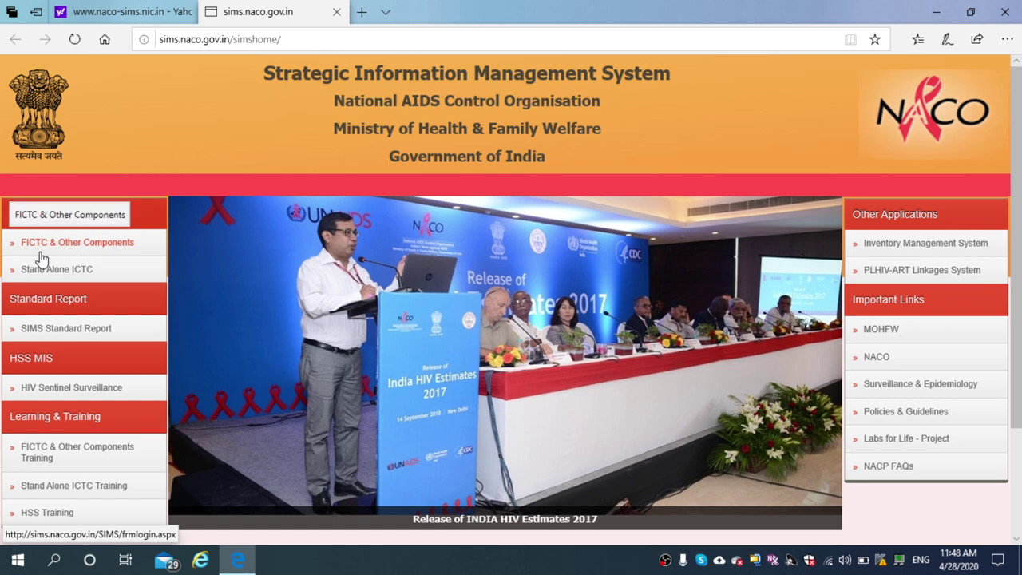
Step: Open FICTC & Other Components in a new tab and view its 'Browser not supported' login page
right_click(113, 244)
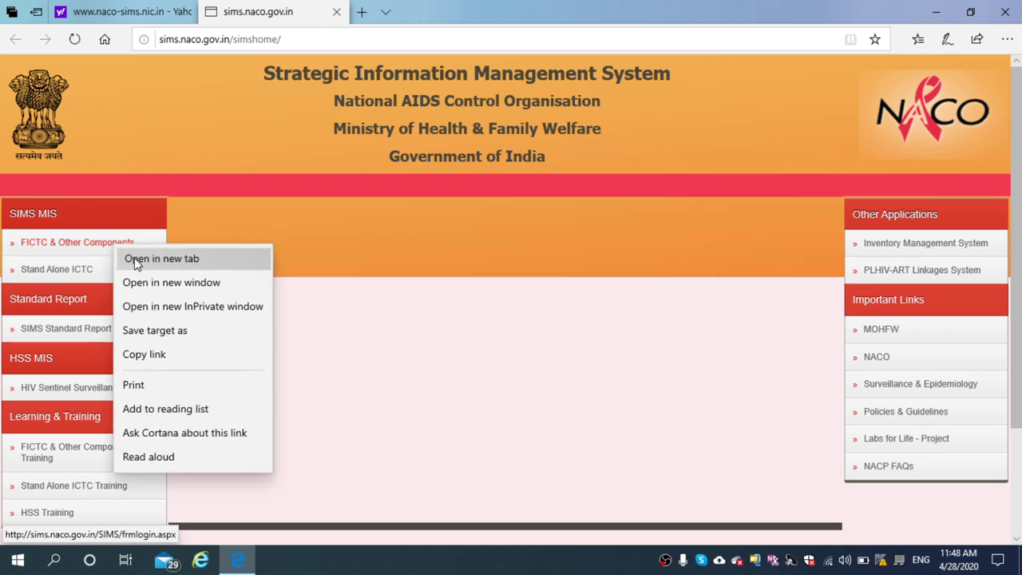
left_click(134, 262)
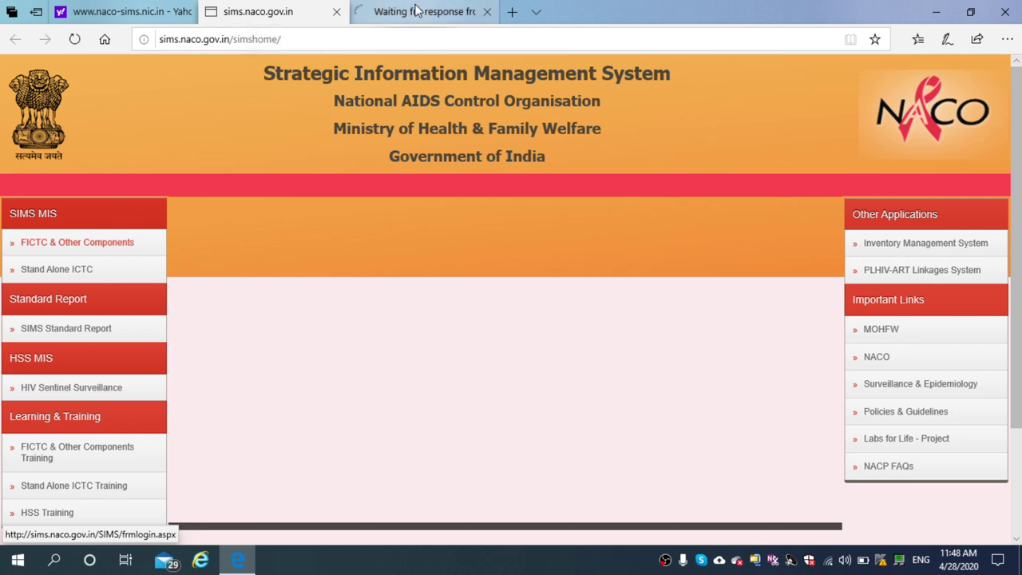
mouse_move(415, 14)
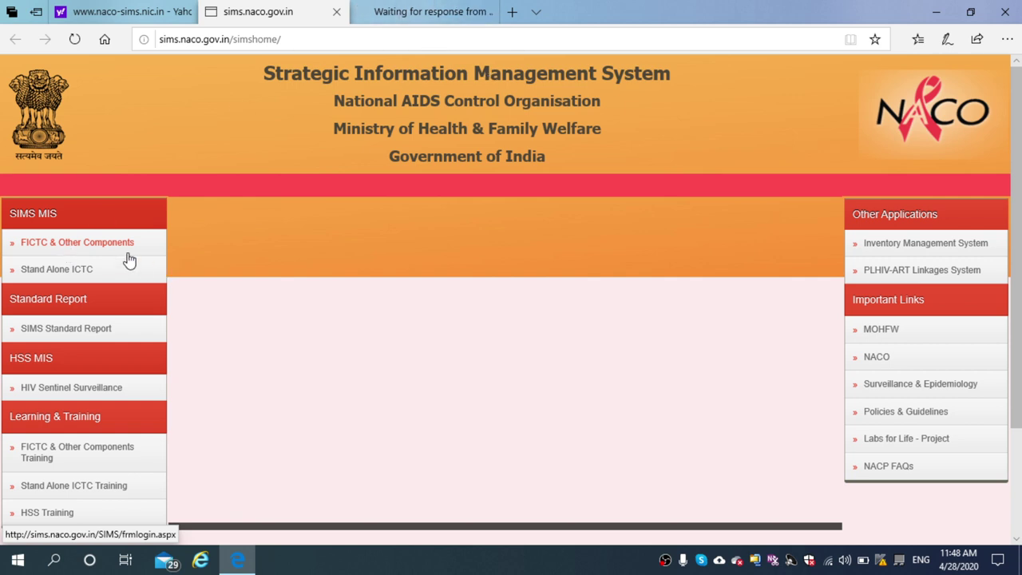
left_click(396, 10)
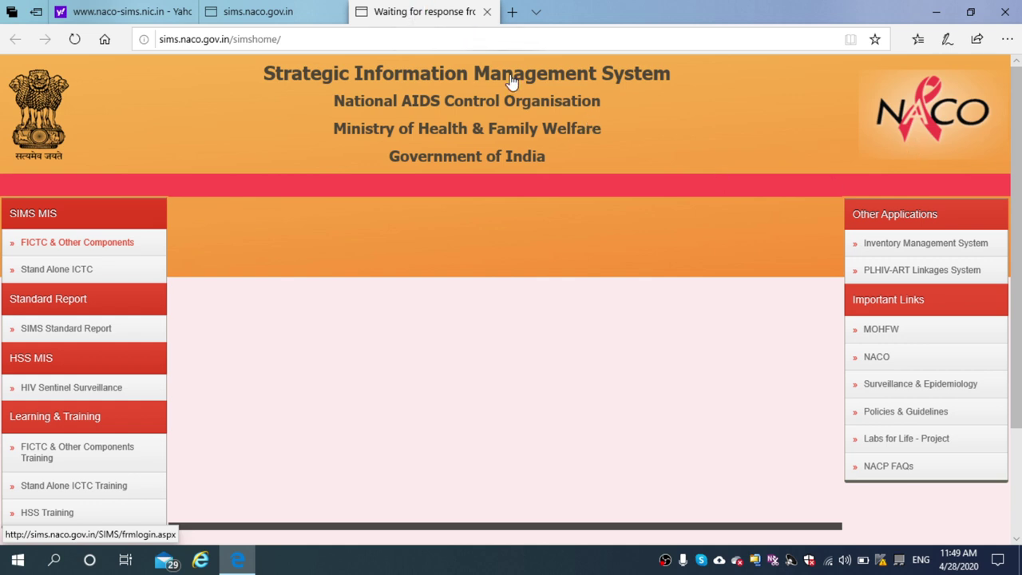
left_click(1008, 39)
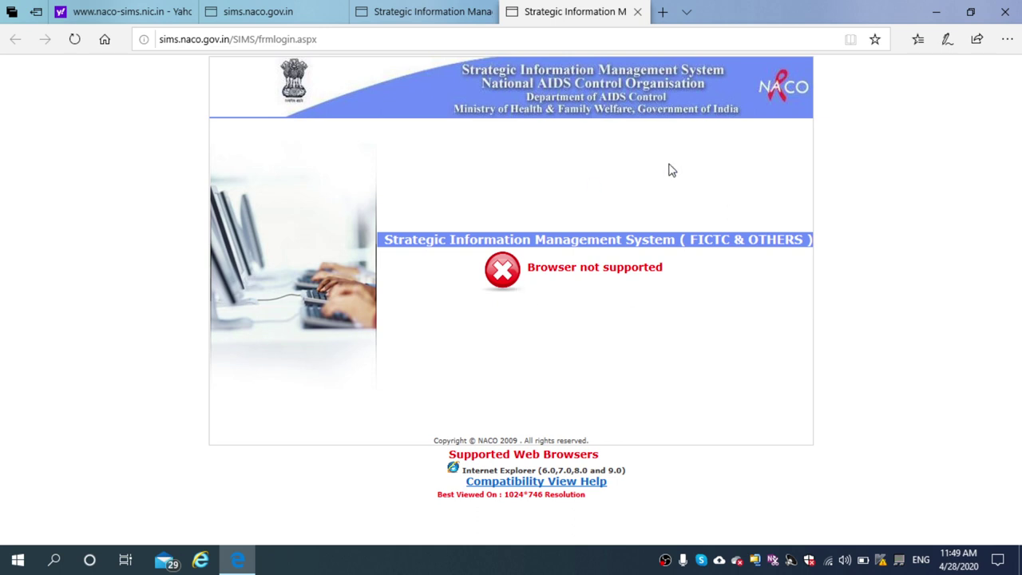
Step: Use Settings and more > More tools > Open with Internet Explorer on frmlogin.aspx
left_click(1008, 40)
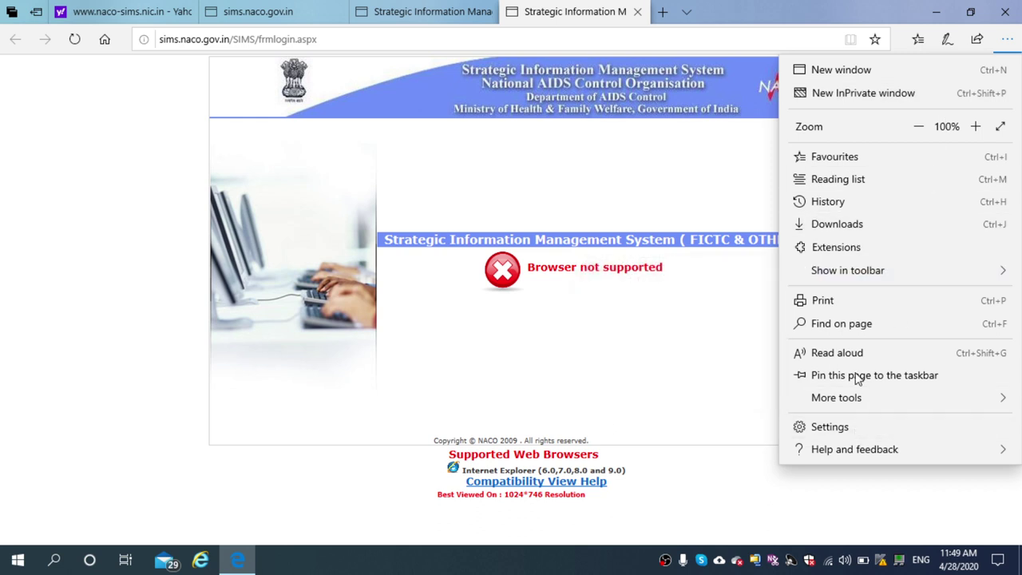
mouse_move(866, 277)
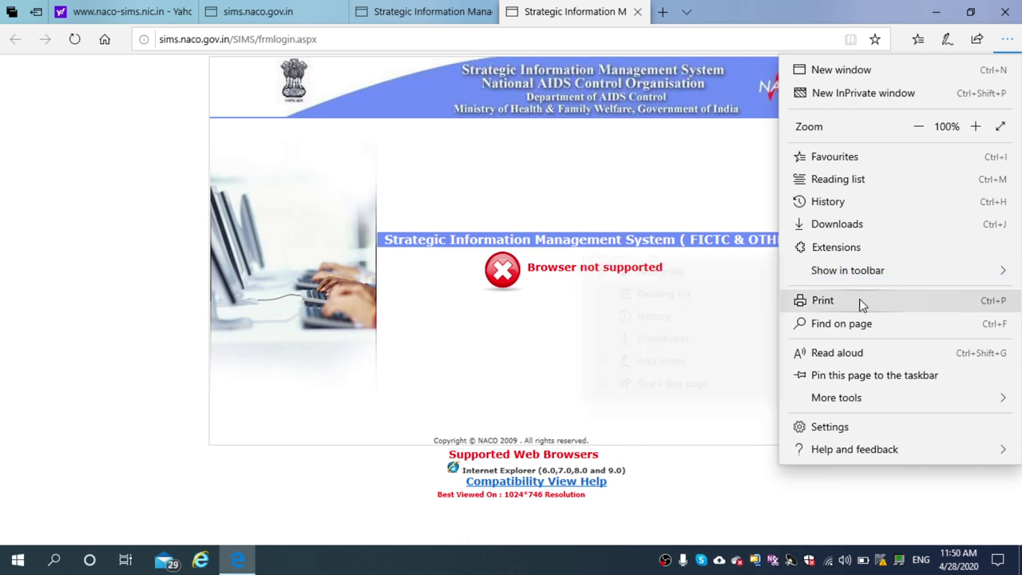
mouse_move(855, 397)
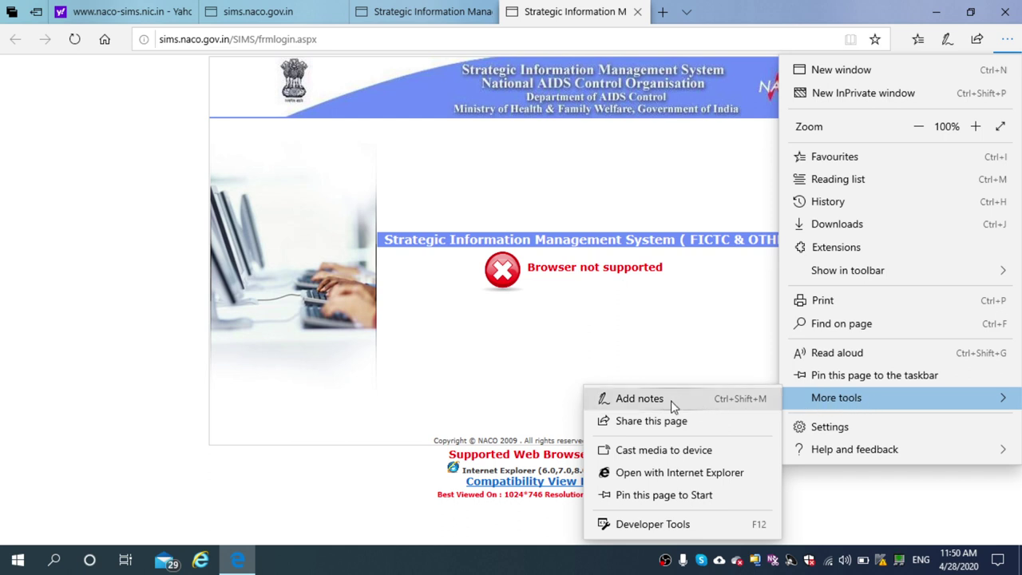
left_click(688, 478)
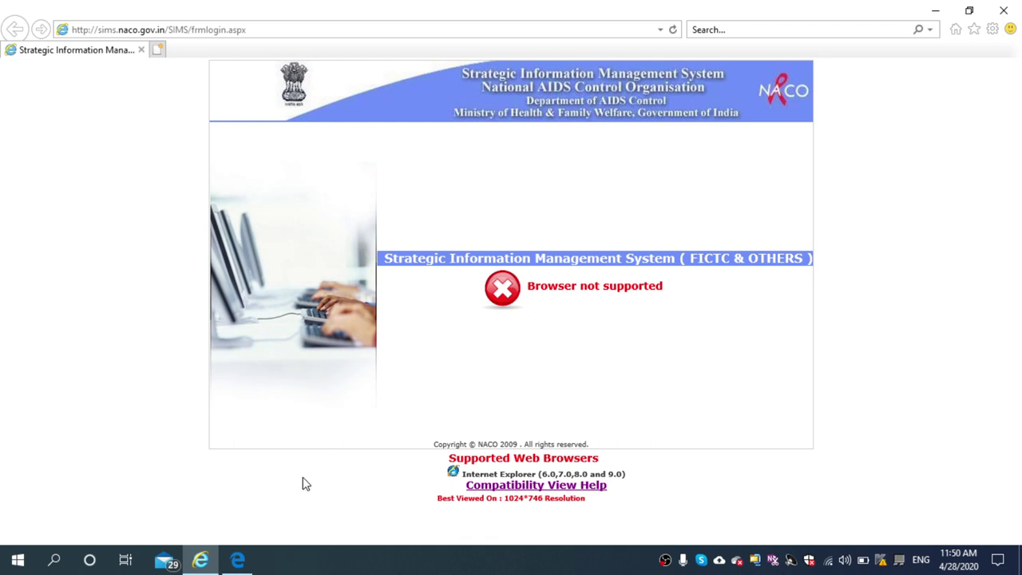
Step: Close the Internet Explorer window and relaunch it from the pinned taskbar icon onto Yahoo search
left_click(19, 563)
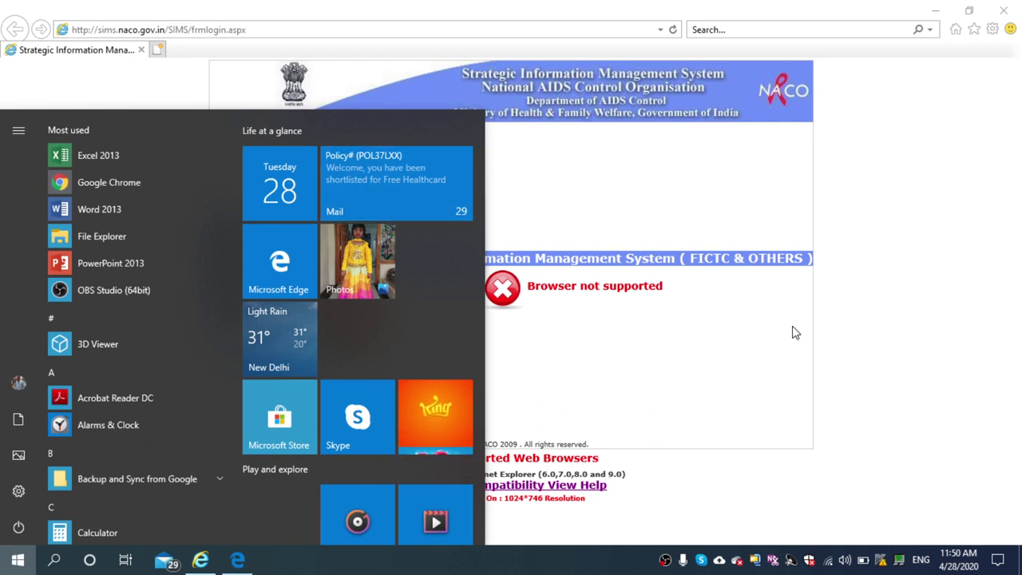
left_click(793, 340)
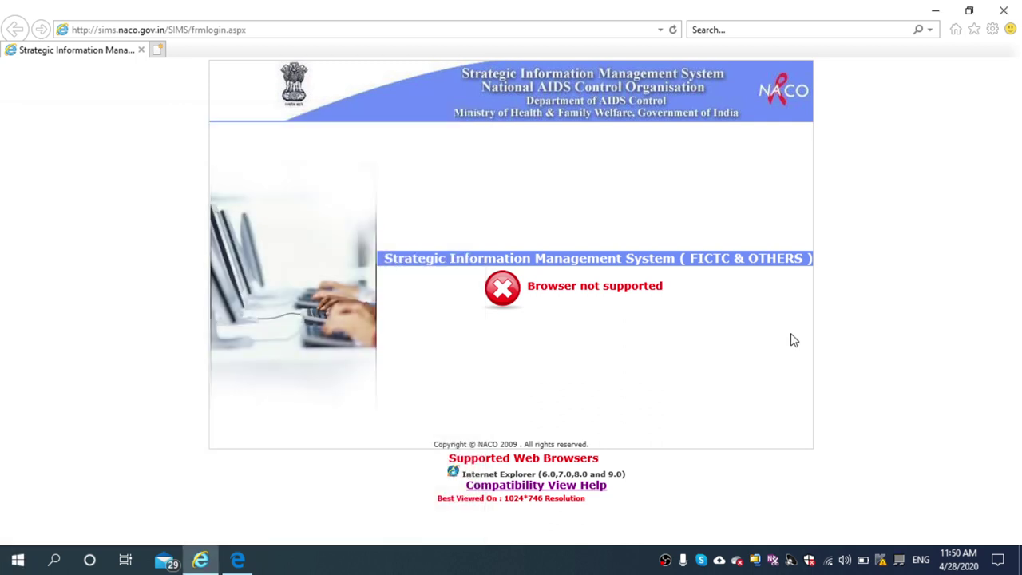
left_click(1003, 10)
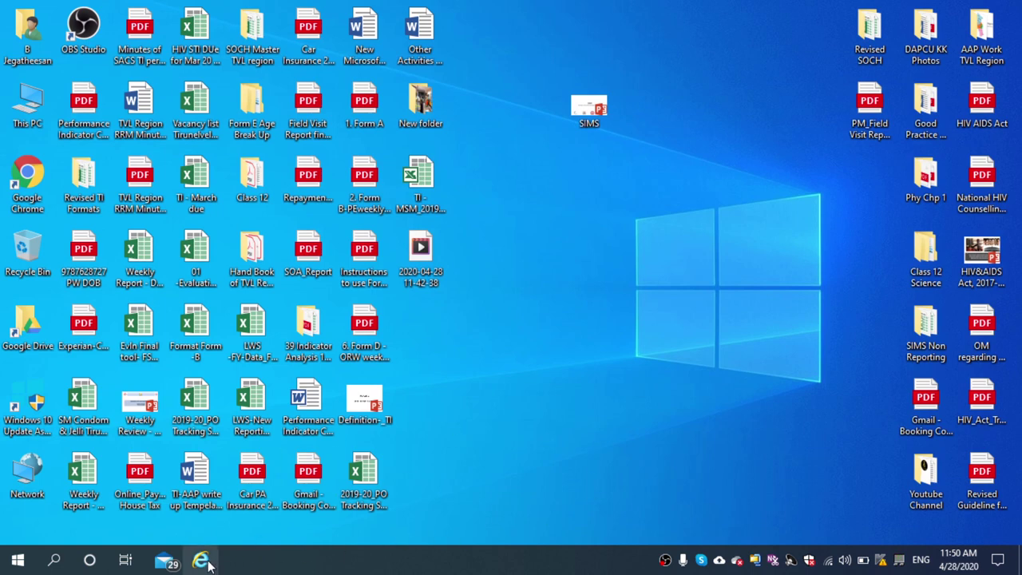
left_click(202, 561)
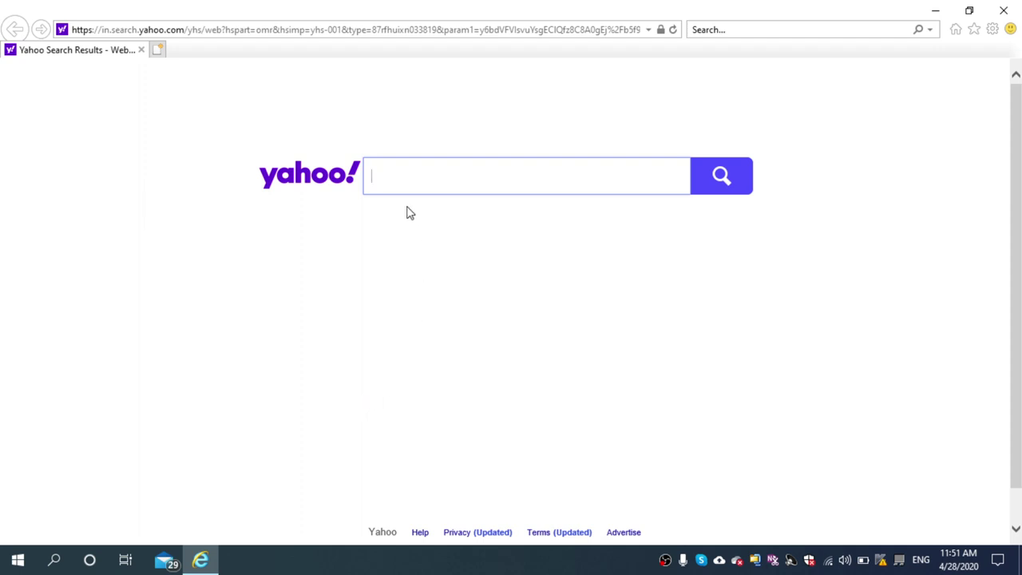
left_click(383, 177)
type("n")
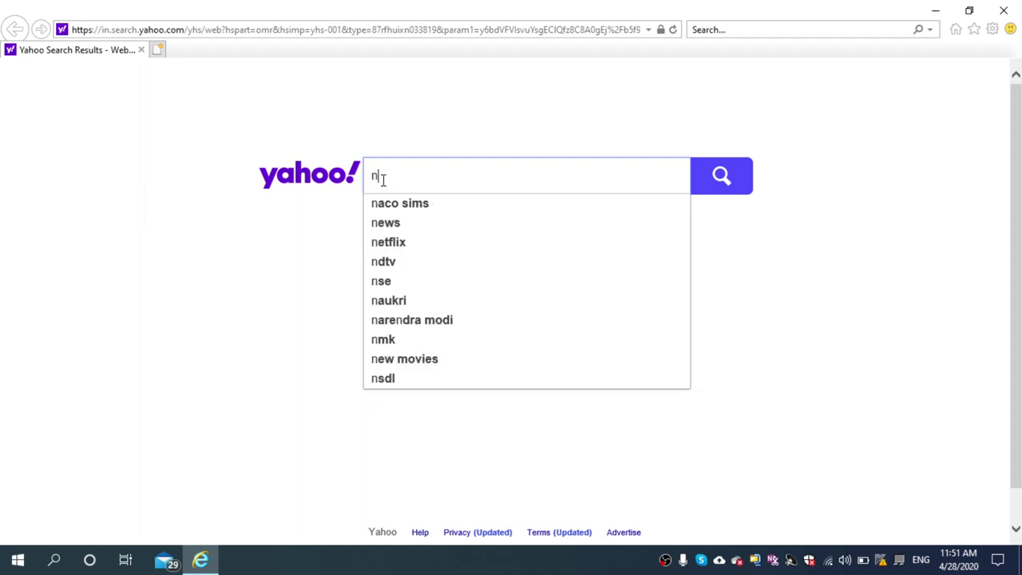
type("a")
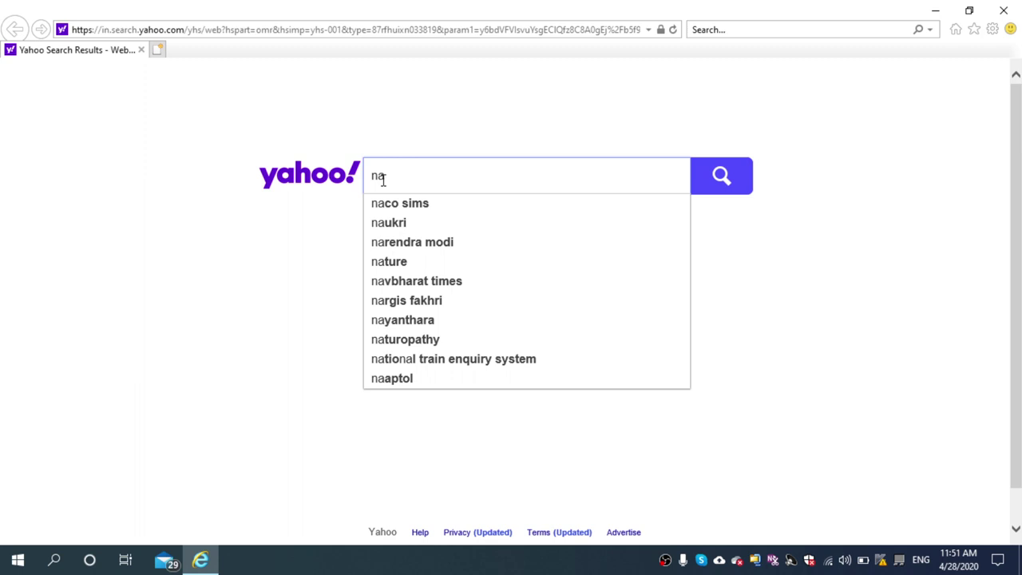
type("co-")
key("Down")
key("Down")
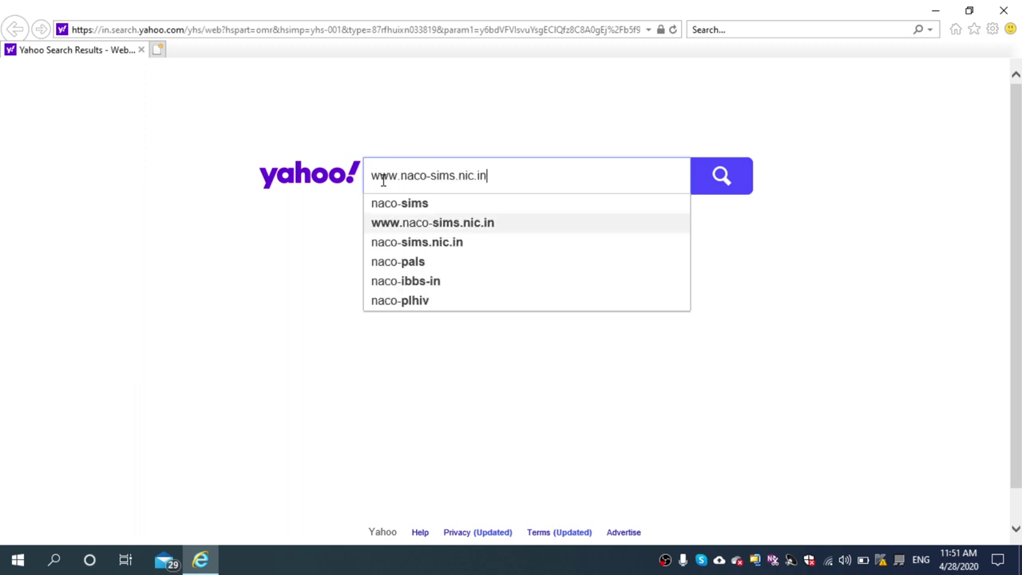
key("Return")
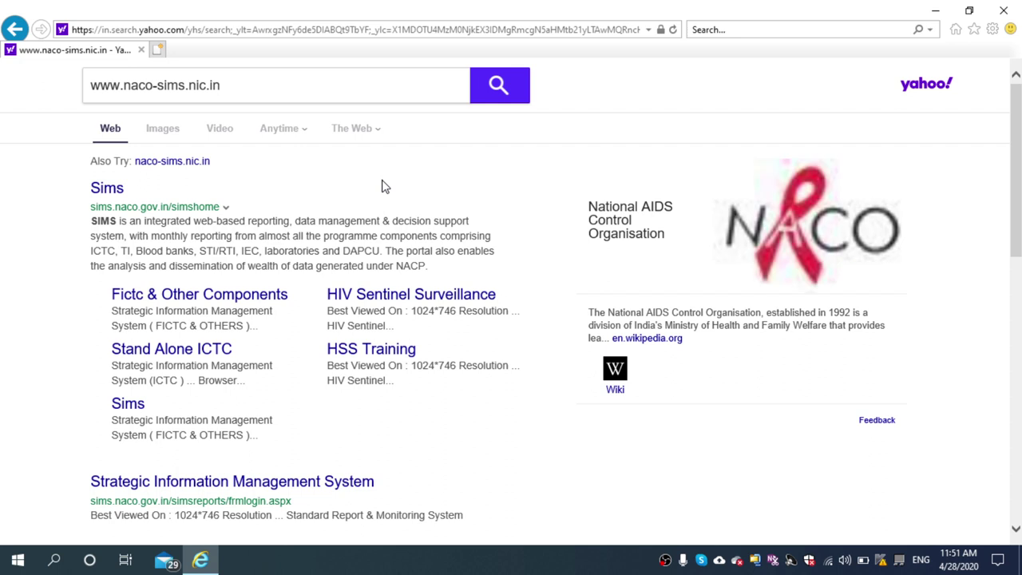
right_click(109, 196)
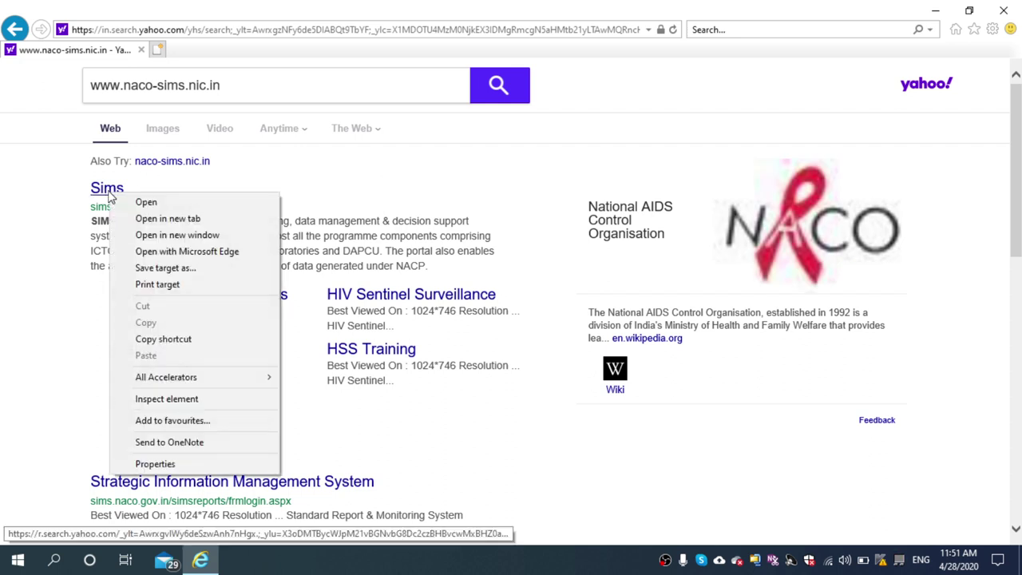
left_click(139, 219)
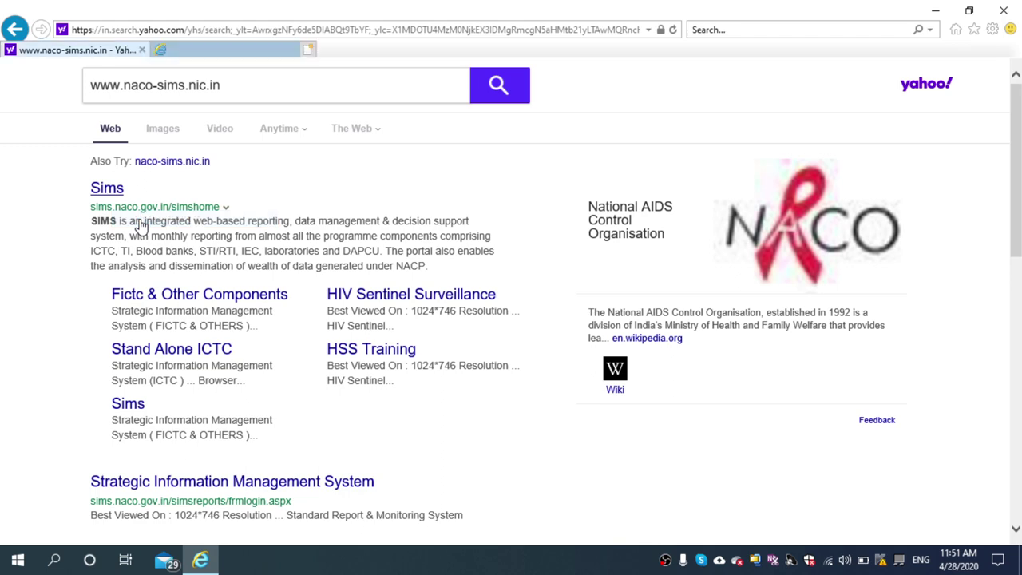
left_click(227, 53)
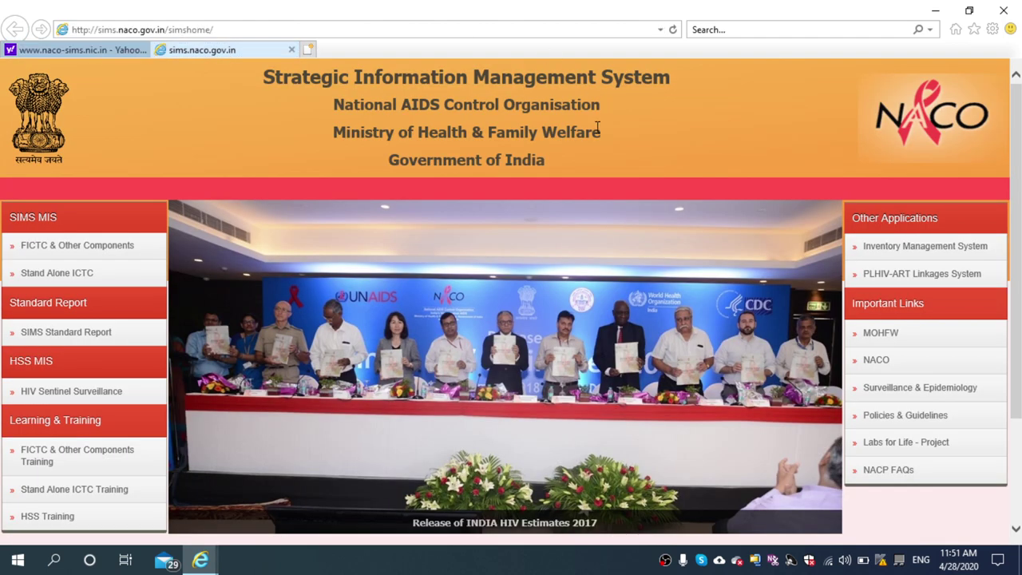
Step: Open the FICTC & Other Components login page in a third tab and switch to it
right_click(63, 251)
left_click(108, 275)
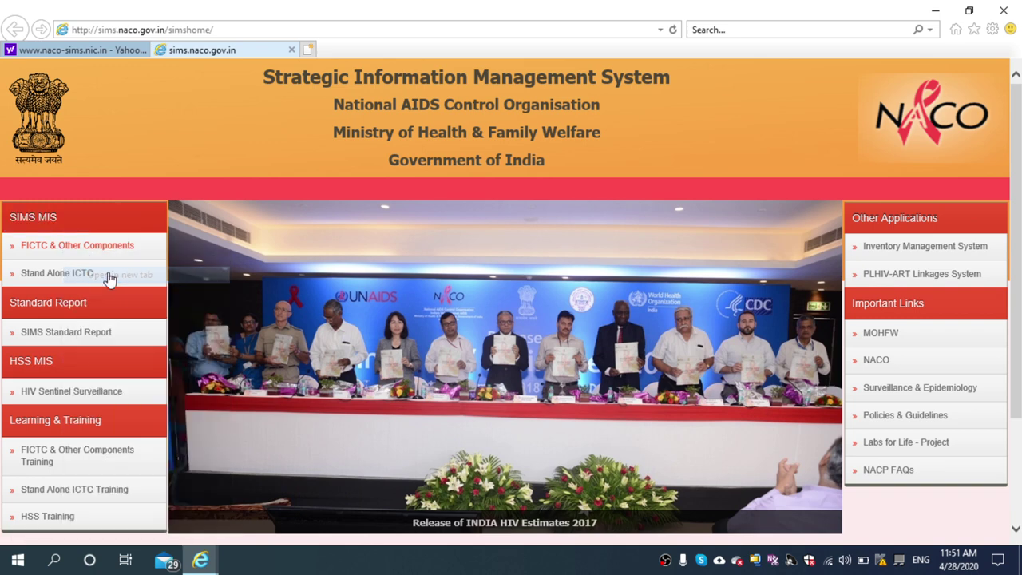
left_click(346, 50)
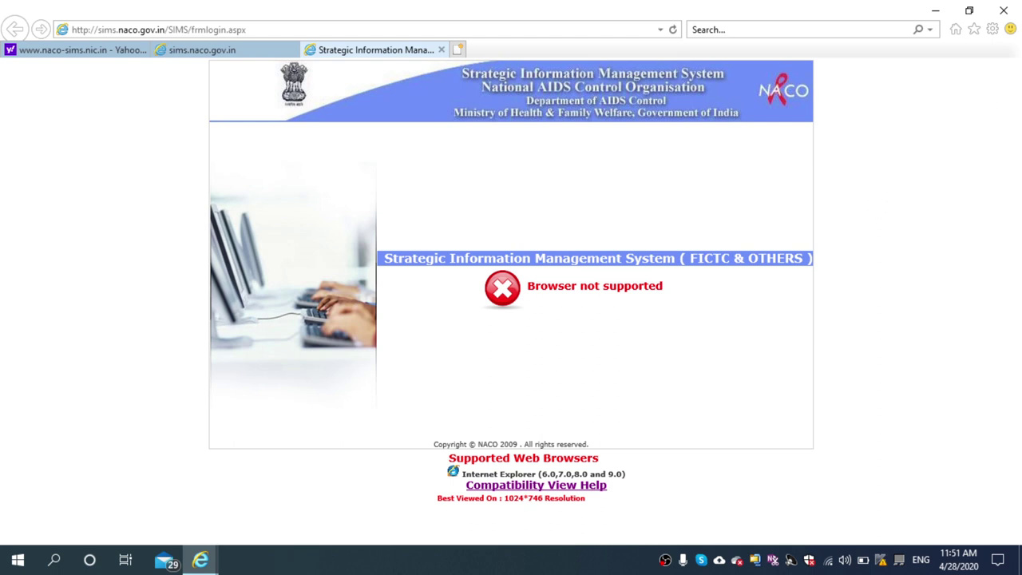
Step: Add naco.gov.in in Tools > Compatibility View settings and close the dialog
left_click(993, 32)
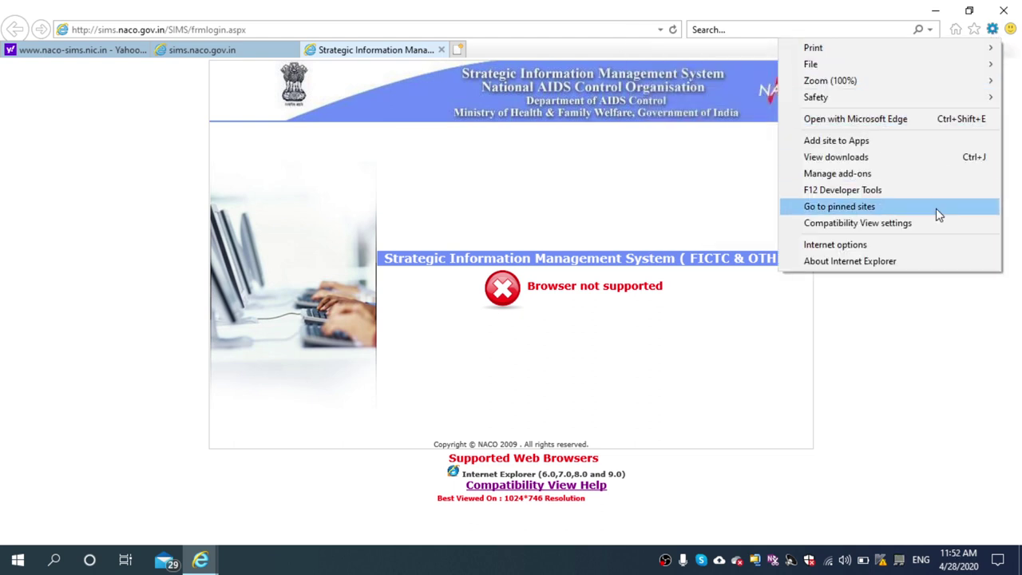
left_click(888, 226)
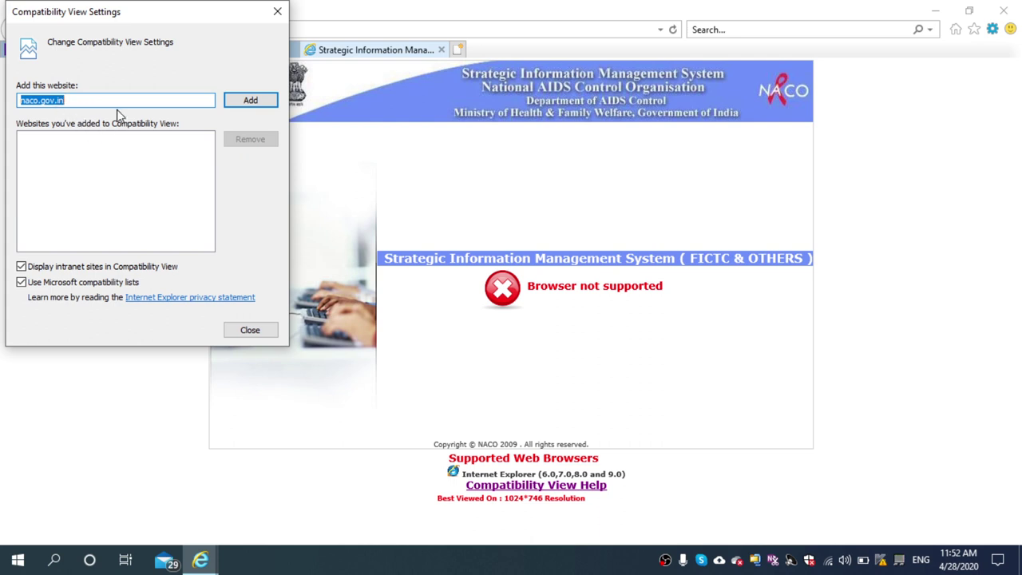
left_click(250, 102)
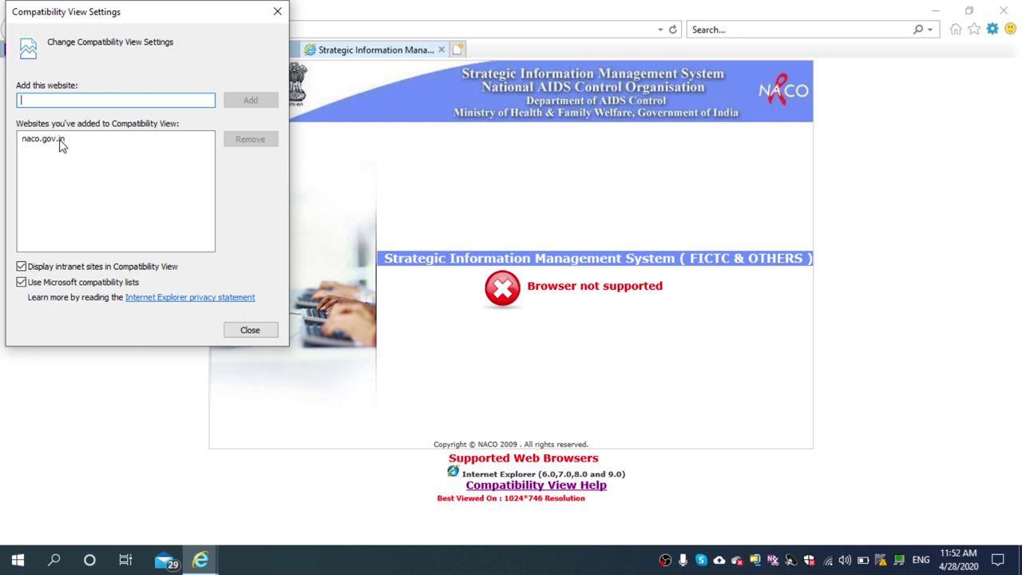
left_click(251, 330)
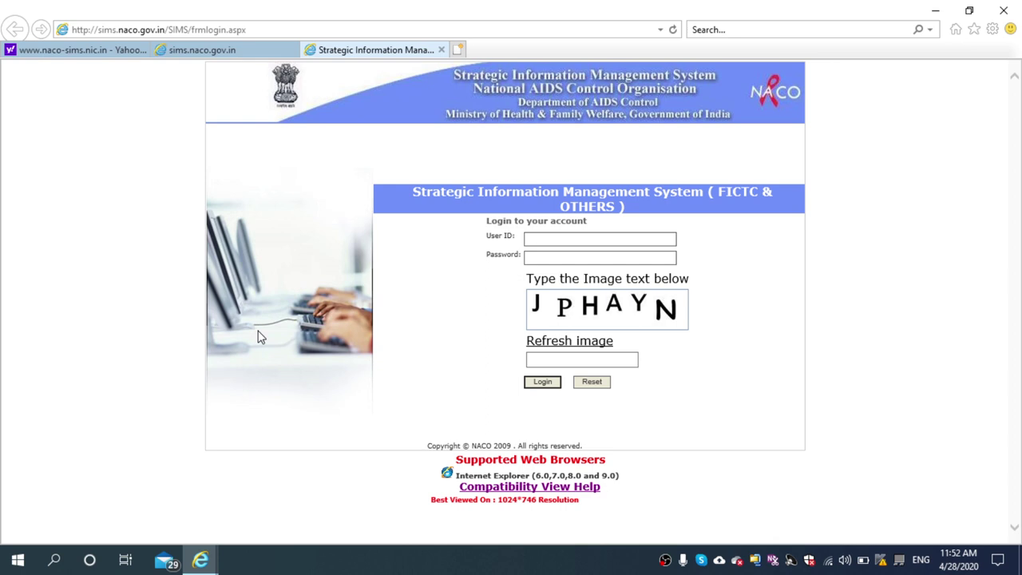
Step: Reopen Compatibility View settings, check that naco.gov.in is listed, and close it
left_click(993, 30)
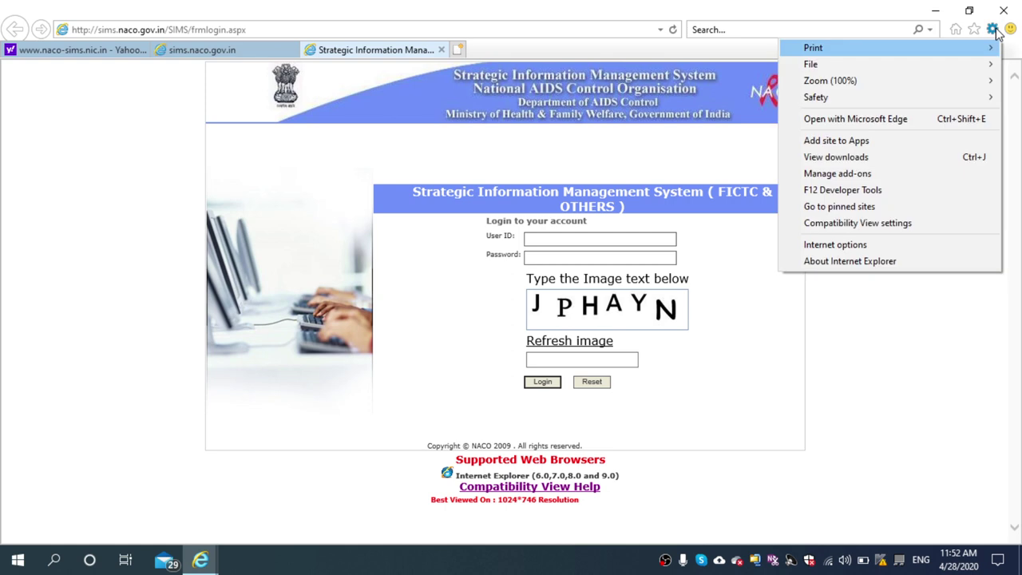
left_click(892, 230)
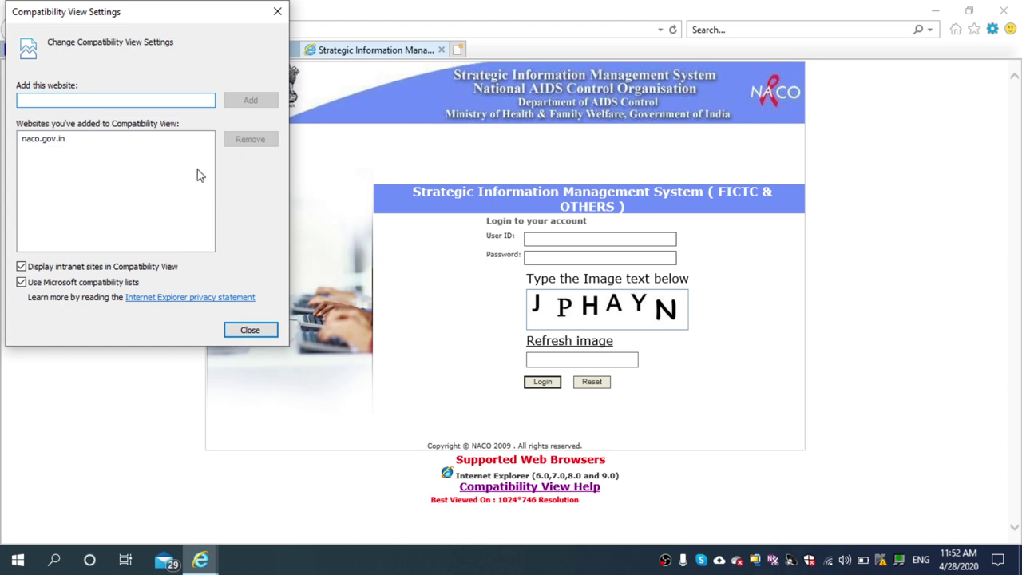
left_click(54, 142)
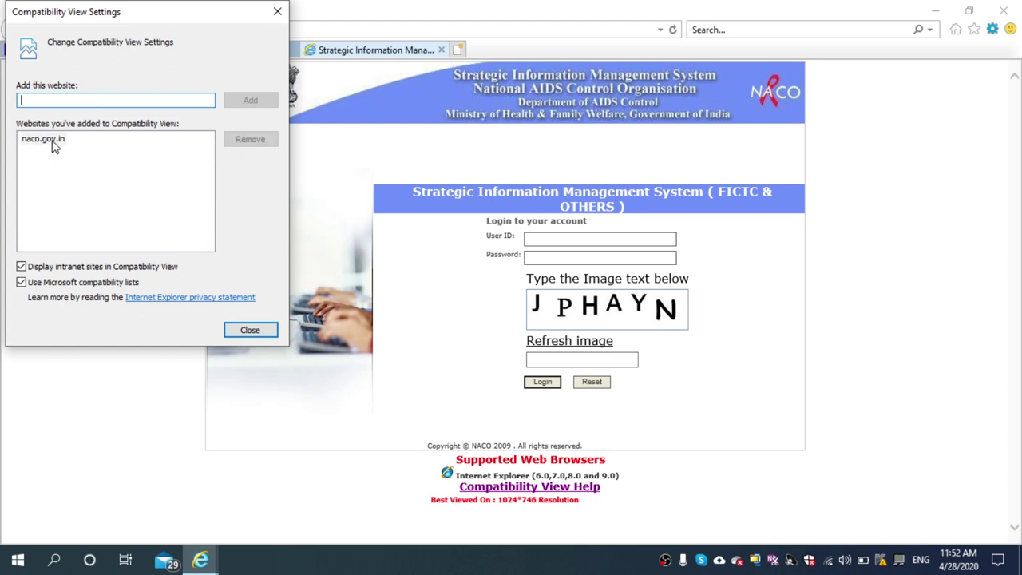
left_click(171, 102)
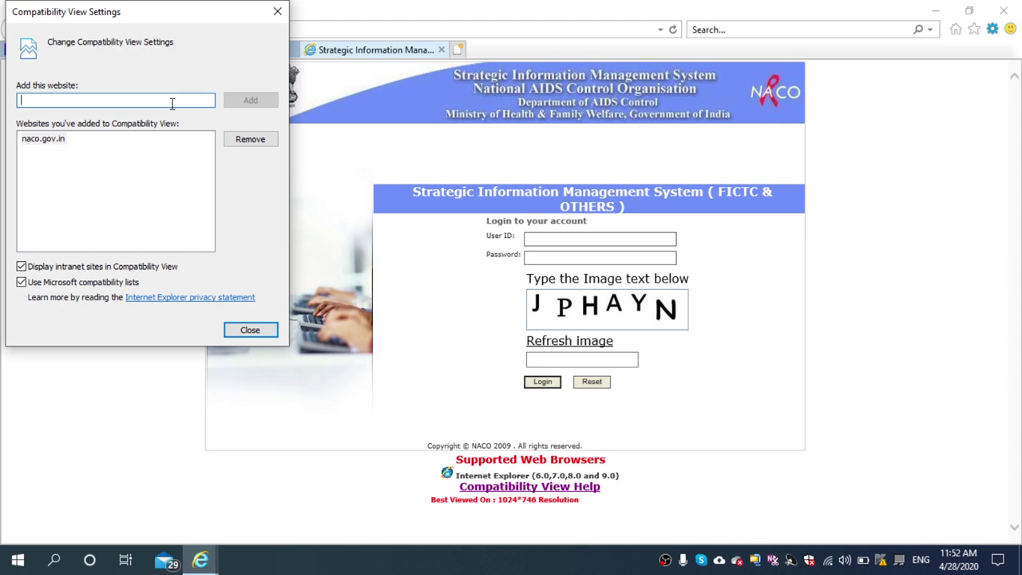
left_click(250, 329)
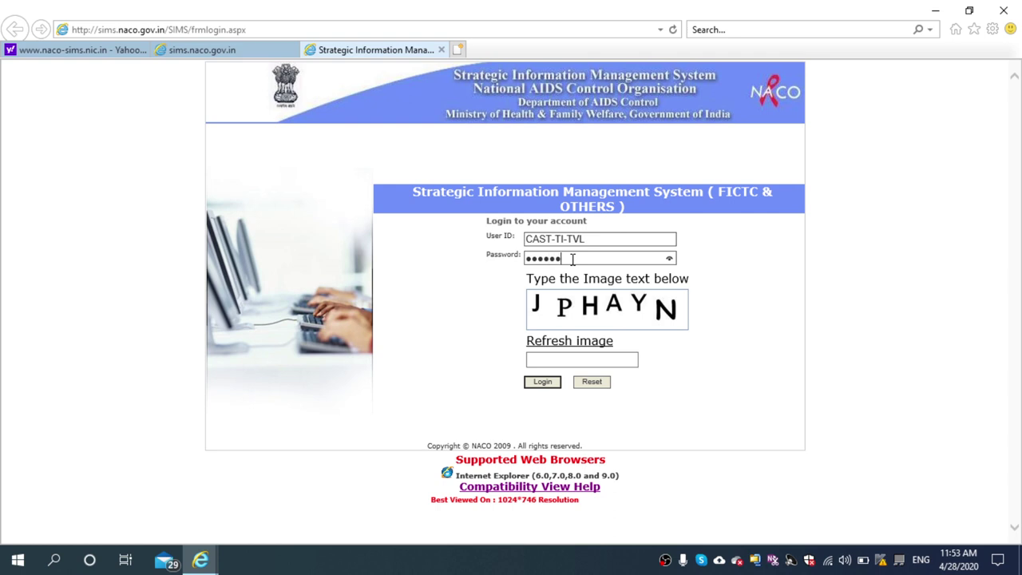
Step: Submit the login, then replace the captcha with the new image text and log in again
left_click(546, 359)
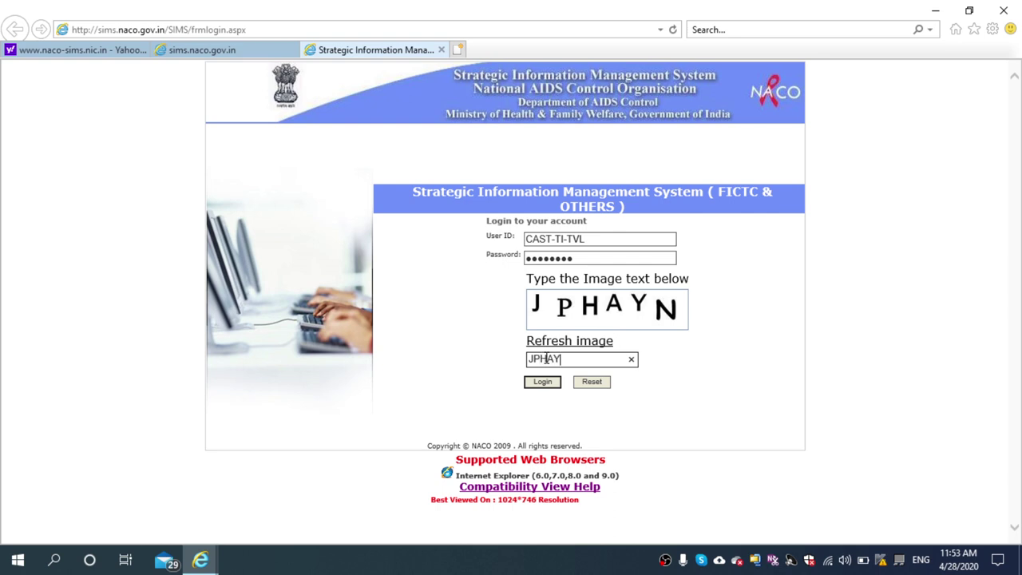
left_click(543, 380)
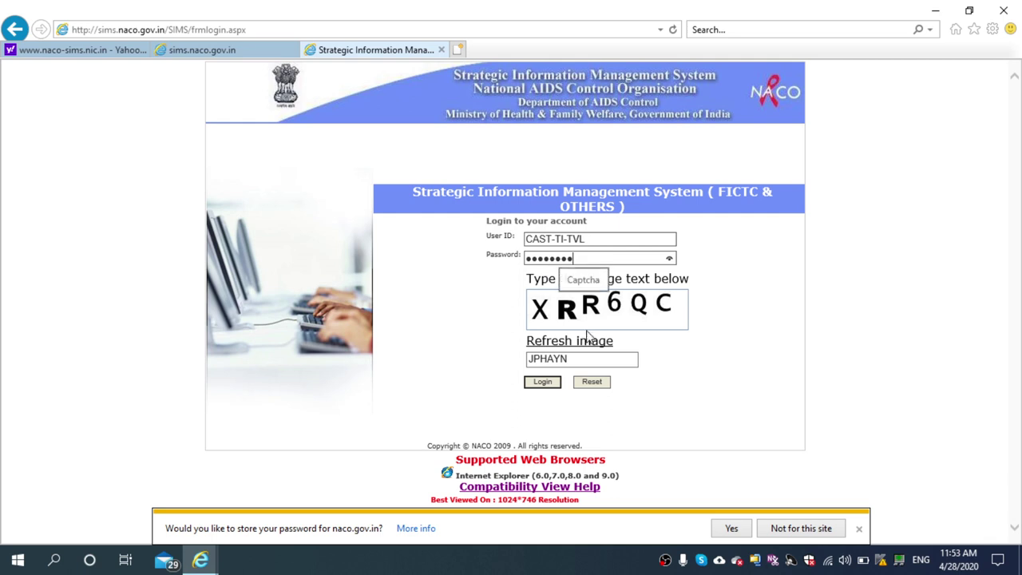
left_click_drag(597, 358, 530, 361)
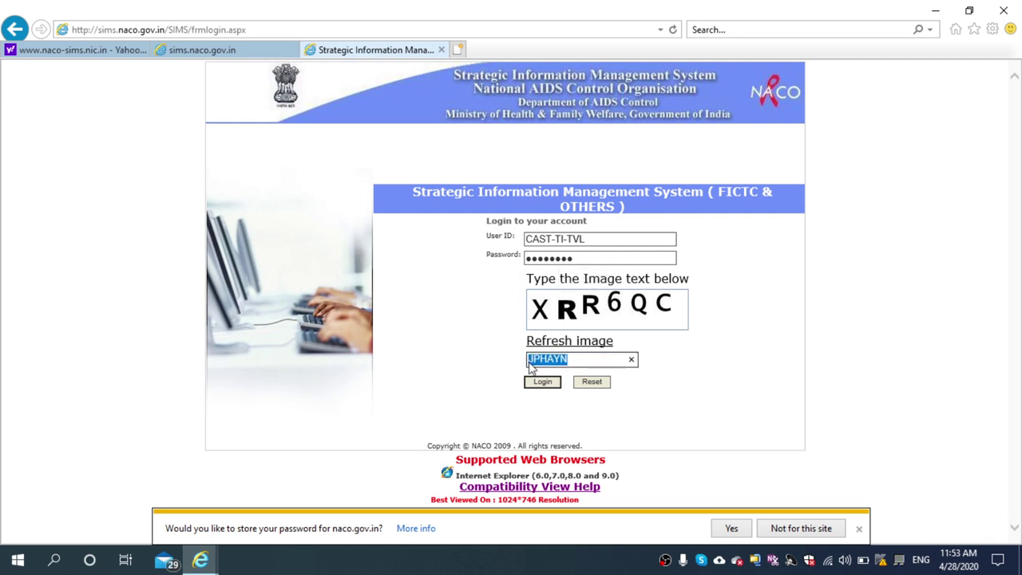
type("XRR6QC")
left_click(540, 381)
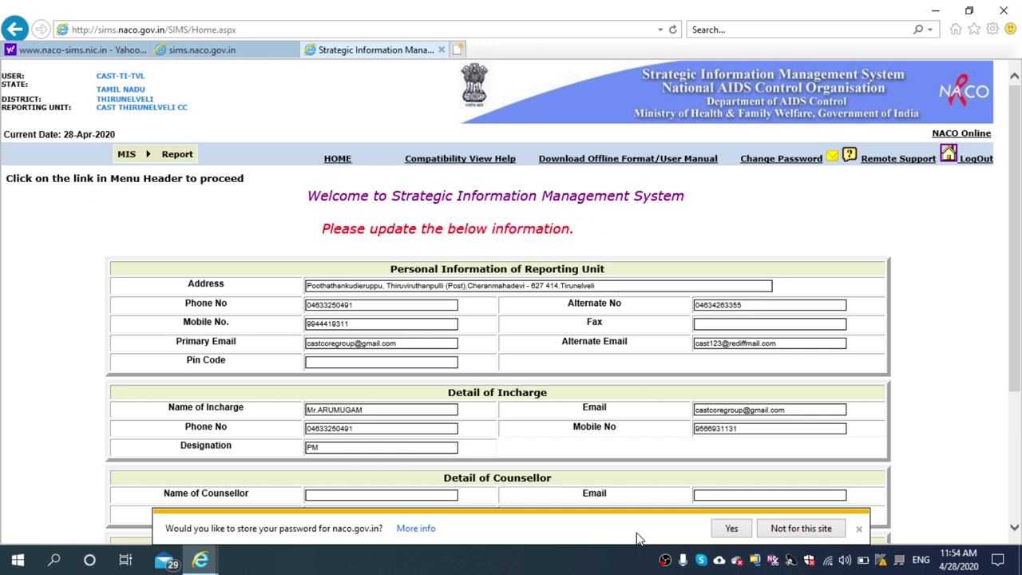
Step: Choose Not for this site on the password prompt, then Save Details at the form's bottom
left_click(814, 533)
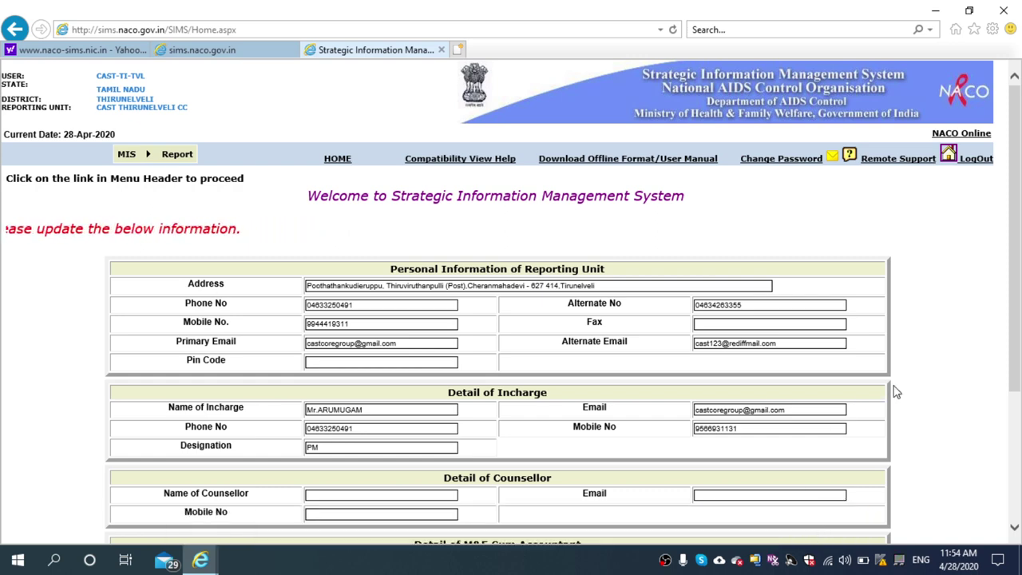
scroll(896, 391, "down", 1)
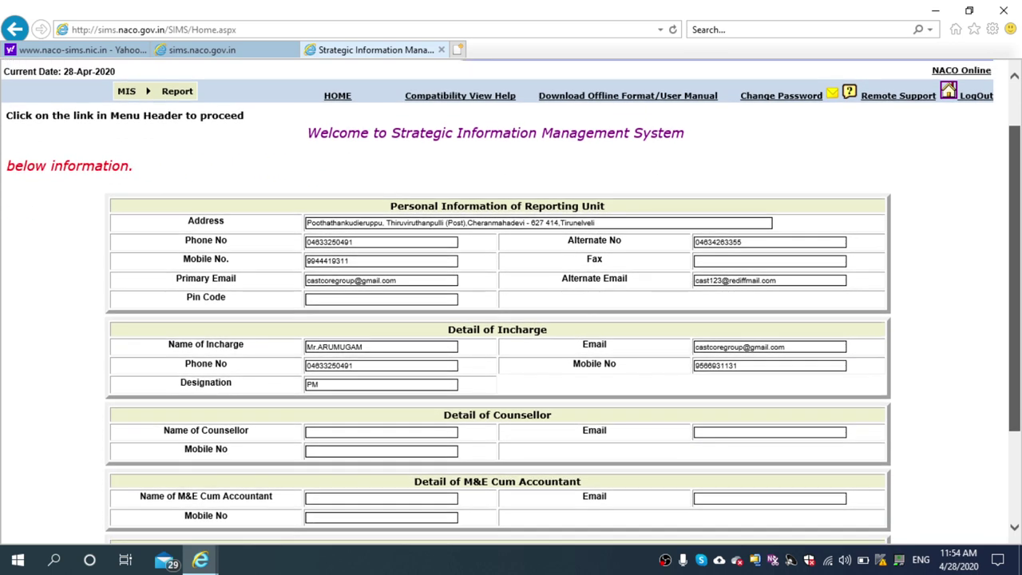
scroll(495, 320, "up", 1)
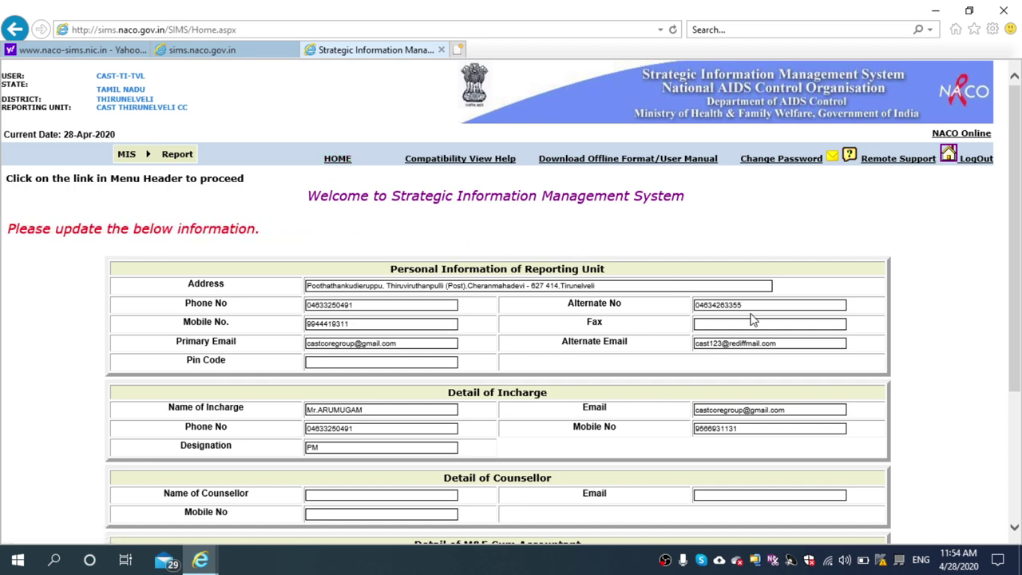
scroll(1019, 177, "down", 3)
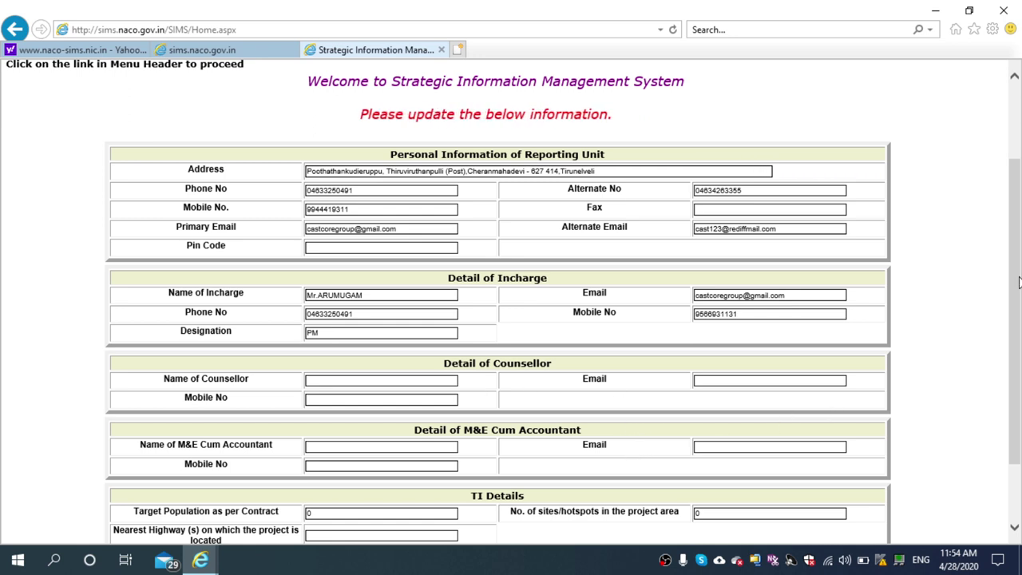
left_click_drag(1019, 284, 1019, 341)
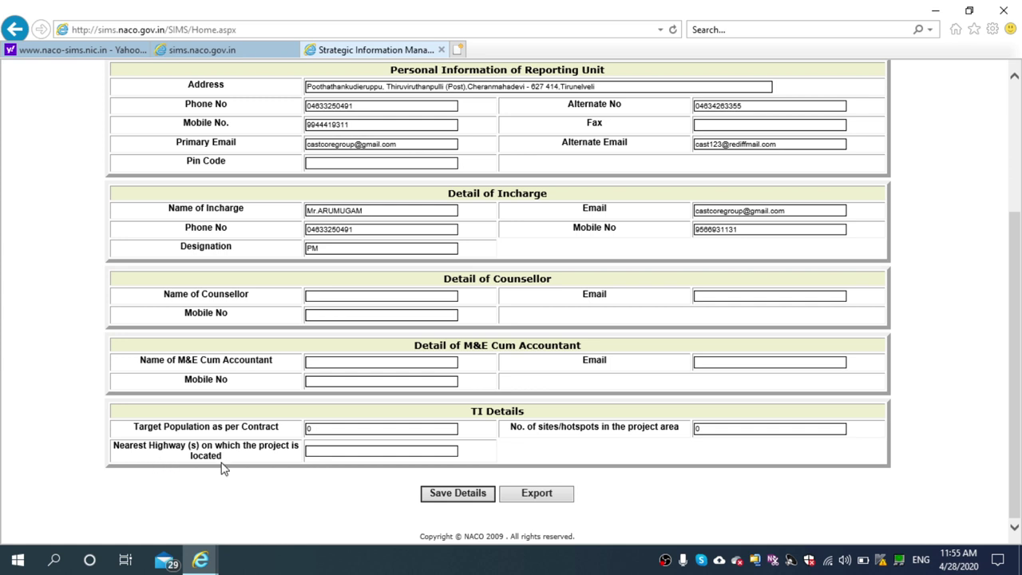
left_click(455, 496)
left_click(475, 496)
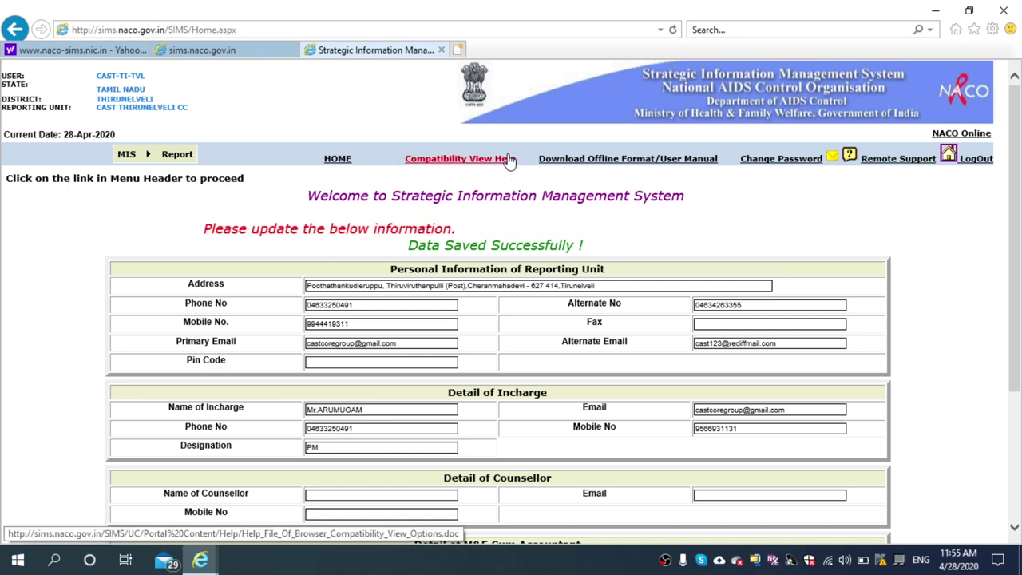
Step: Open the Compatibility View help document in Word, then switch back to the SIMS home tab
left_click(449, 162)
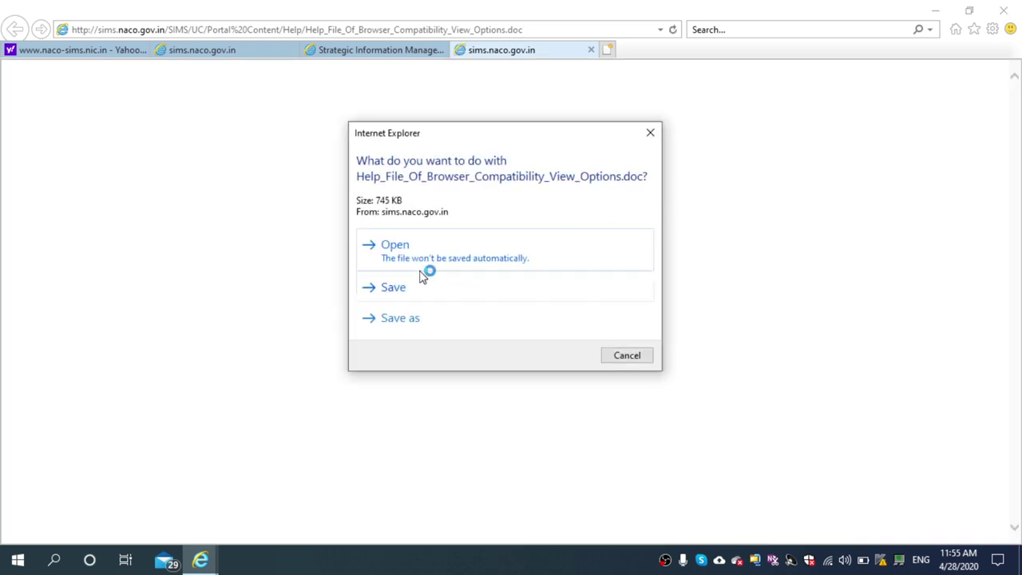
left_click(478, 258)
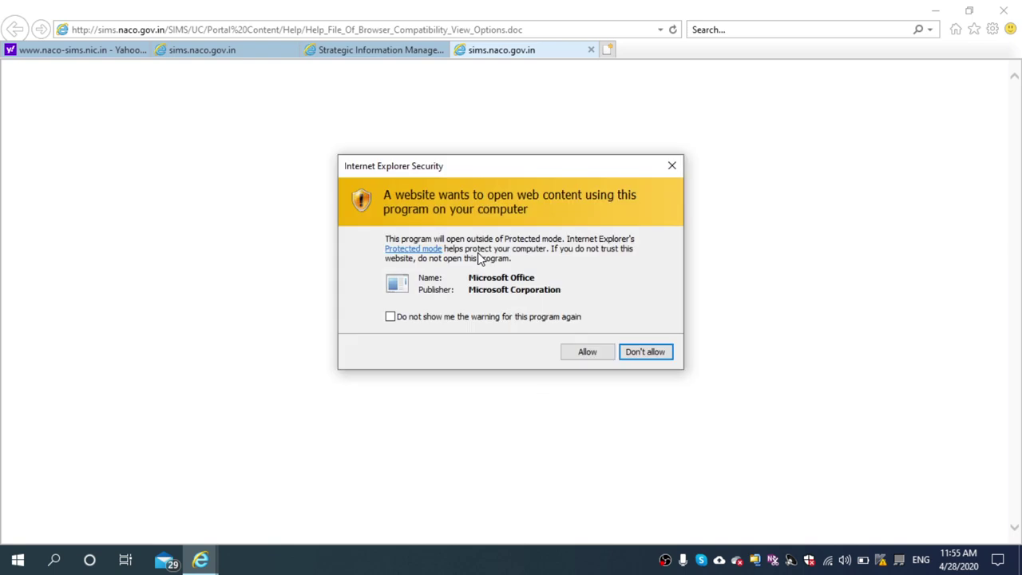
left_click(589, 356)
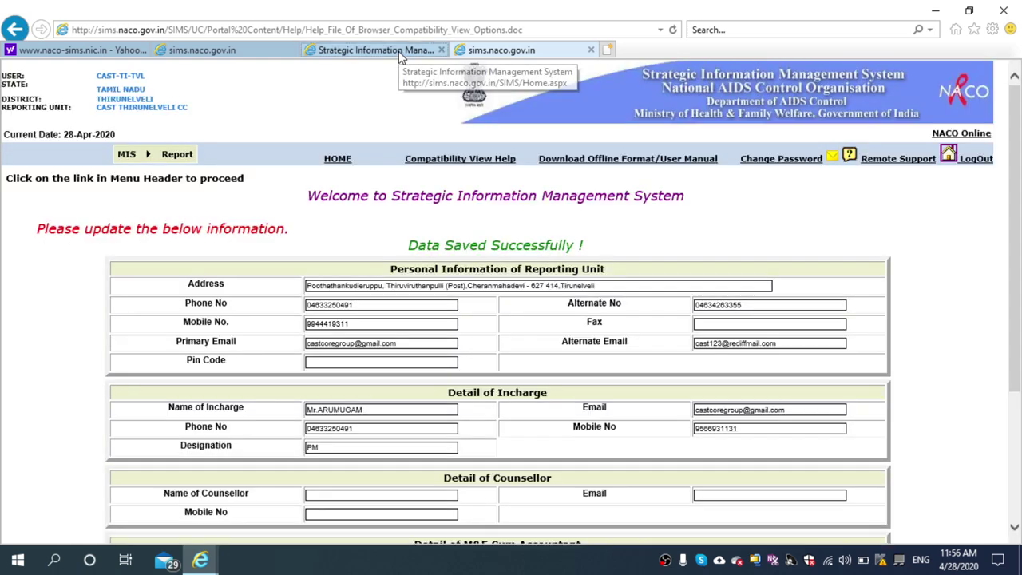
left_click(401, 53)
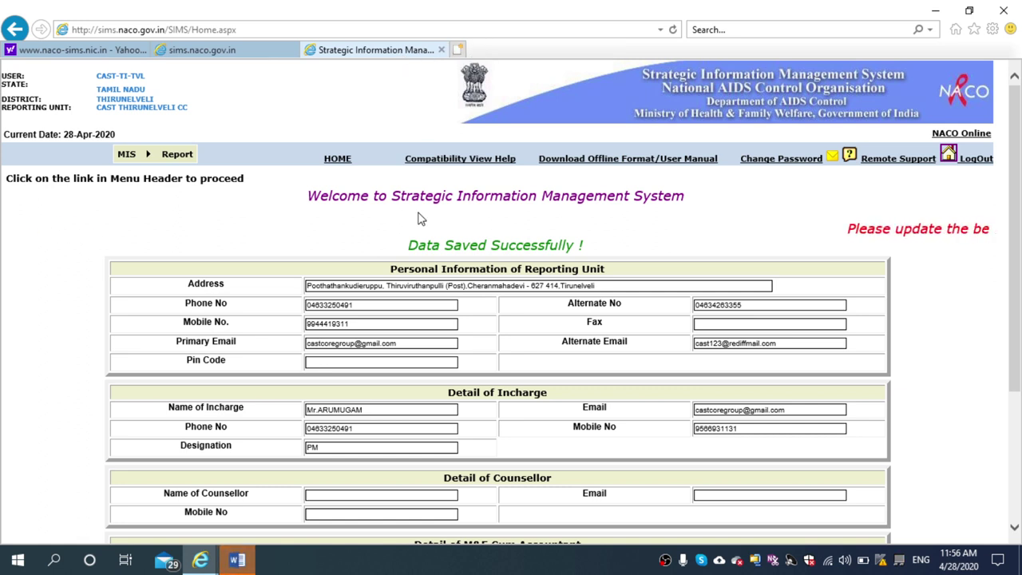
Step: Page through the Compatibility View help document in Word, then close it
left_click(241, 561)
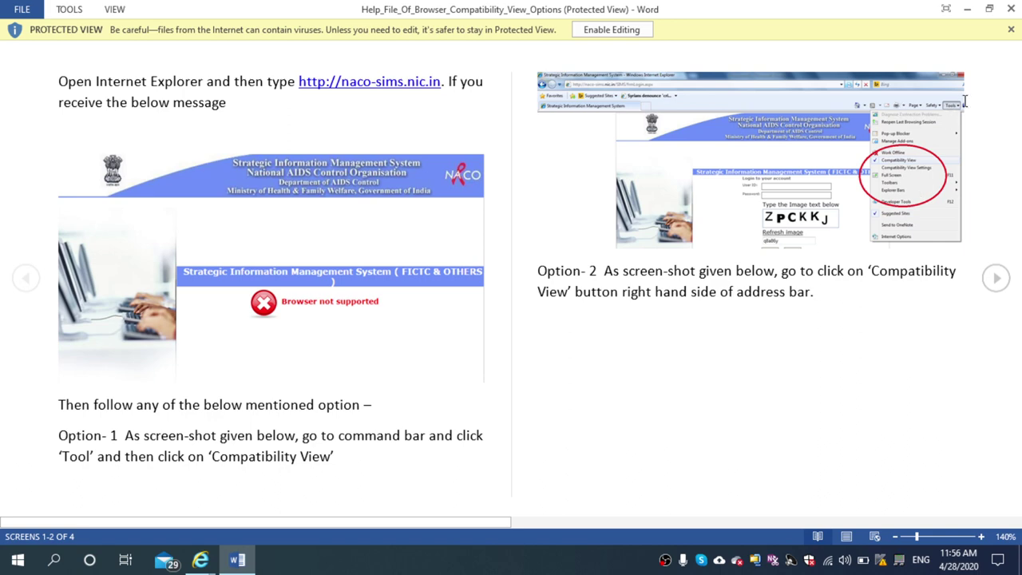
left_click(996, 278)
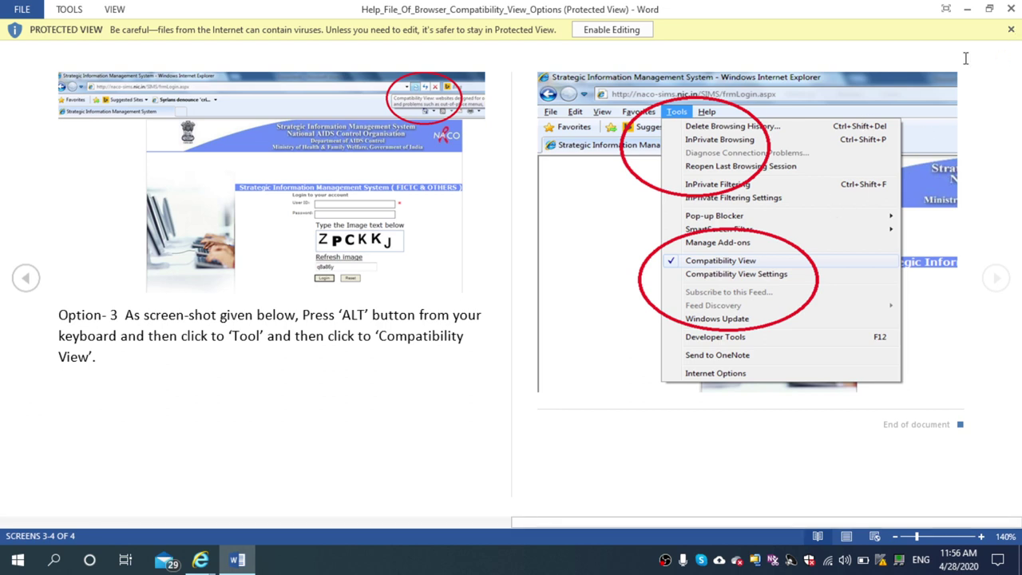
left_click(1014, 11)
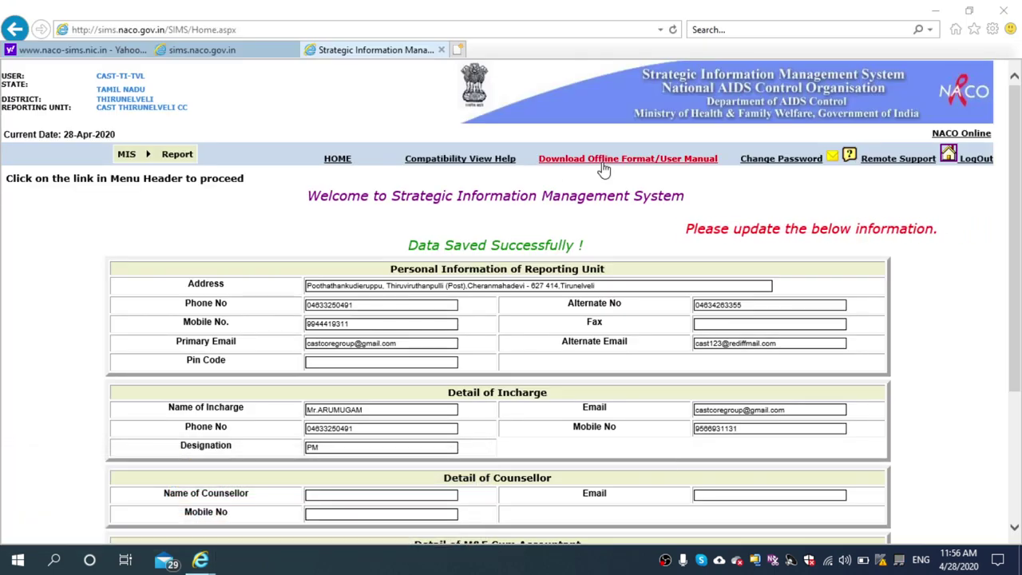
Step: Download the SIMS Wall Chart Manual & Presentation from the offline formats page and open SIMS Wall Chart.zip in WinZip
left_click(603, 164)
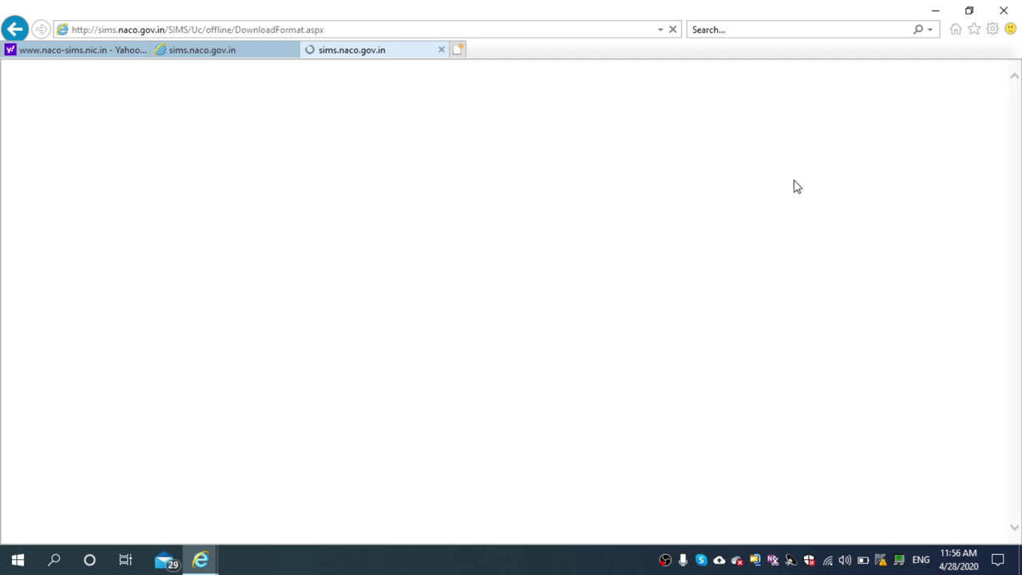
left_click_drag(1018, 168, 1018, 164)
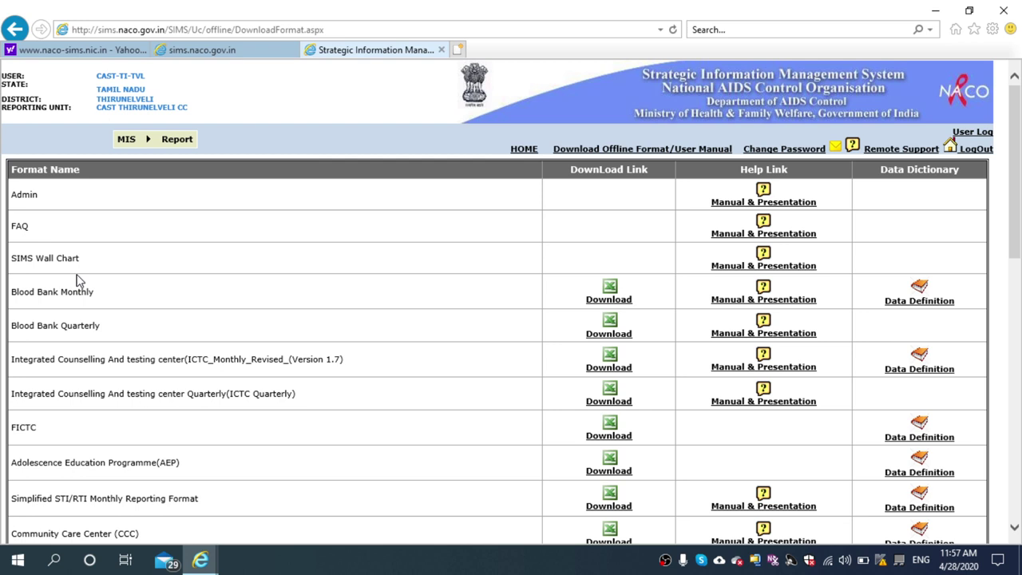
left_click(773, 272)
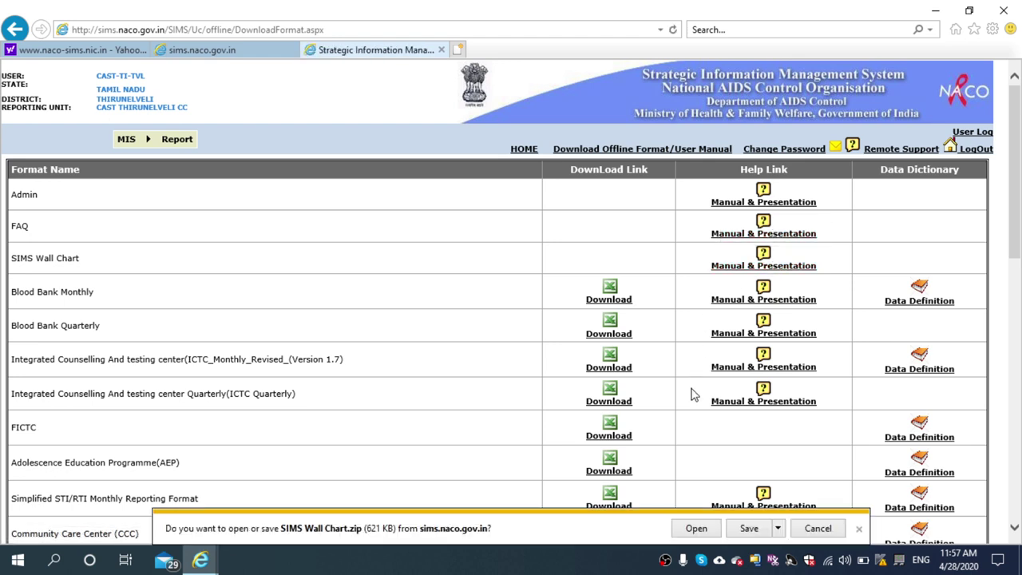
left_click(707, 531)
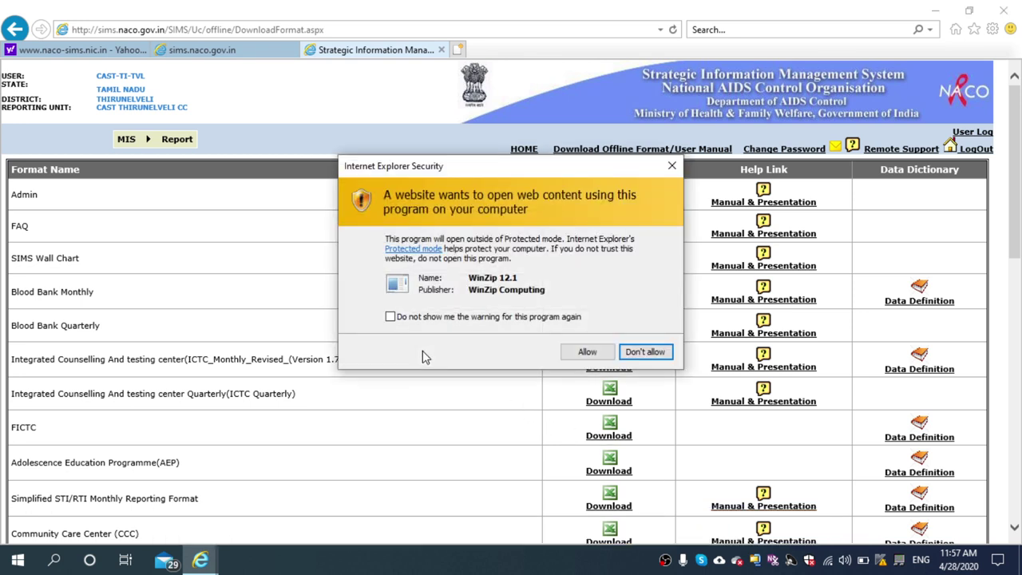
left_click(585, 353)
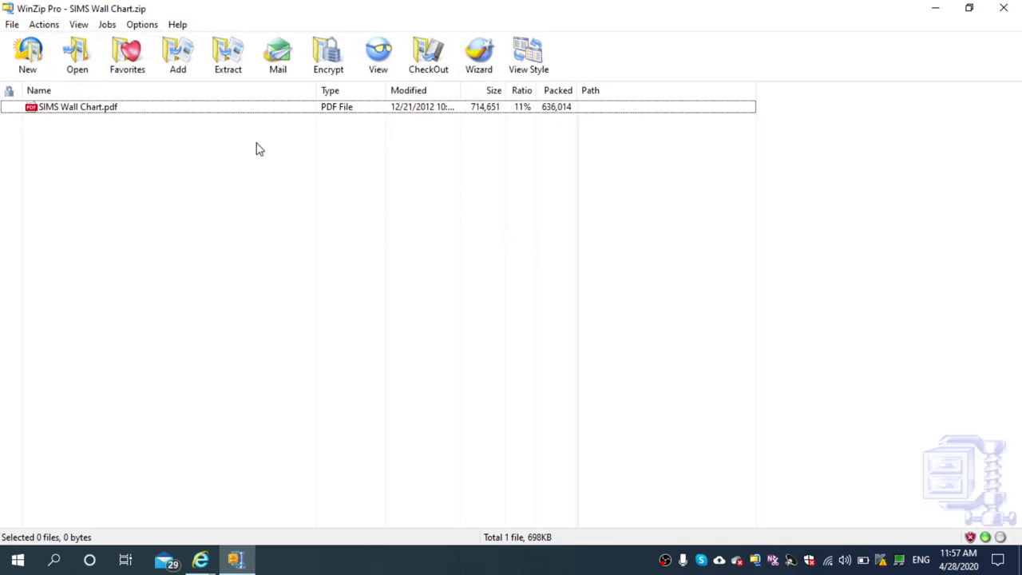
double_click(86, 112)
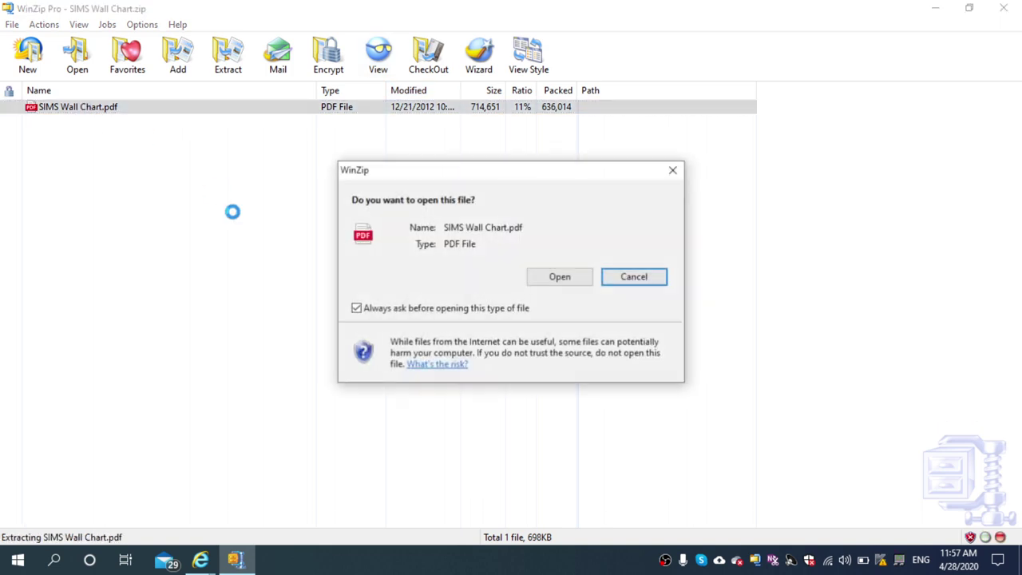
left_click(565, 282)
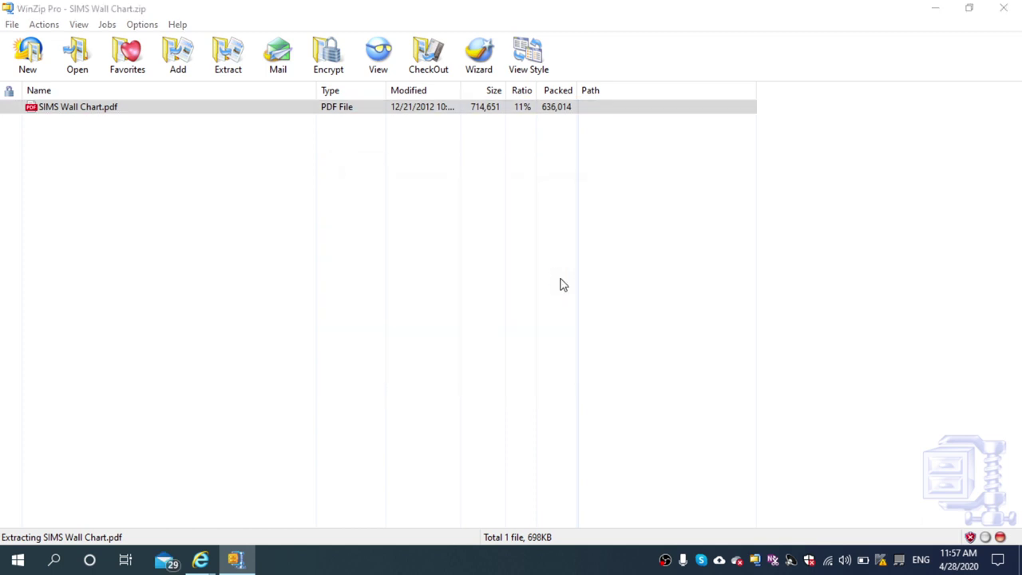
left_click(684, 287)
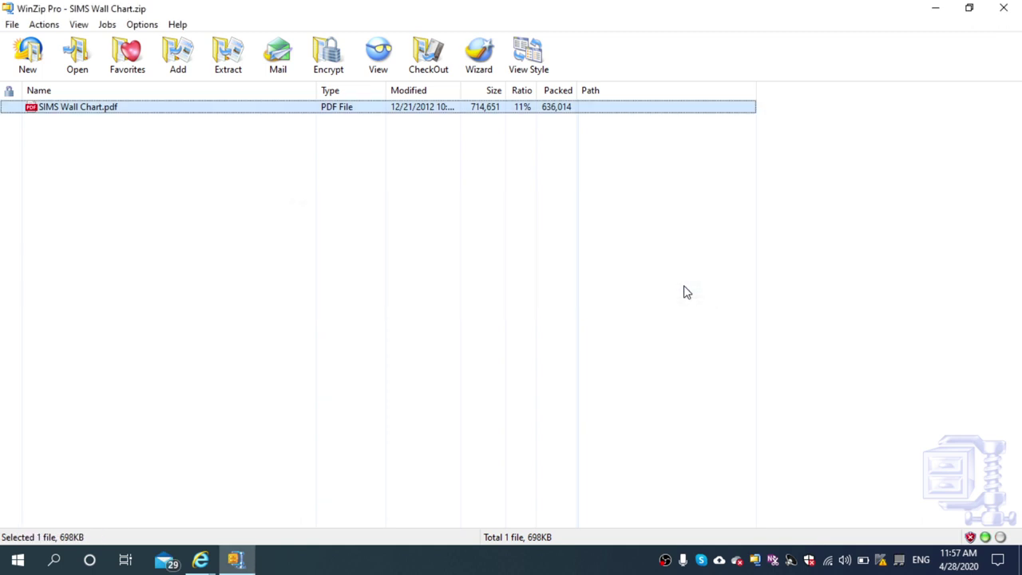
right_click(79, 109)
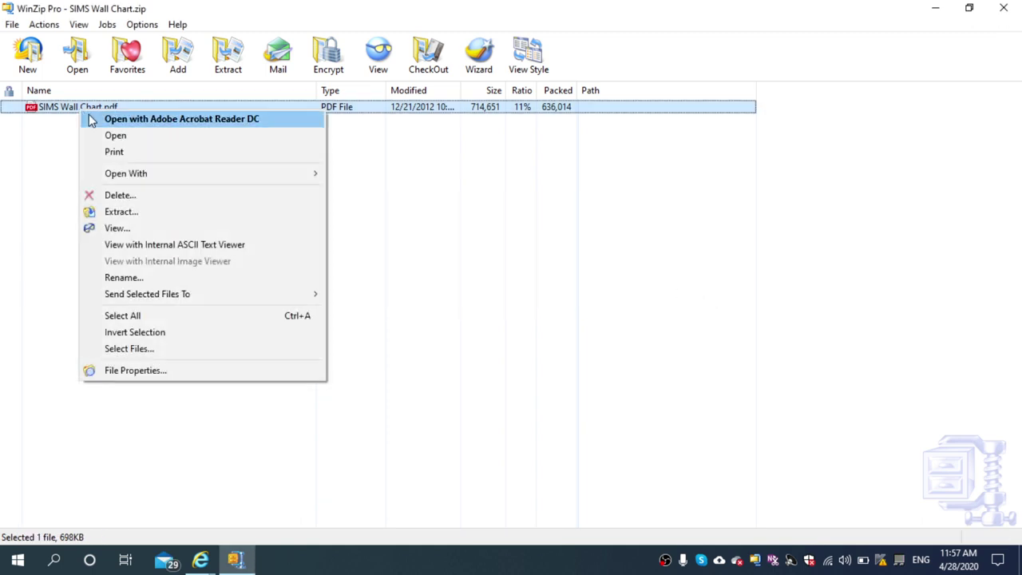
left_click(103, 121)
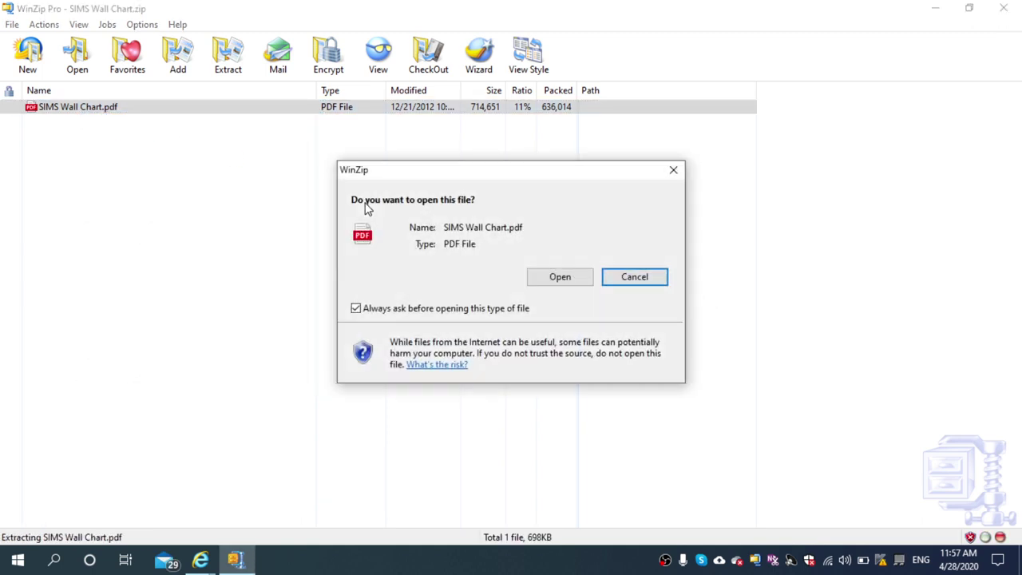
left_click(551, 276)
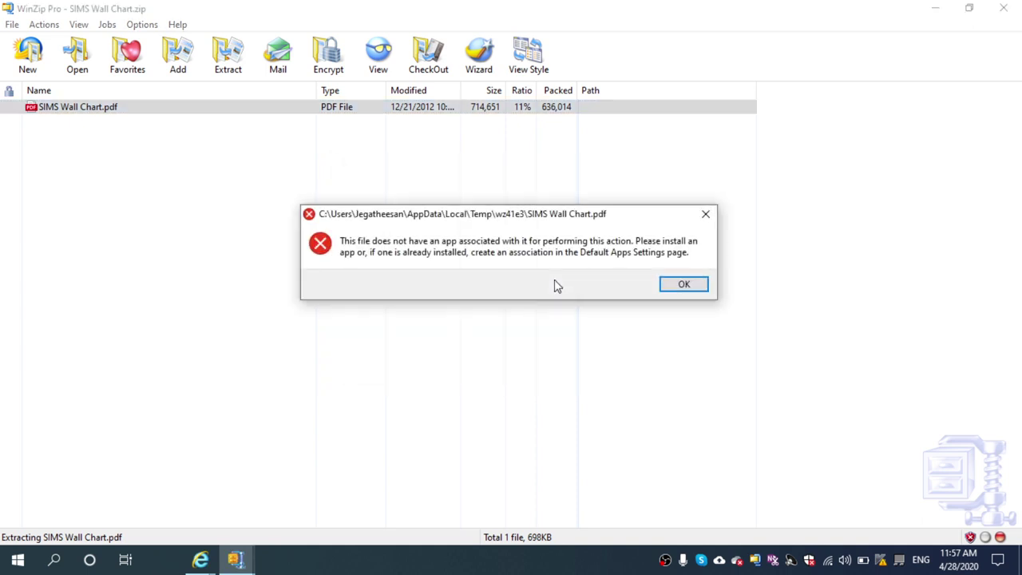
left_click(683, 286)
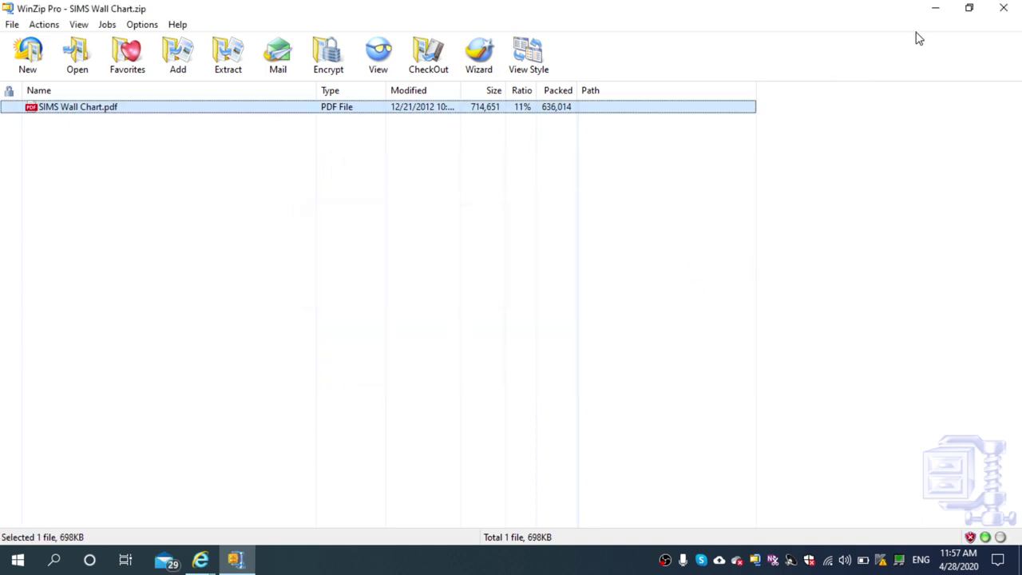
right_click(50, 109)
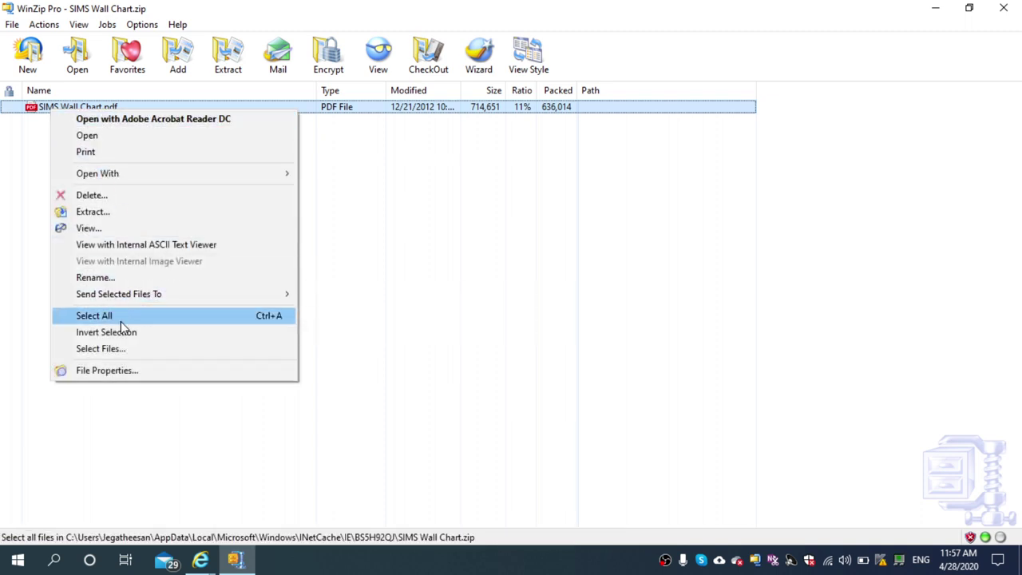
left_click(385, 228)
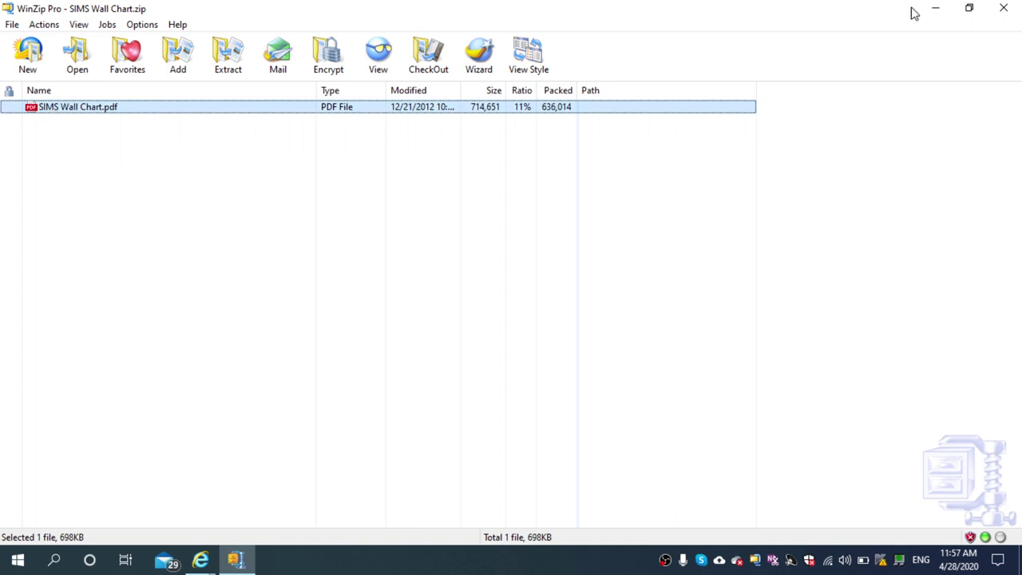
left_click(935, 10)
left_click(935, 11)
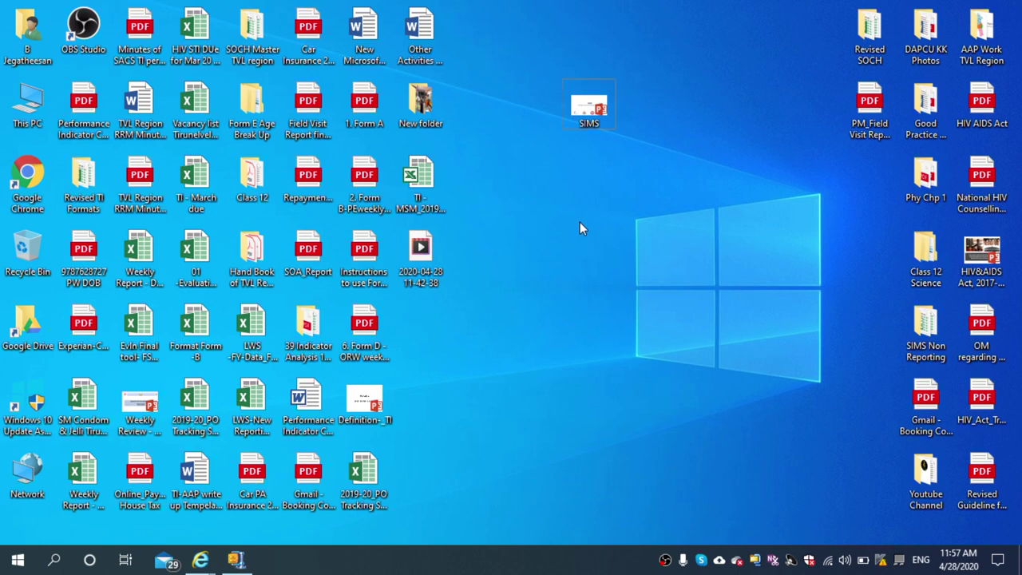
right_click(580, 222)
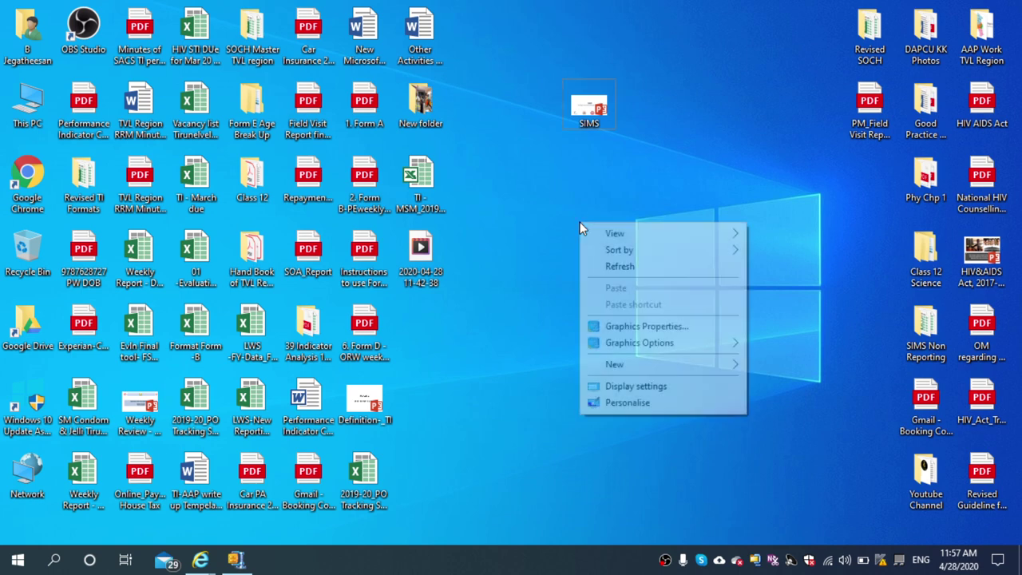
left_click(534, 235)
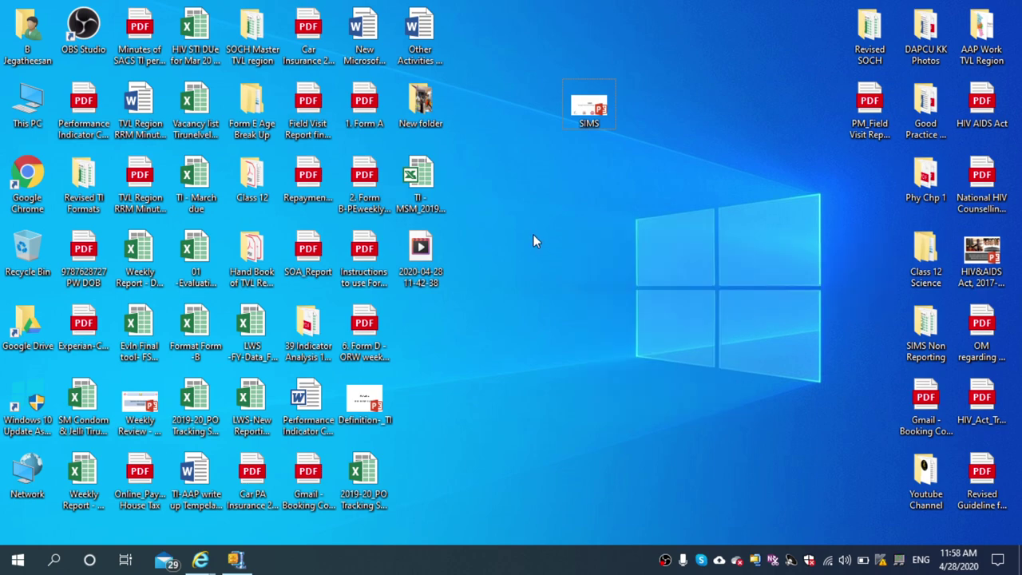
left_click(235, 559)
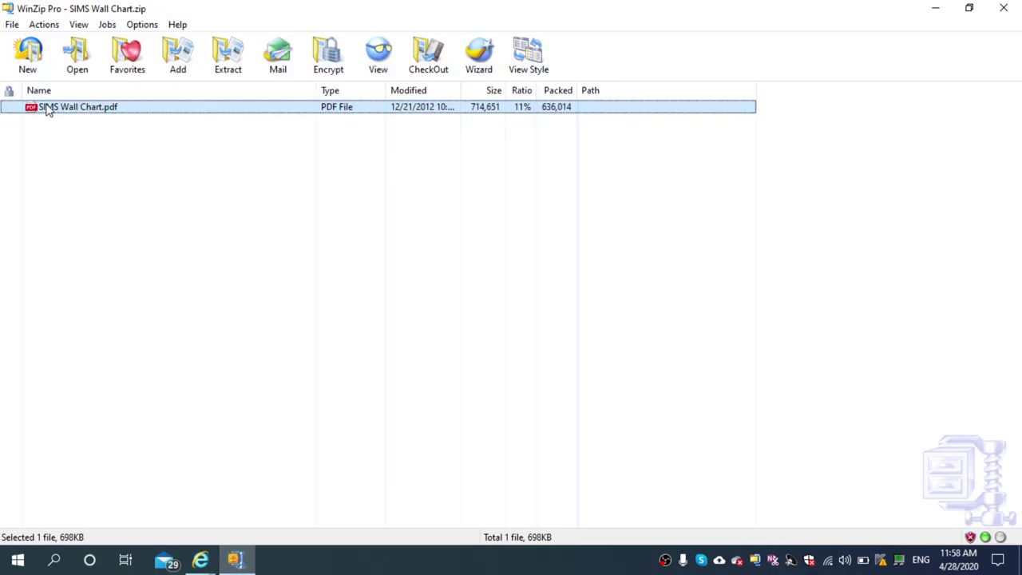
left_click(76, 69)
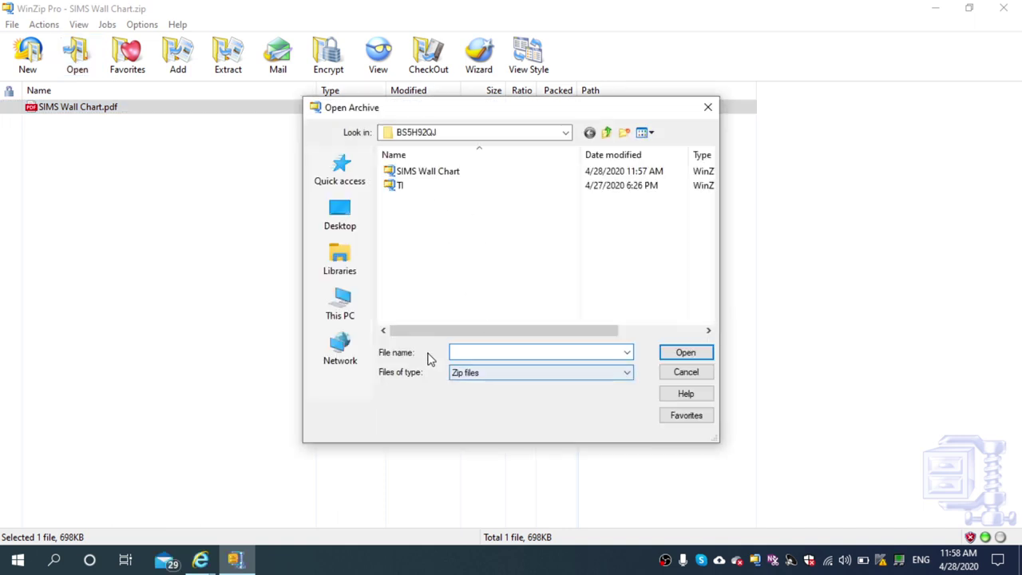
left_click(426, 176)
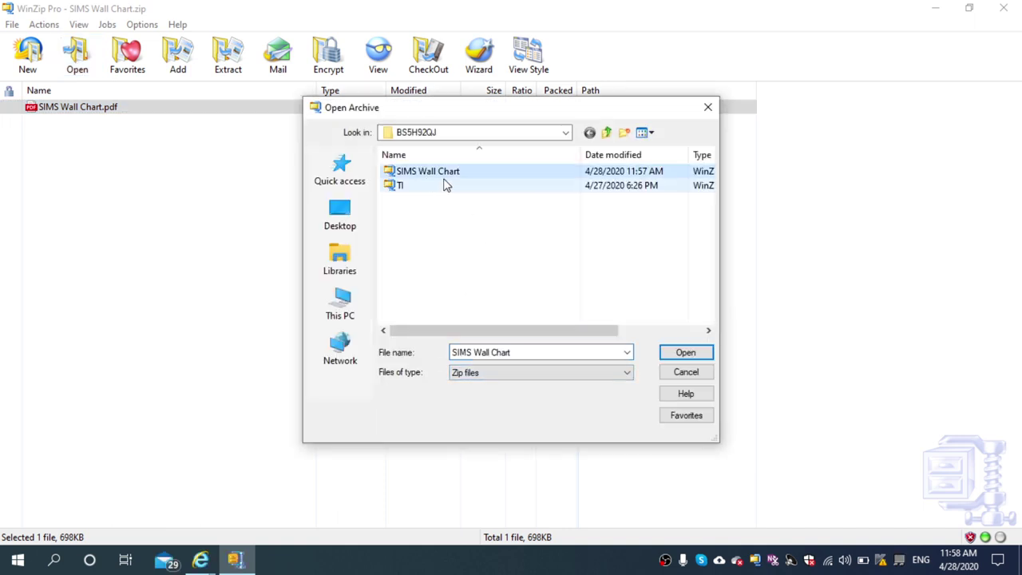
left_click(685, 354)
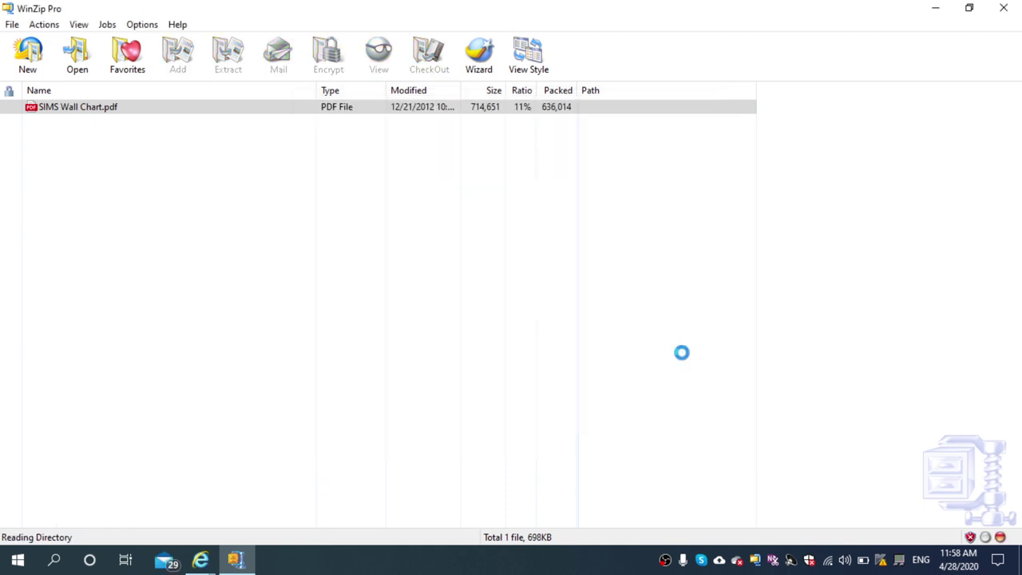
left_click(90, 115)
double_click(90, 114)
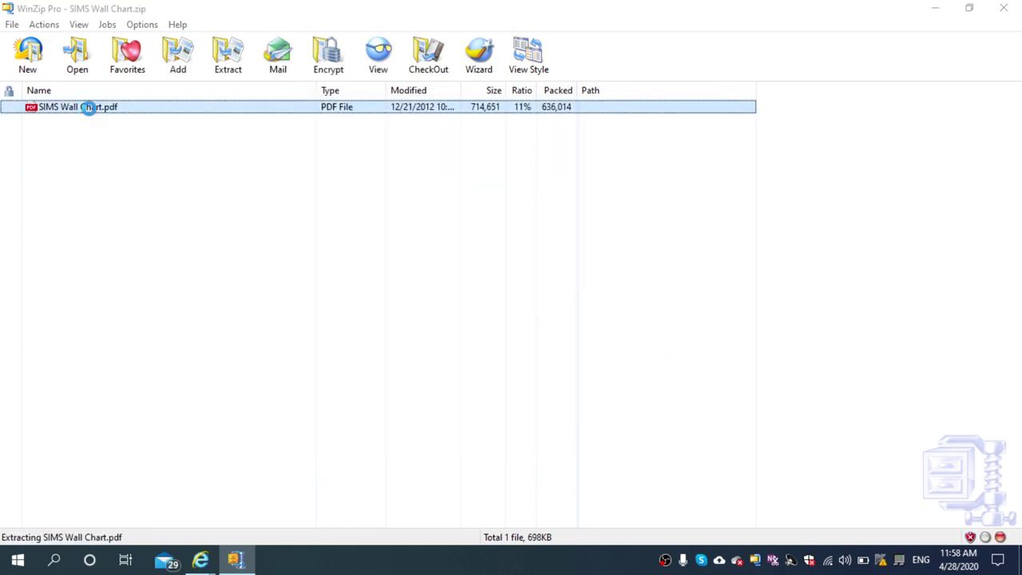
left_click(566, 278)
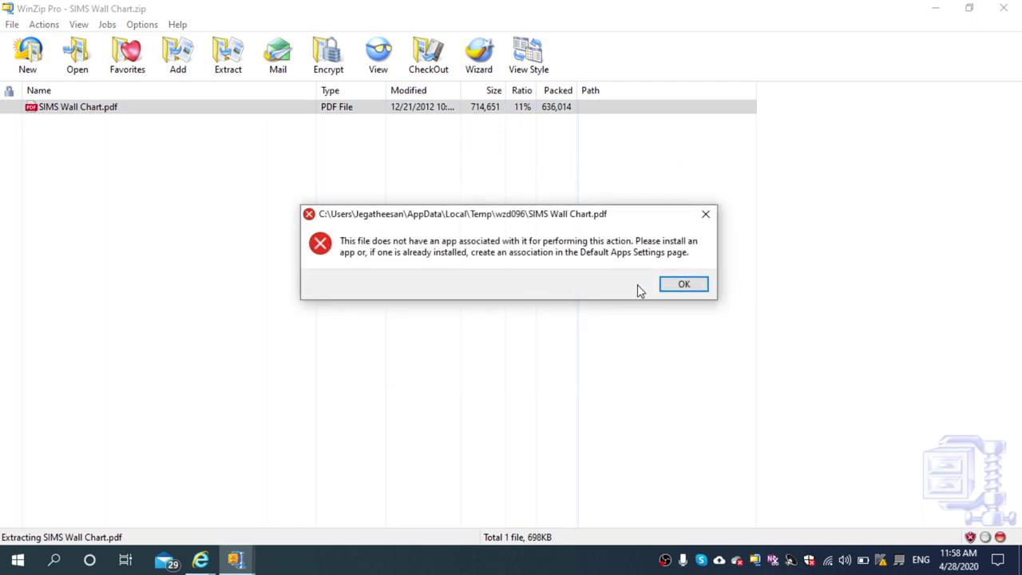
left_click(677, 285)
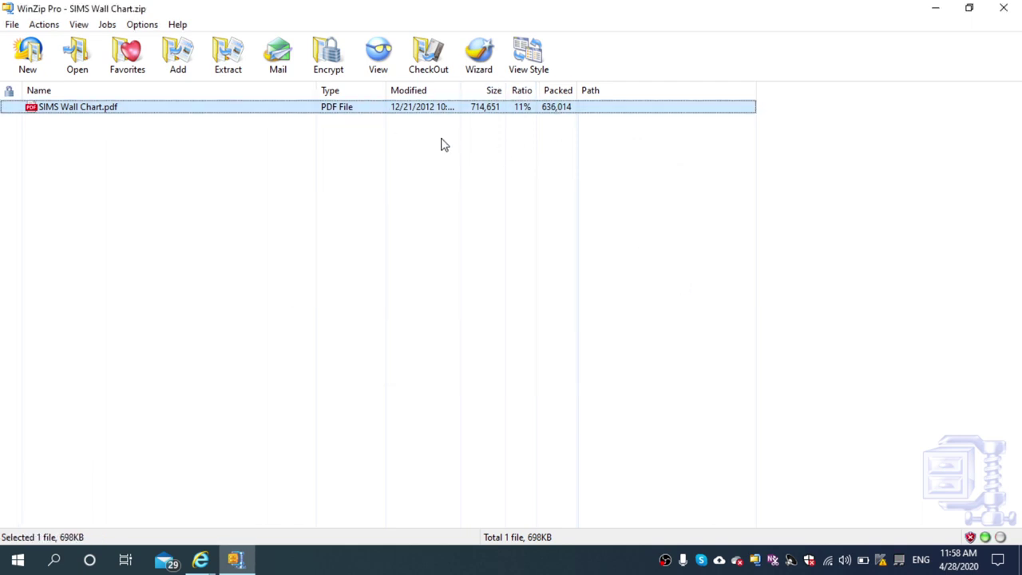
Step: Try opening SIMS Wall Chart.pdf with Adobe Acrobat Reader DC, then review and close the extraction error log
right_click(96, 107)
mouse_move(165, 170)
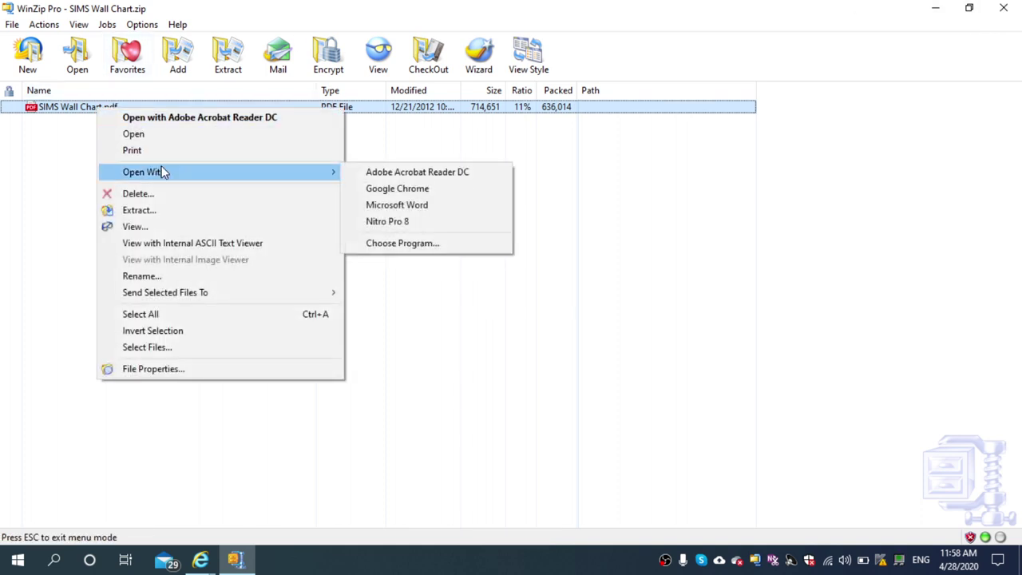
left_click(392, 172)
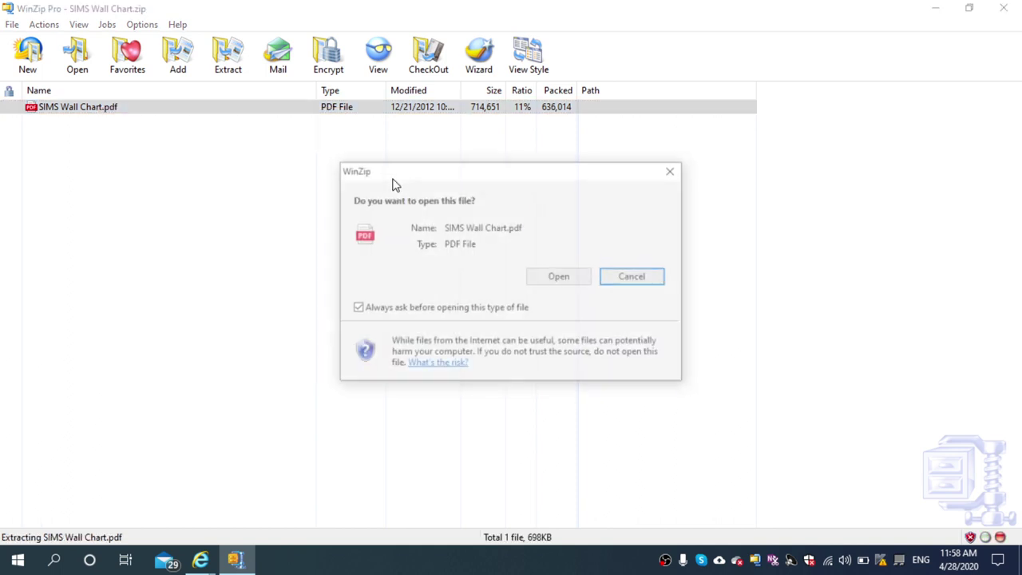
left_click(673, 169)
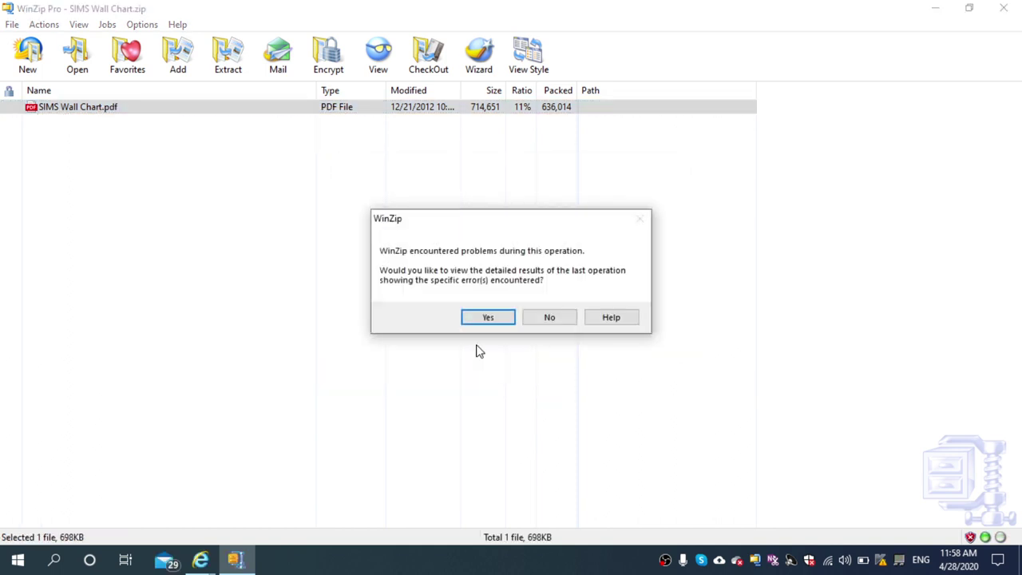
left_click(510, 319)
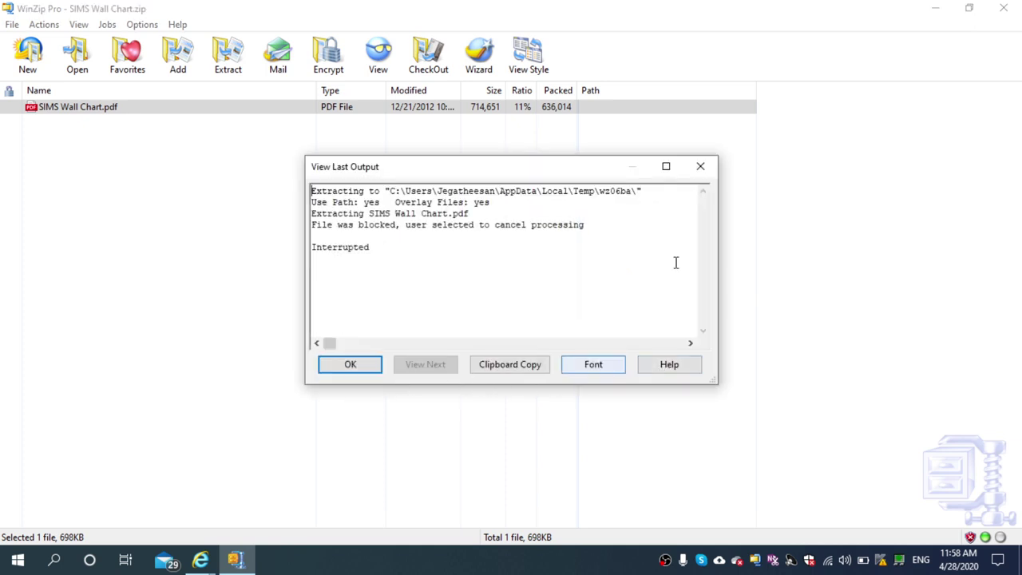
left_click(700, 166)
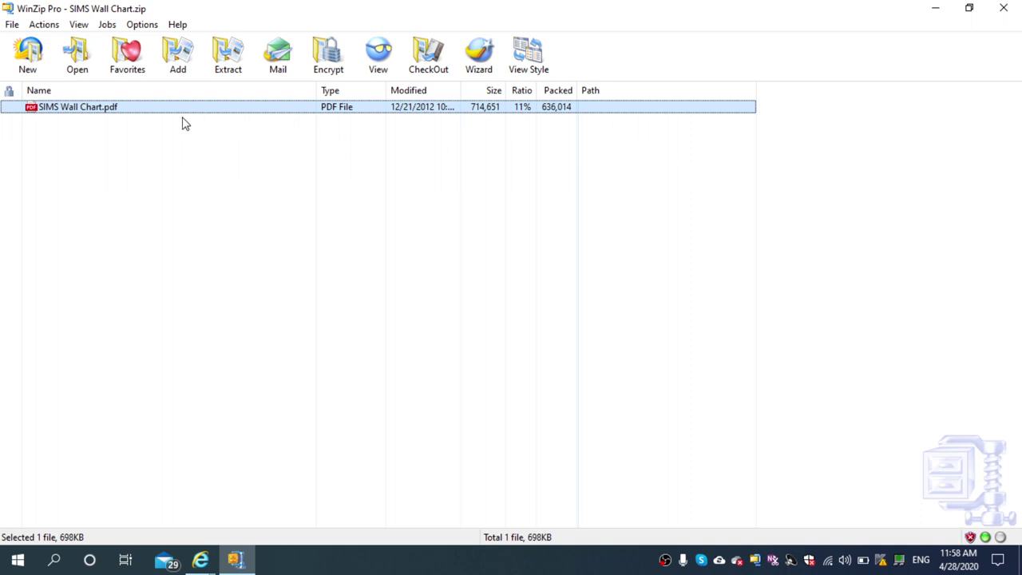
Step: Open SIMS Wall Chart.pdf from the archive with Google Chrome instead
right_click(55, 107)
mouse_move(105, 174)
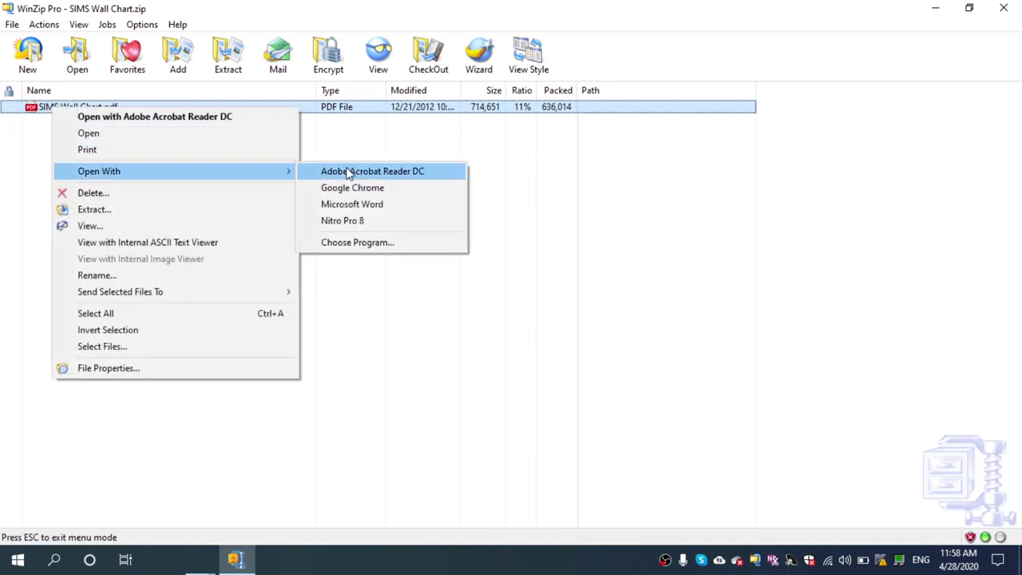
left_click(327, 189)
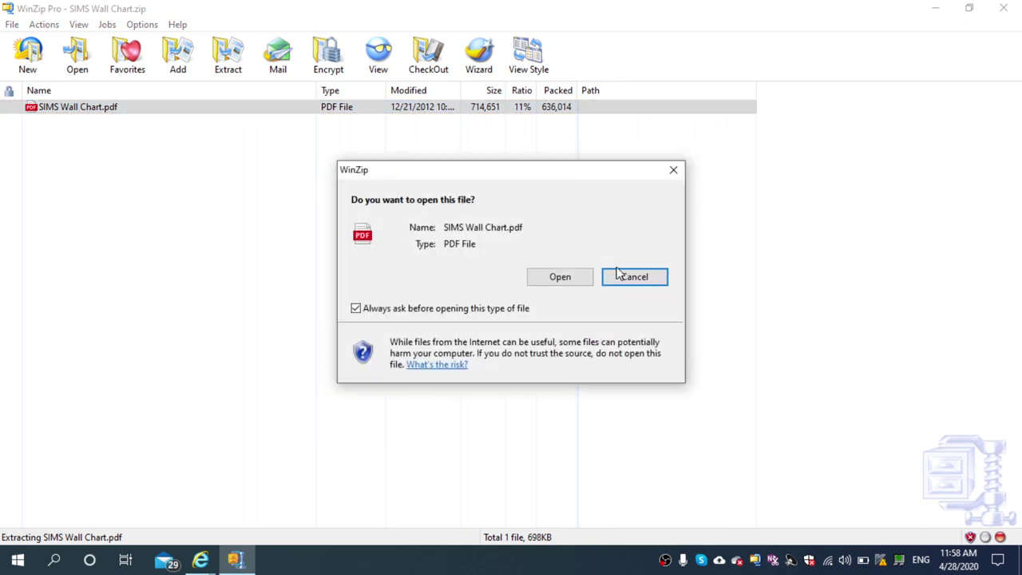
left_click(559, 277)
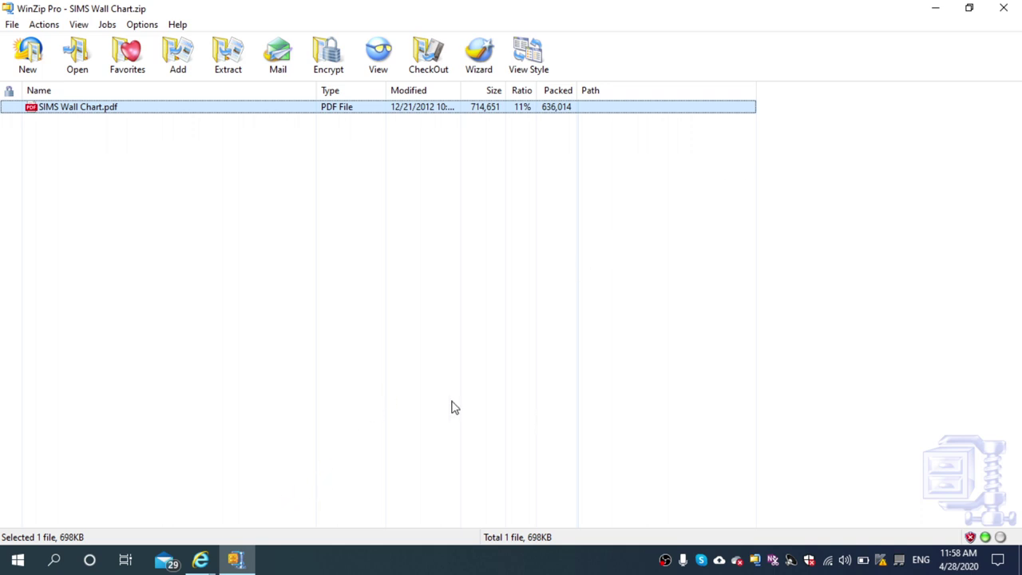
mouse_move(211, 566)
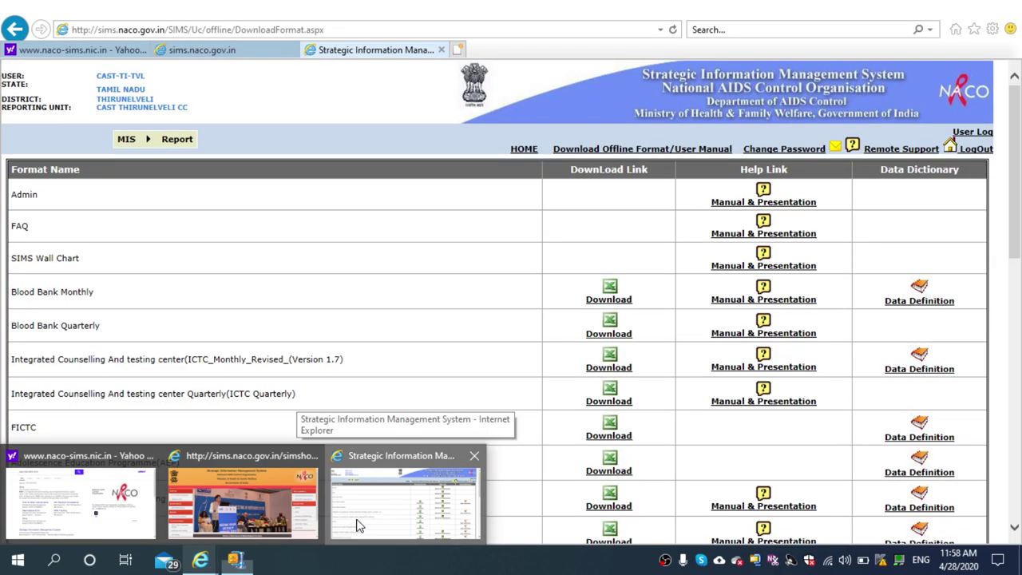
Step: Bring the SIMS portal window back to the front and clear the stray text selection
left_click(356, 519)
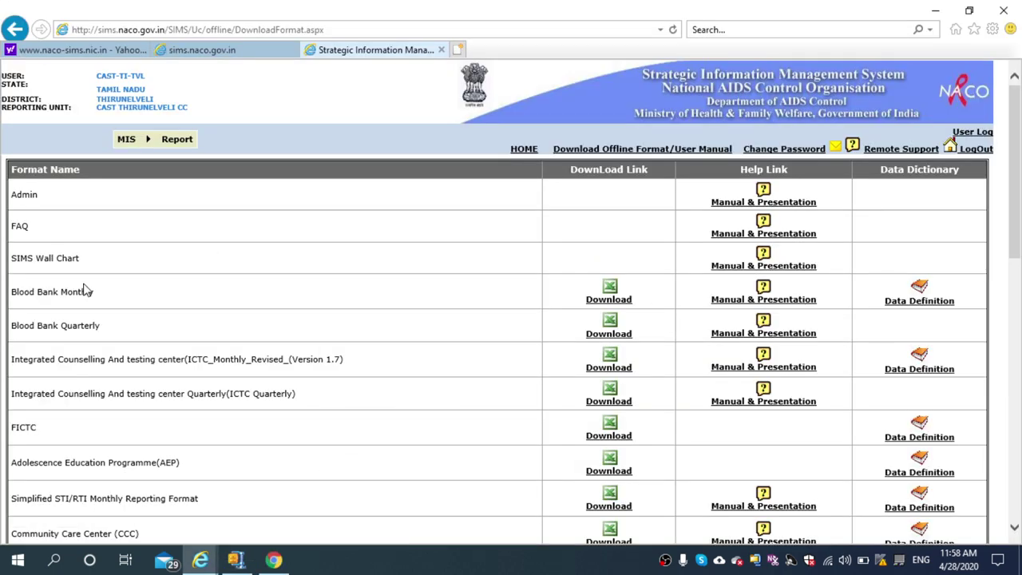
left_click_drag(138, 327, 67, 299)
left_click(348, 320)
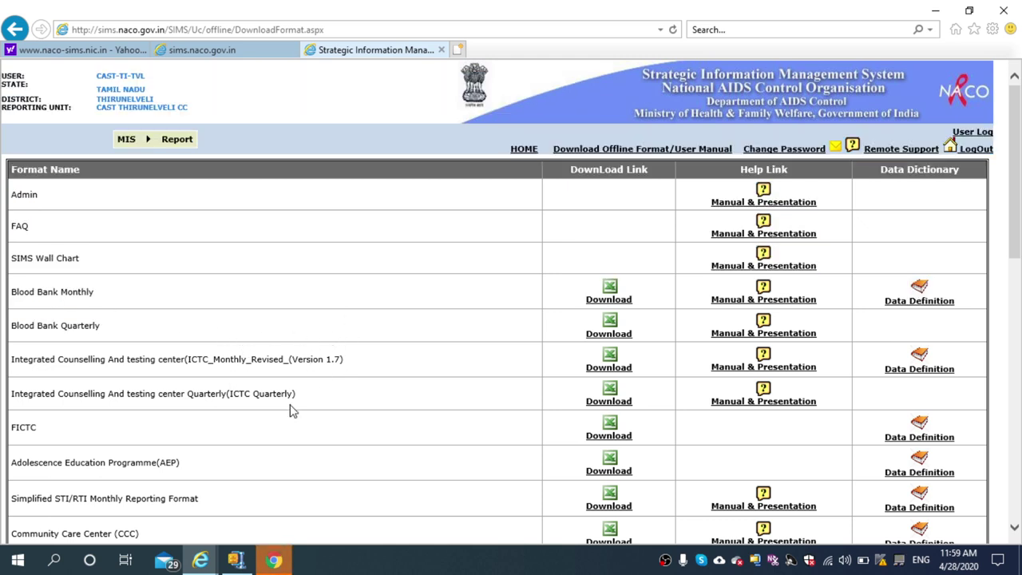
mouse_move(275, 561)
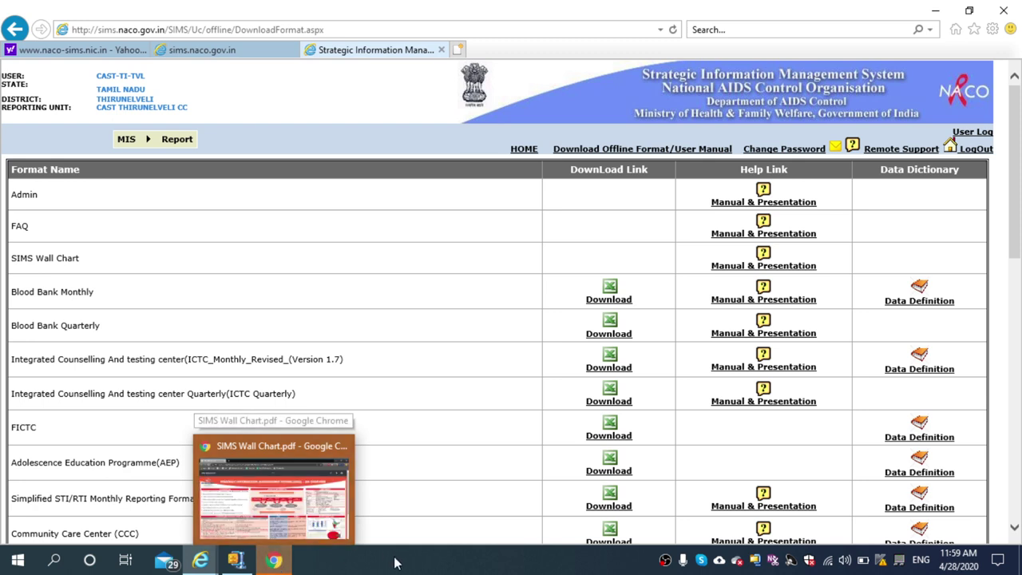
Step: Scroll through the SIMS Wall Chart overview PDF in Chrome, then minimize the window
left_click(280, 563)
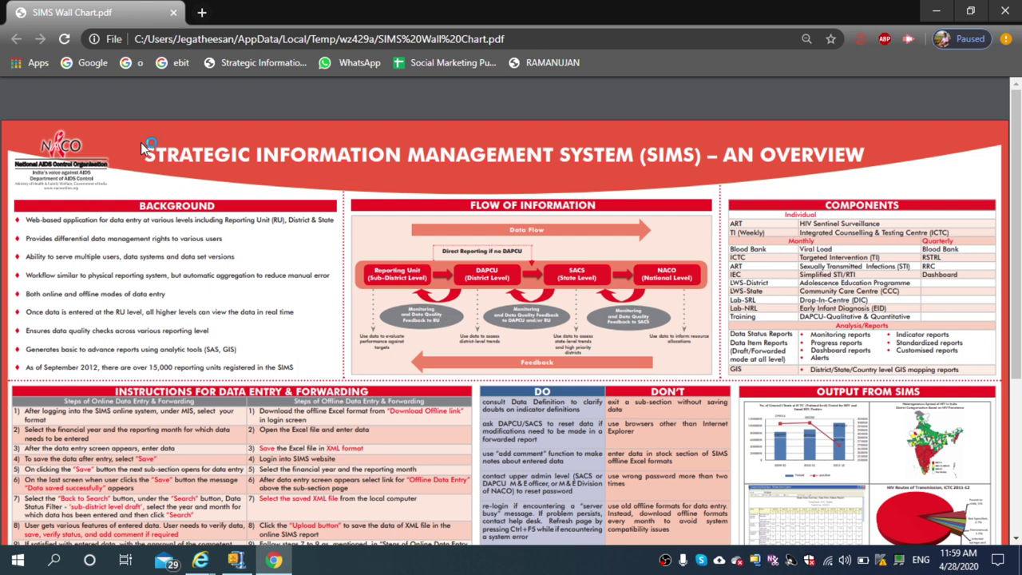
mouse_move(567, 183)
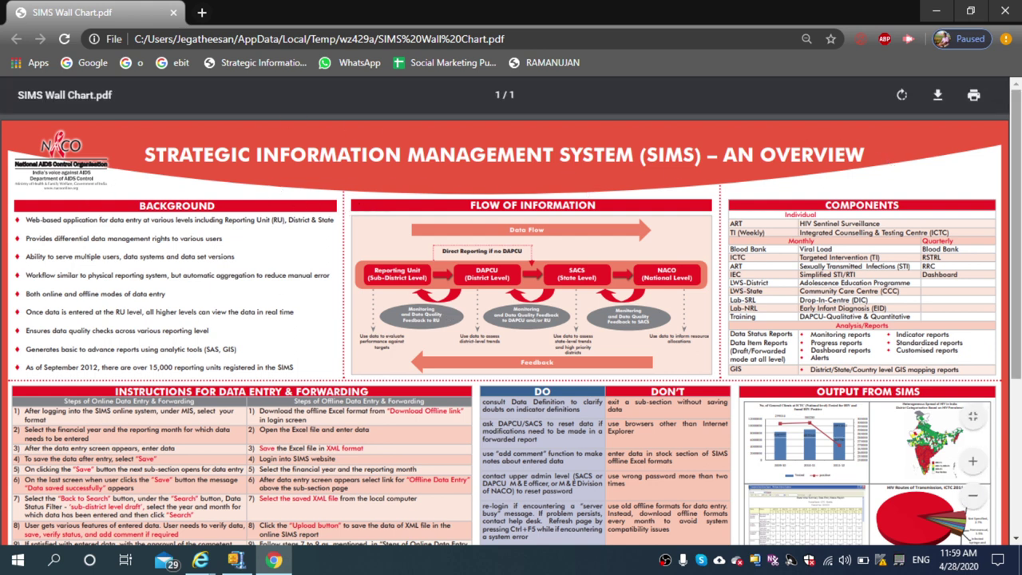
mouse_move(1019, 132)
left_mouse_down()
mouse_move(1018, 302)
mouse_move(1019, 142)
left_mouse_up()
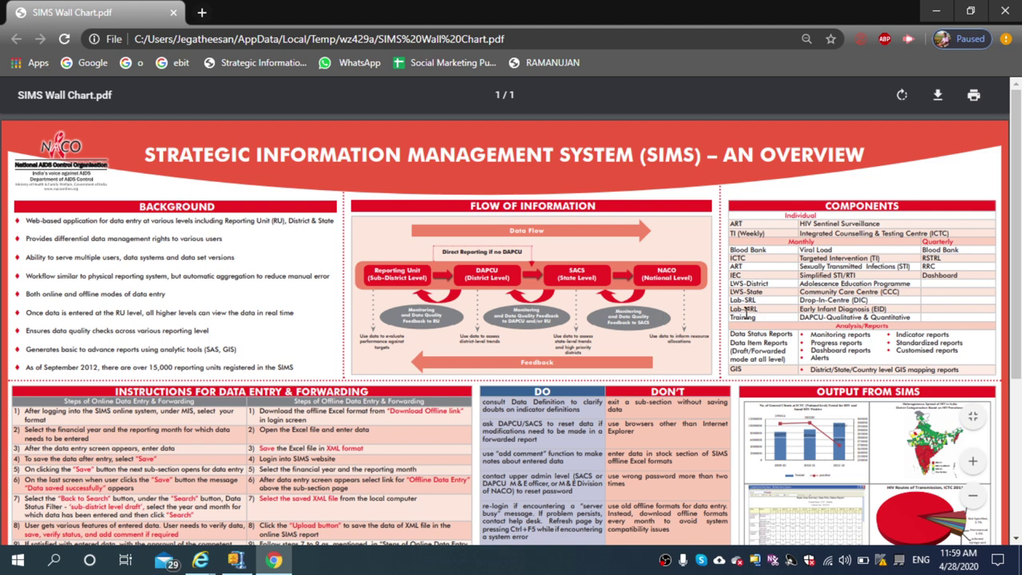
left_click_drag(1016, 210, 1011, 340)
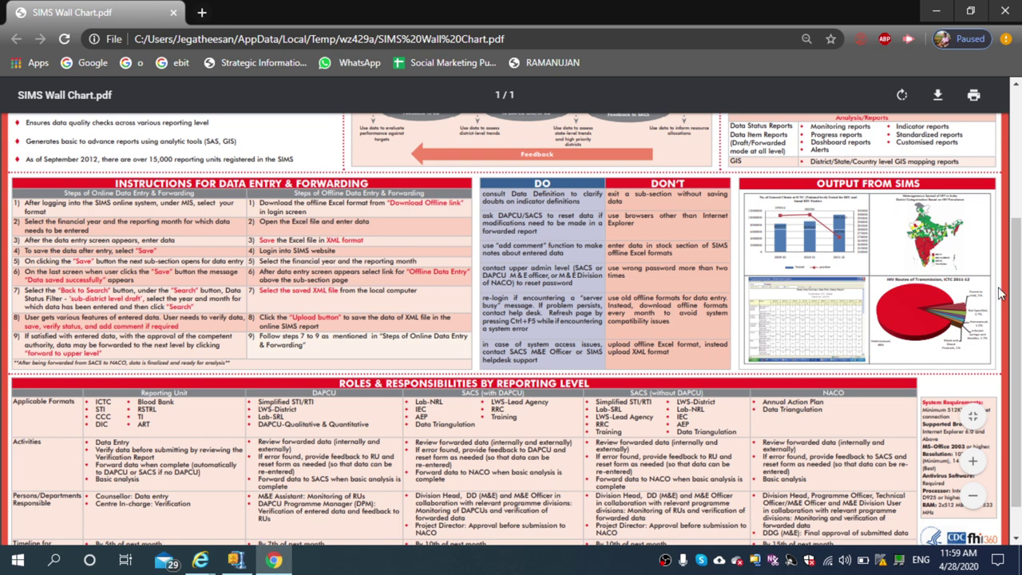
scroll(1014, 299, "up", 5)
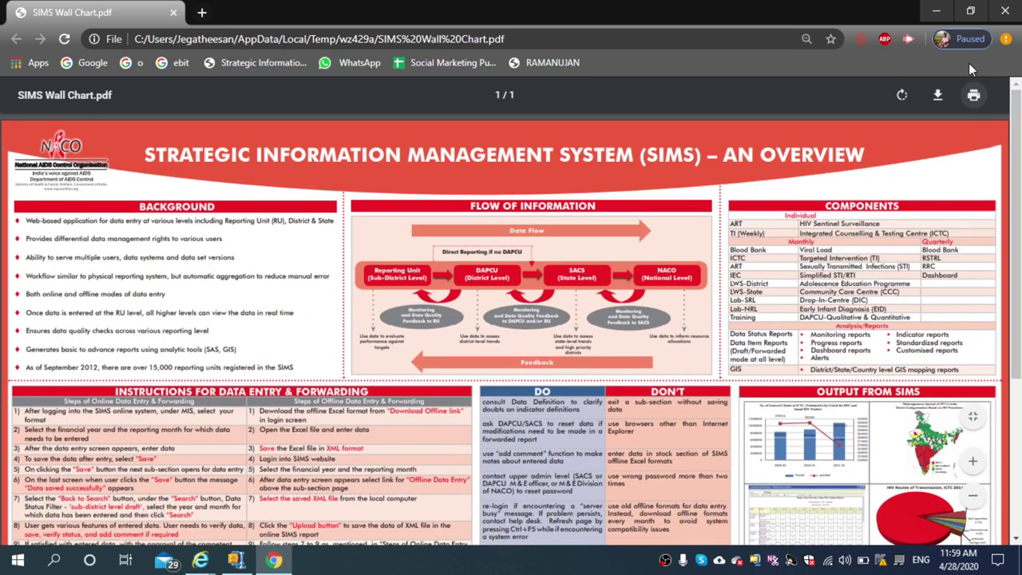
left_click(938, 10)
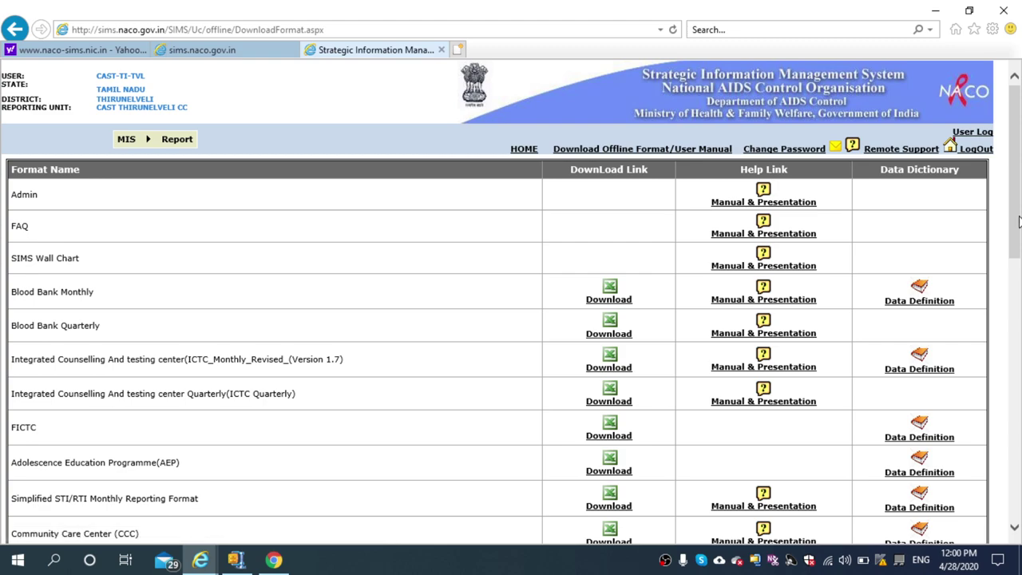
Step: Download the TI Finance offline format and open ti_finance.xls in Excel
left_click_drag(1019, 221, 1010, 500)
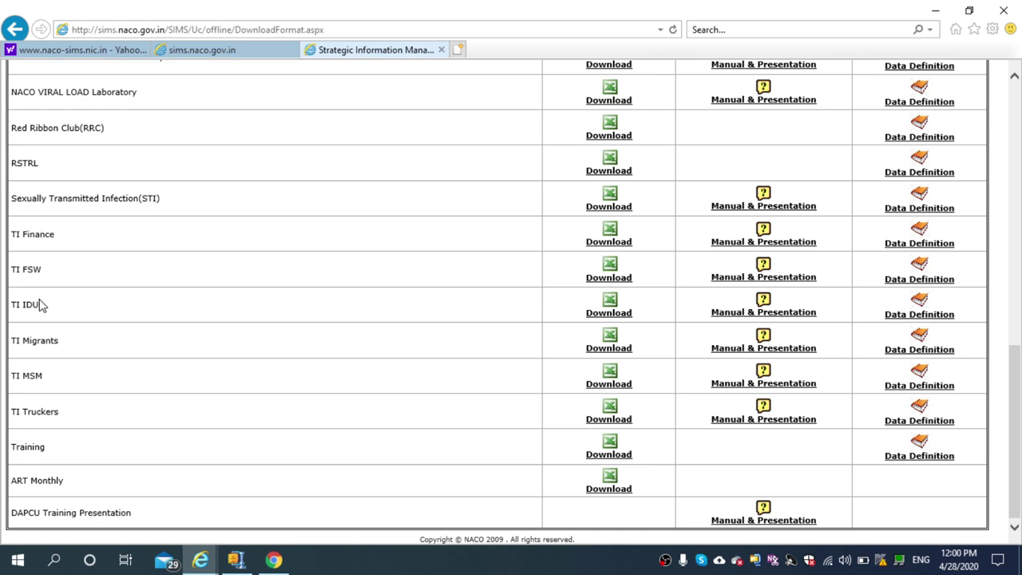
left_click(615, 238)
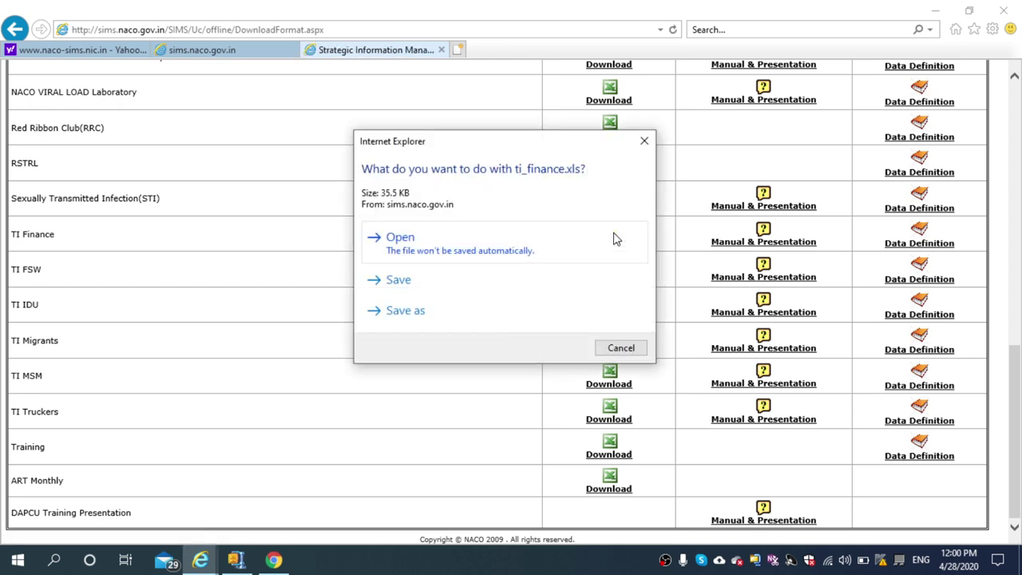
left_click(426, 253)
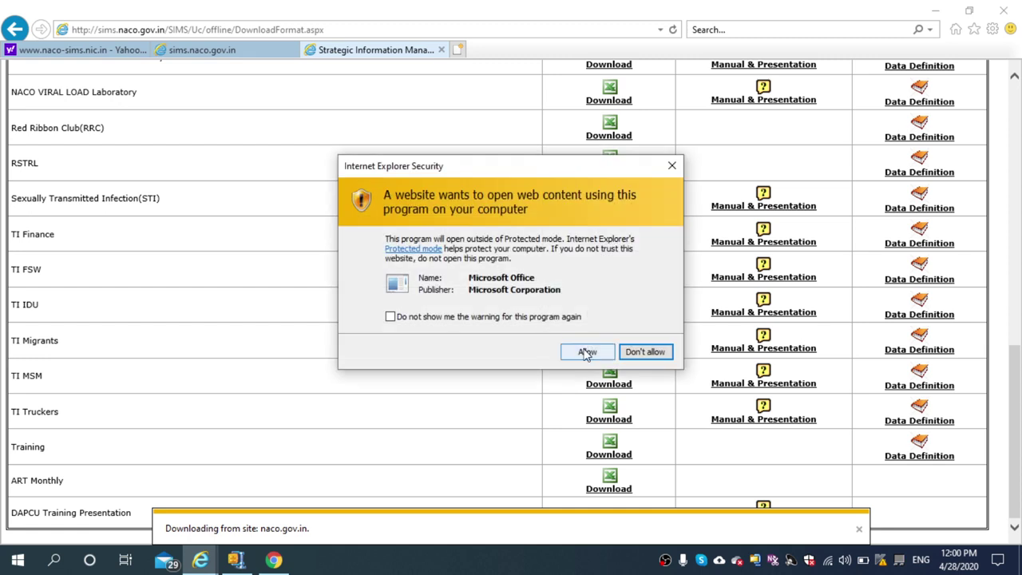
left_click(585, 349)
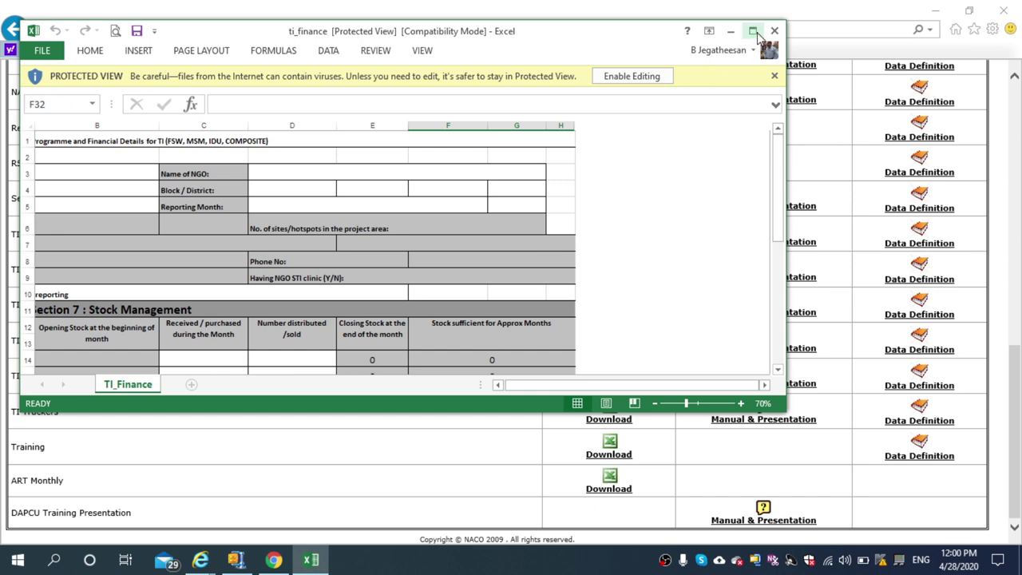
Step: Maximize ti_finance.xls, scroll over the TI_Finance sheet, then close the workbook
left_click(752, 31)
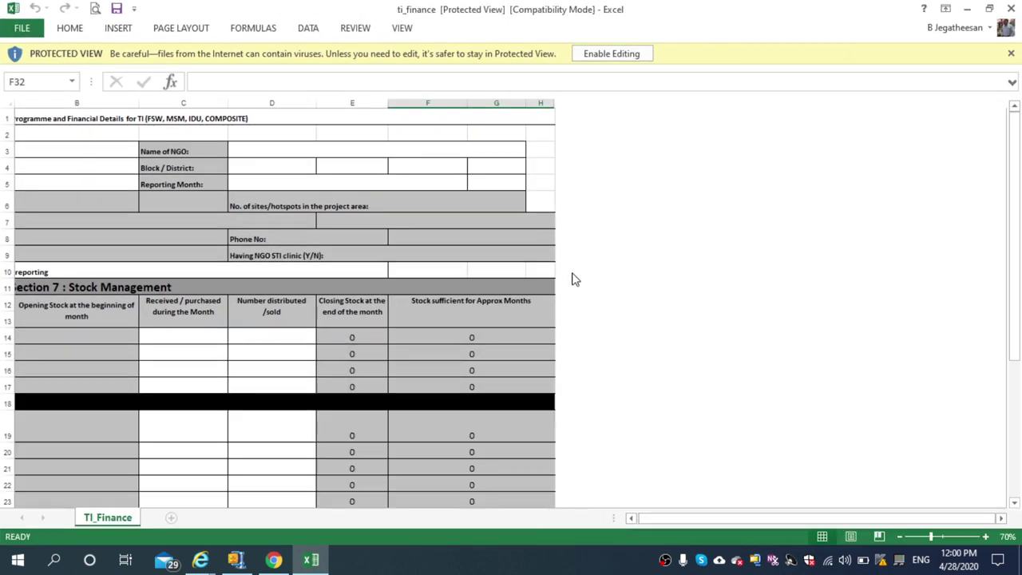
mouse_move(1019, 160)
left_mouse_down()
mouse_move(1019, 359)
mouse_move(1019, 160)
left_mouse_up()
left_click(1010, 9)
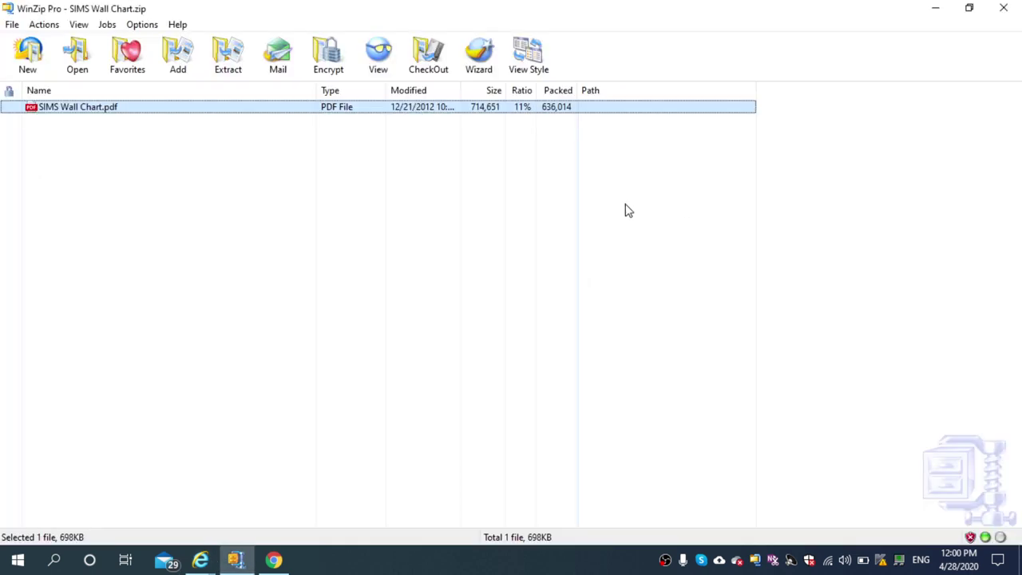
Step: Close WinZip while keeping the Internet Explorer SIMS portal window open
left_click(1005, 7)
left_click(1005, 7)
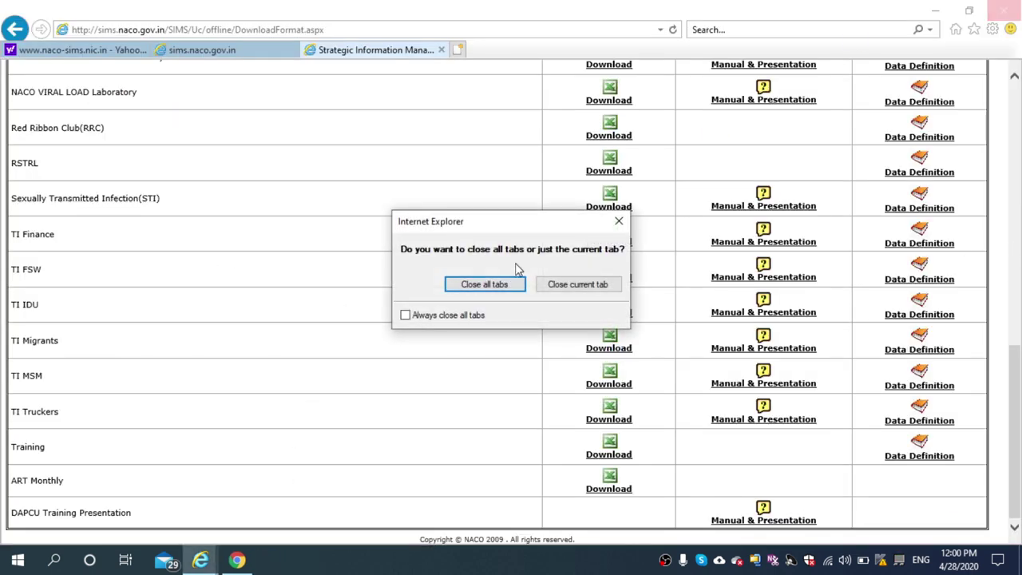
left_click(619, 221)
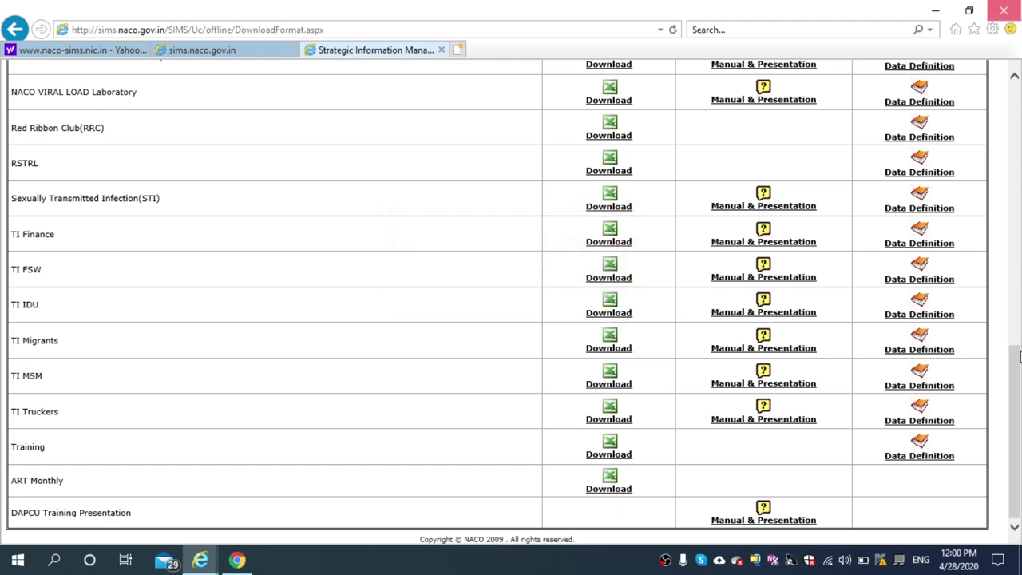
Step: Try the TI FSW Data Definition PDF, dismiss the Adobe error and close the failed tab
left_click_drag(1020, 361, 1018, 338)
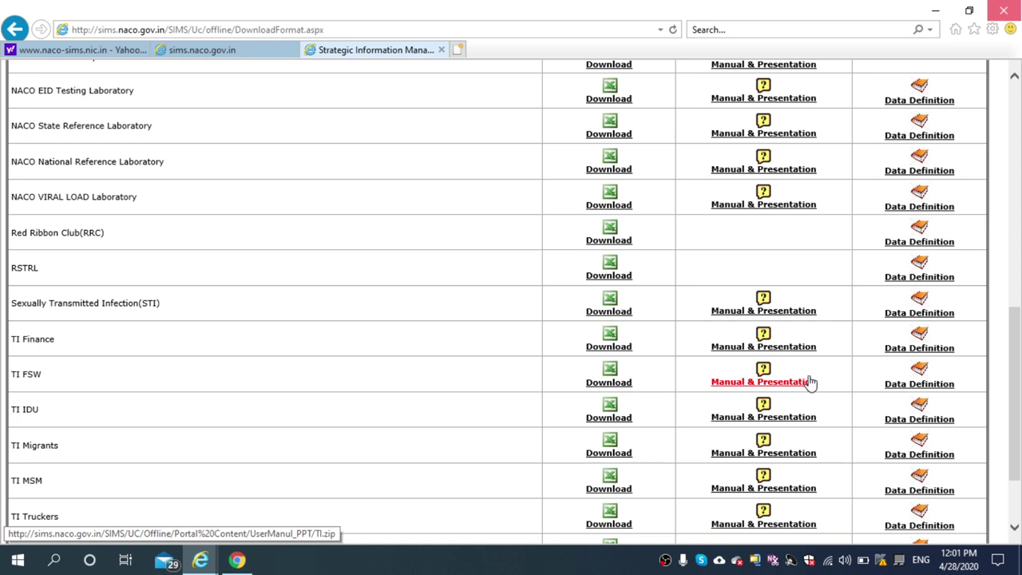
left_click(920, 385)
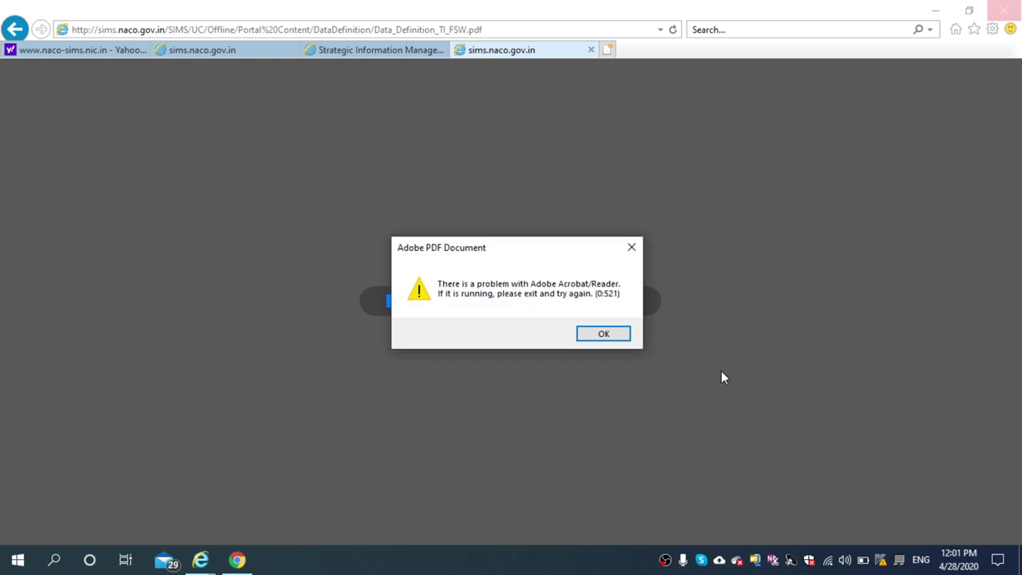
left_click(600, 334)
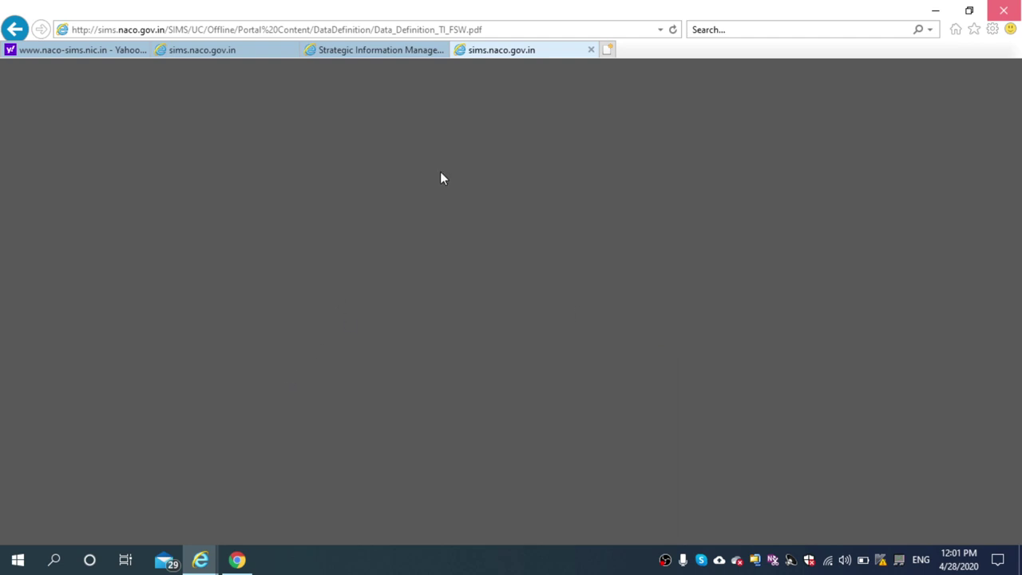
left_click(590, 51)
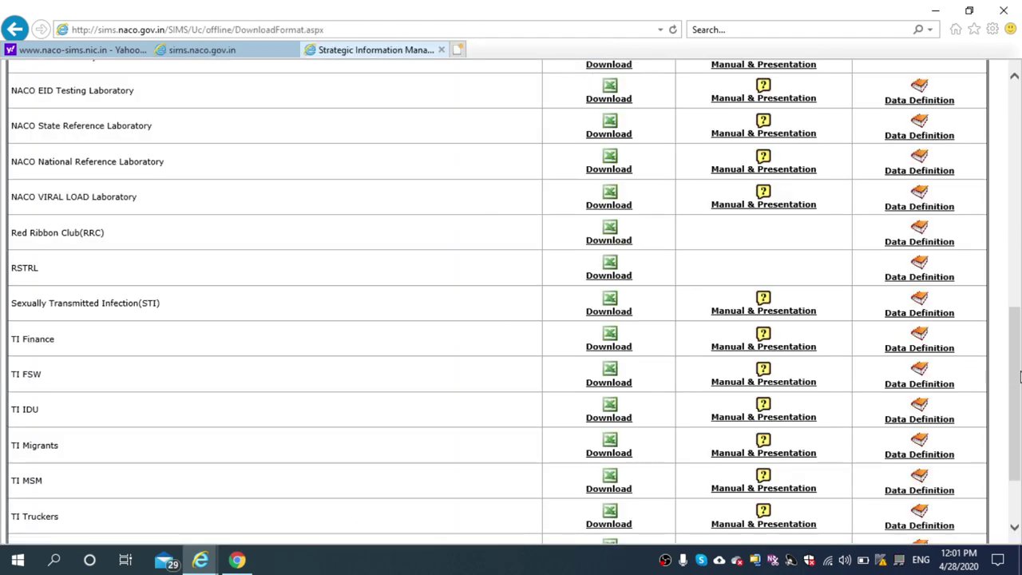
left_click_drag(1019, 376, 1015, 180)
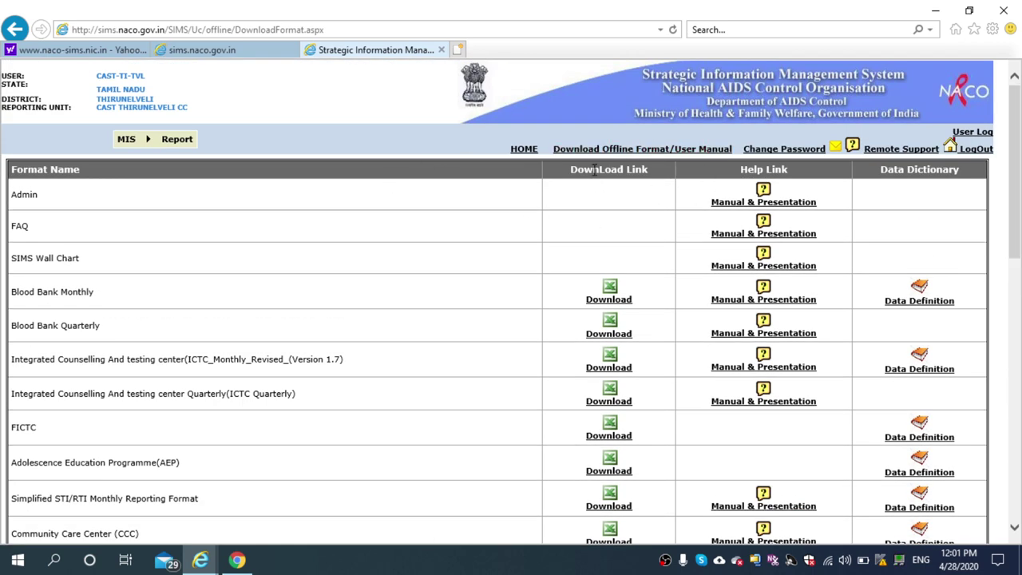
Step: Open the Change Password page from the SIMS header menu
left_click(788, 152)
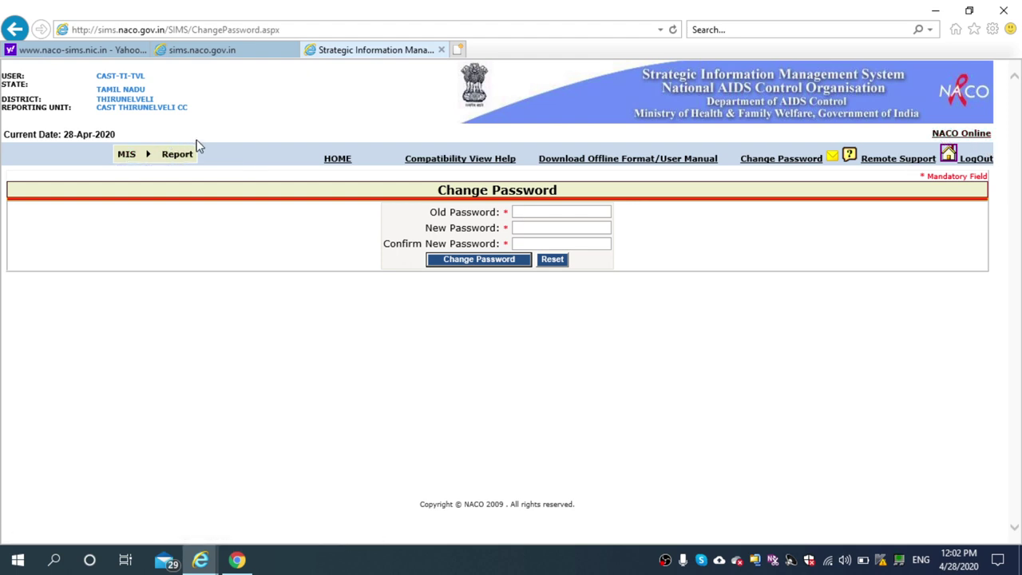
left_click(336, 160)
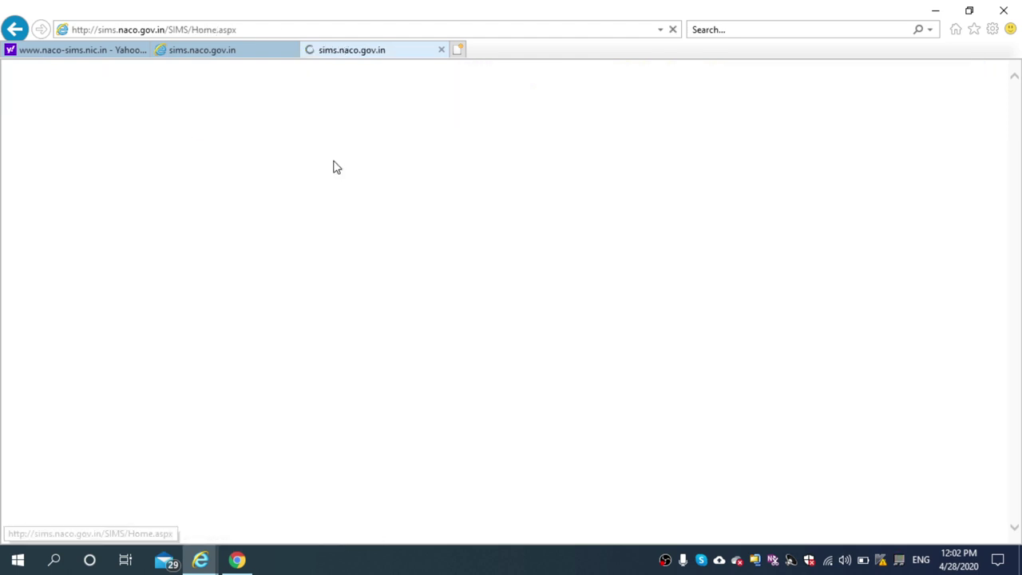
mouse_move(128, 157)
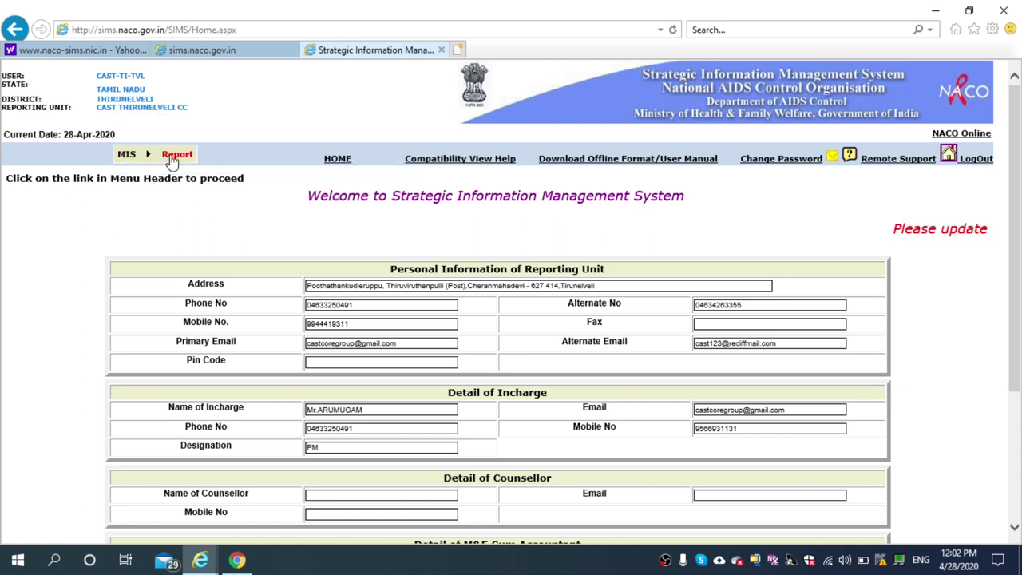
mouse_move(167, 162)
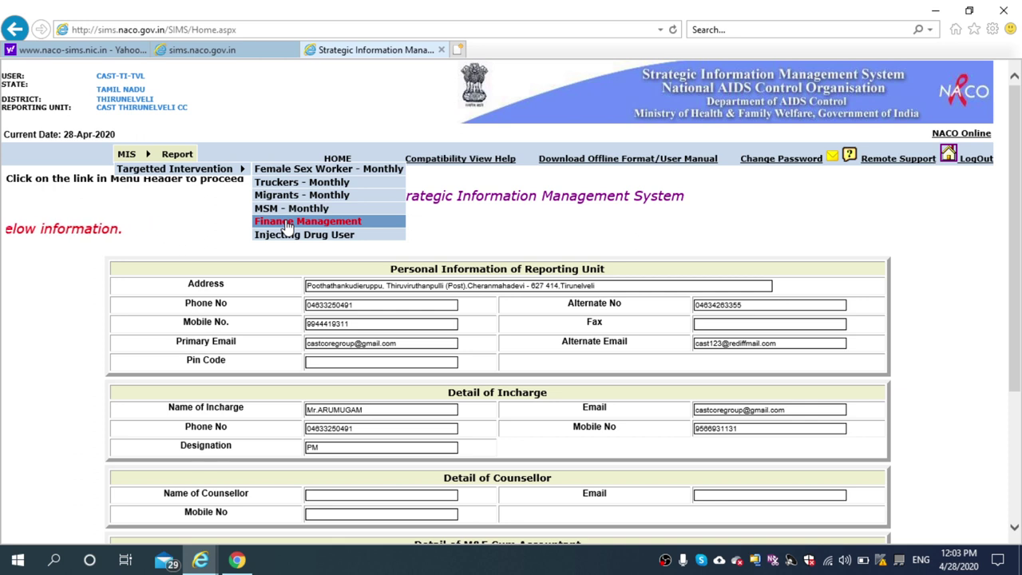
Step: Open the Data Status Report form and set Monthly periodicity, TI unit type and TI - FSW format
left_click(178, 155)
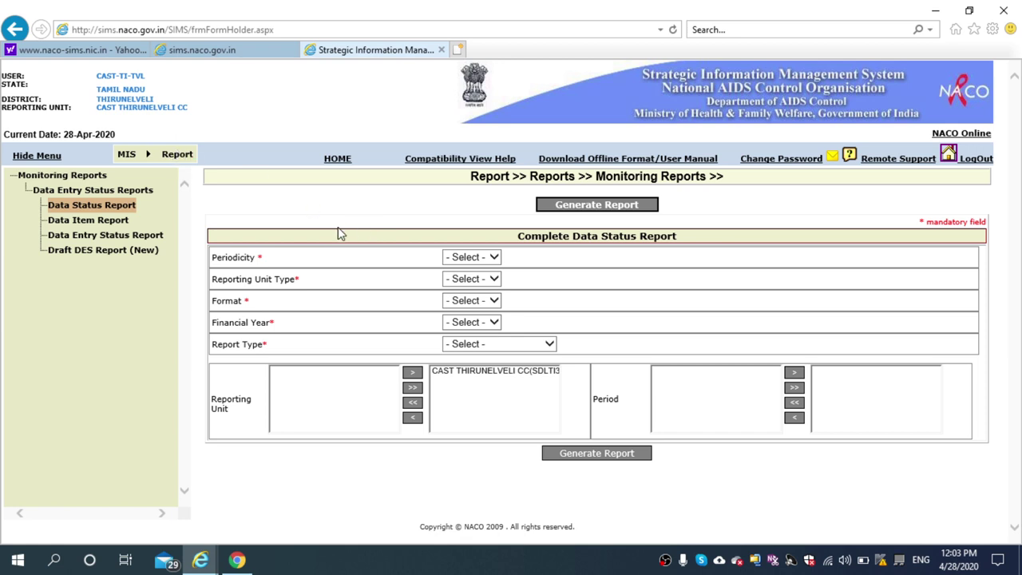
left_click(106, 208)
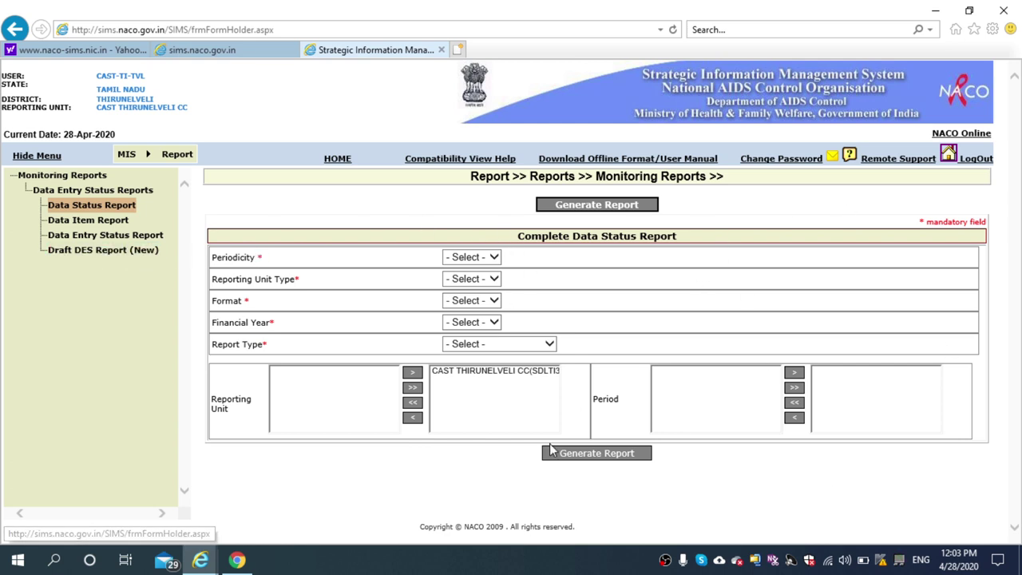
left_click(494, 257)
left_click(492, 274)
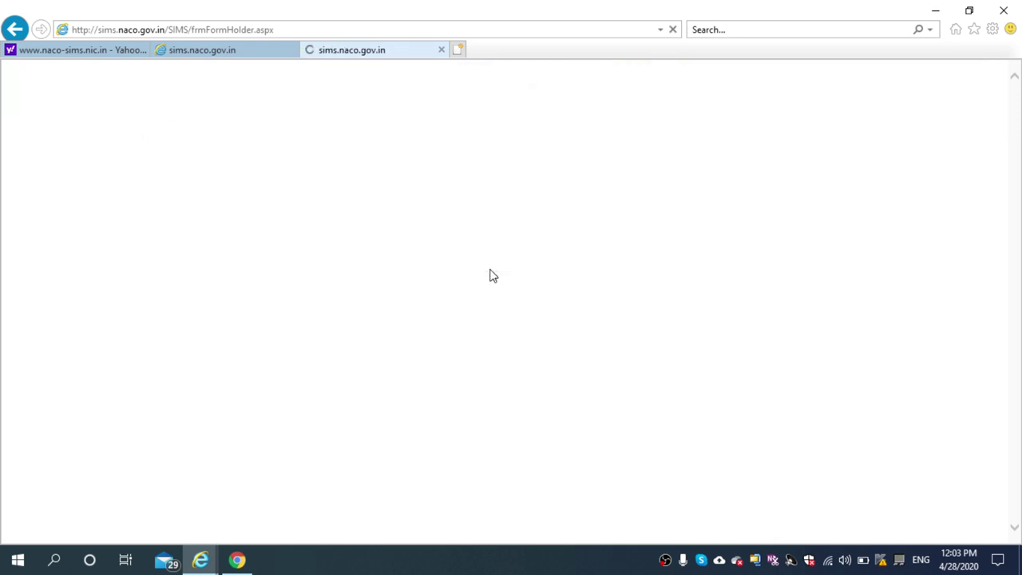
left_click(494, 278)
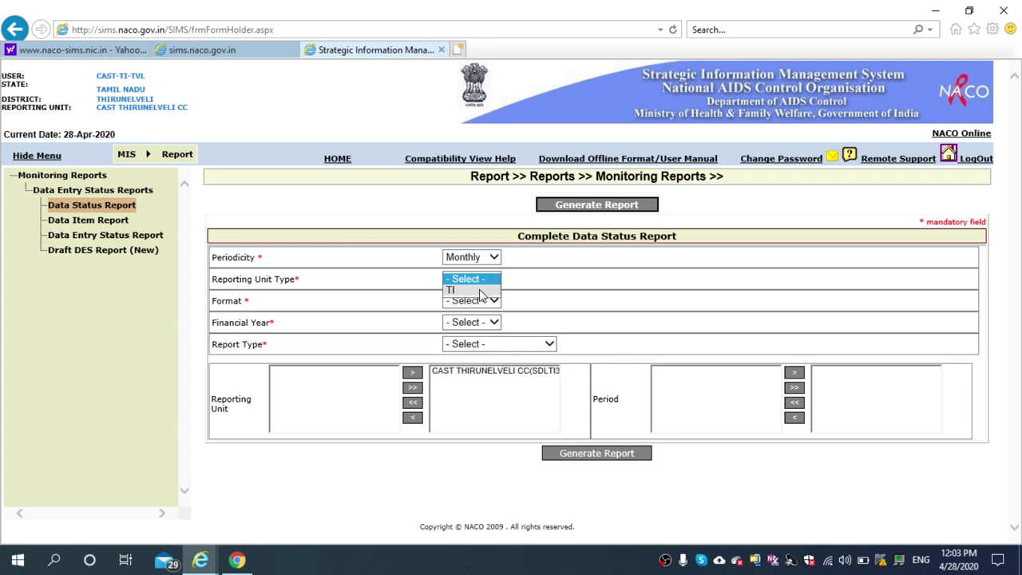
left_click(479, 292)
left_click(571, 300)
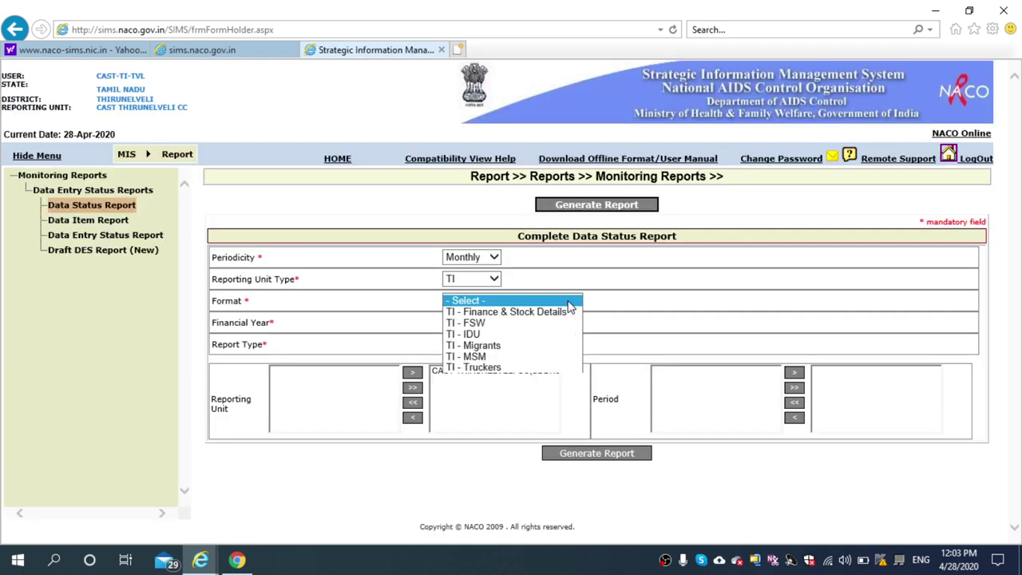
left_click(550, 324)
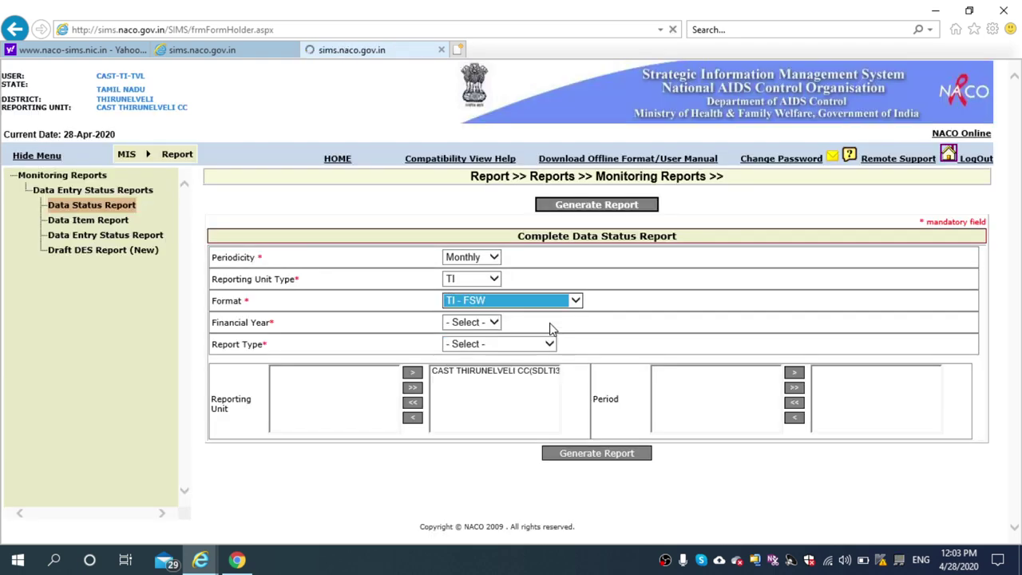
Step: Choose 2019-2020, Across Reporting Unit, add every month from APR onward, and generate the report
left_click(502, 322)
left_click(495, 292)
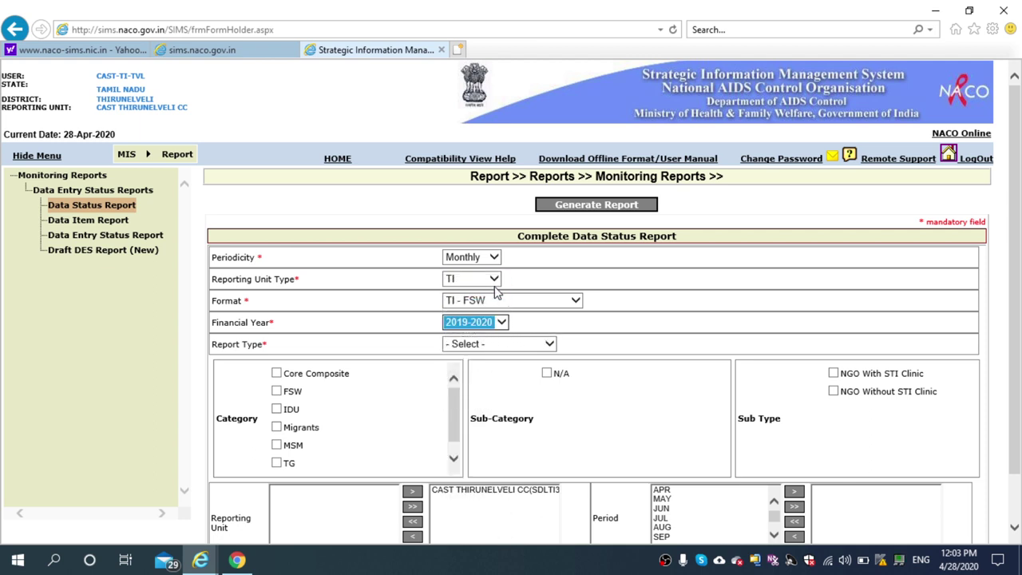
left_click(558, 343)
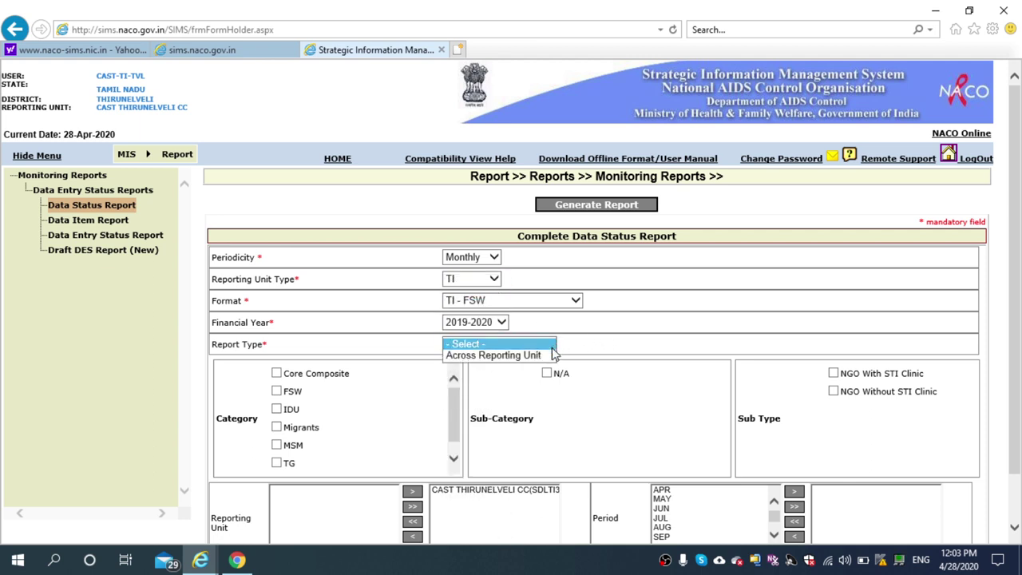
left_click(547, 356)
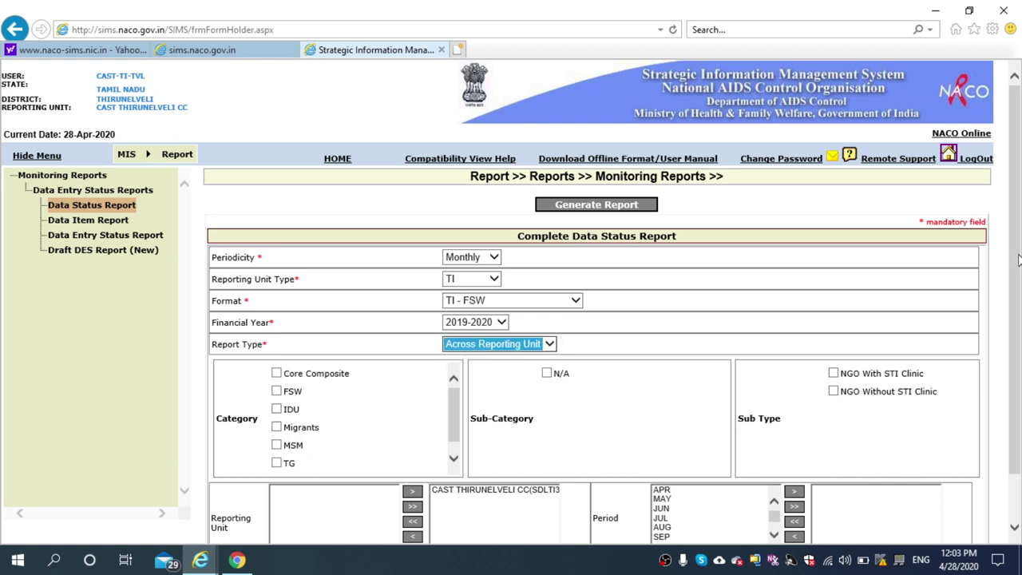
left_click_drag(1018, 259, 1018, 305)
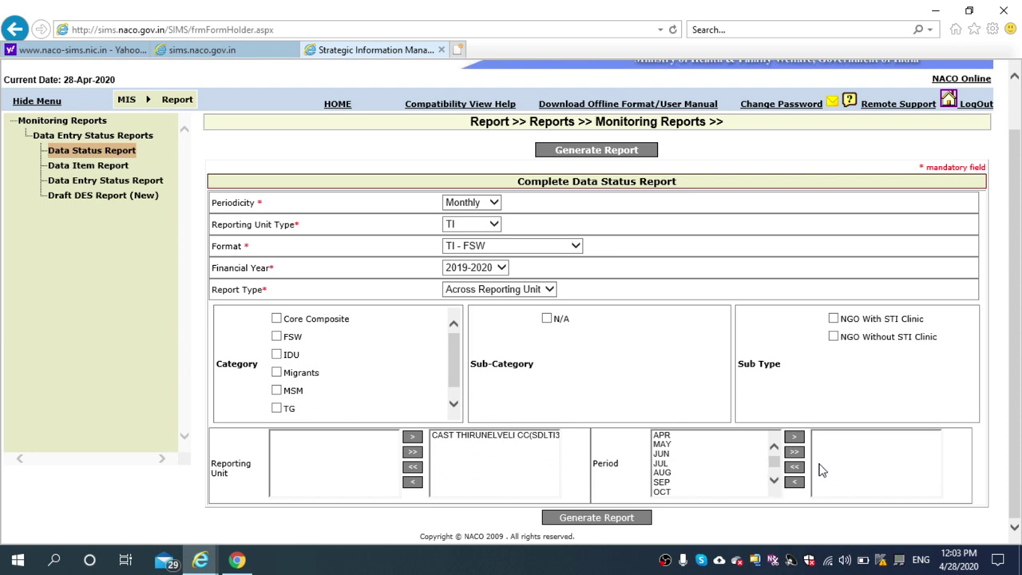
left_click(707, 436)
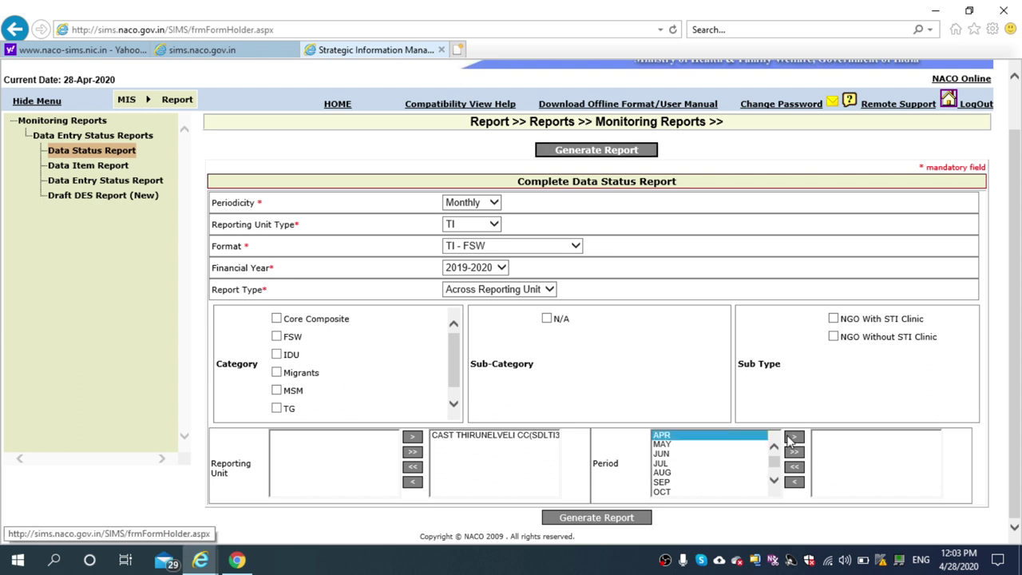
left_click(793, 437)
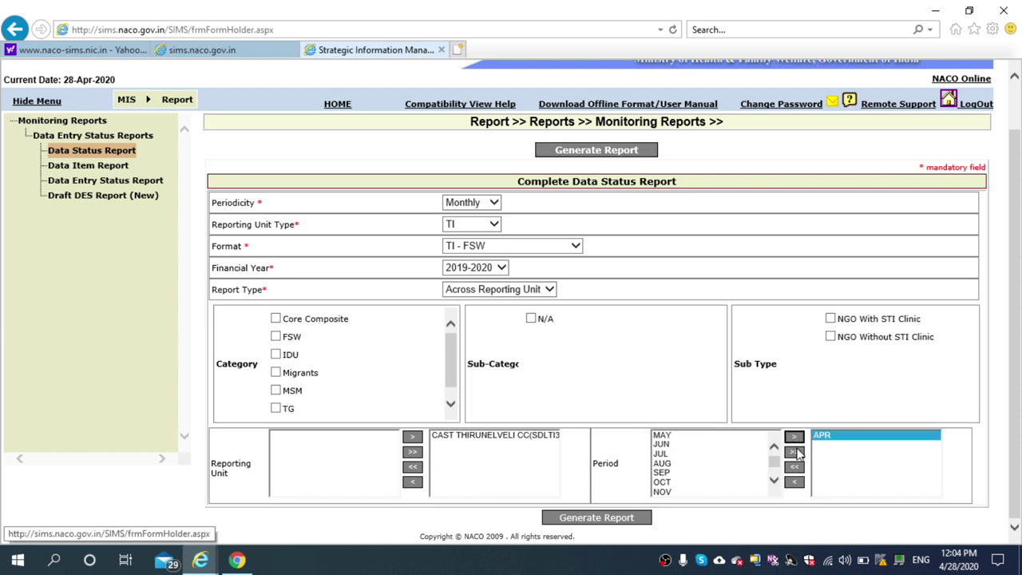
left_click(796, 452)
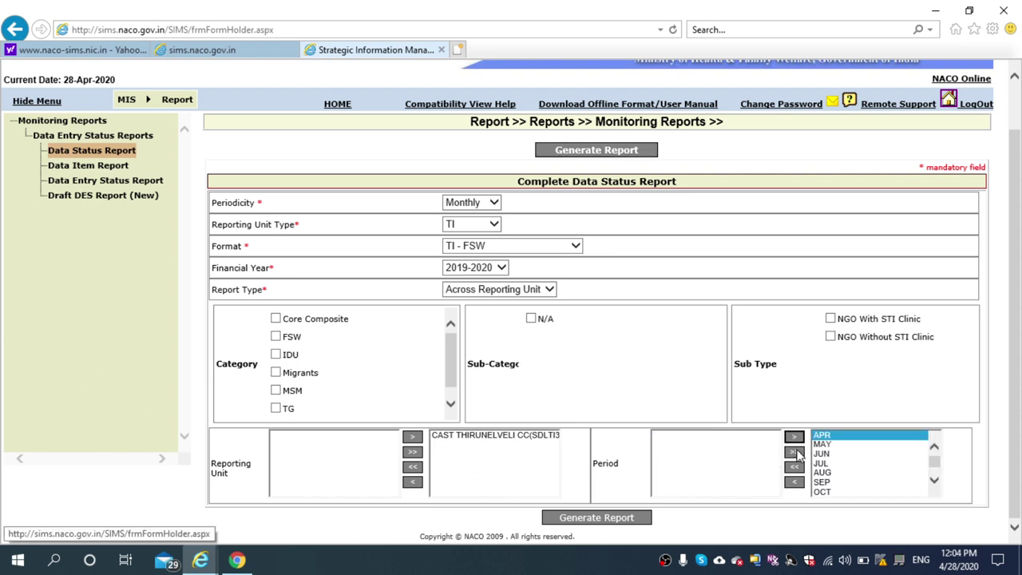
left_click(595, 525)
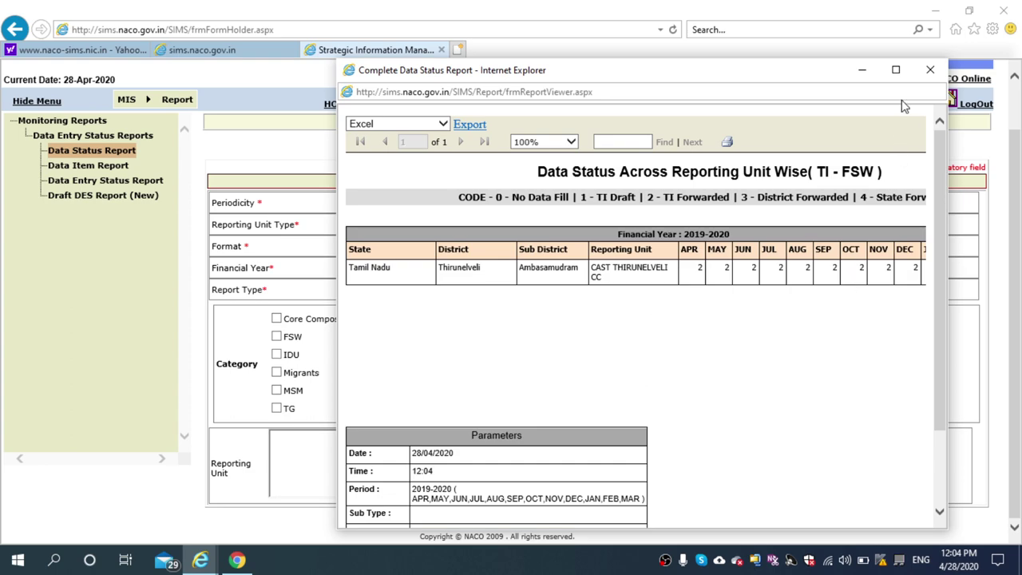
Step: Maximize the TI - FSW data status report, check code 2 for every month, then close it
left_click(896, 72)
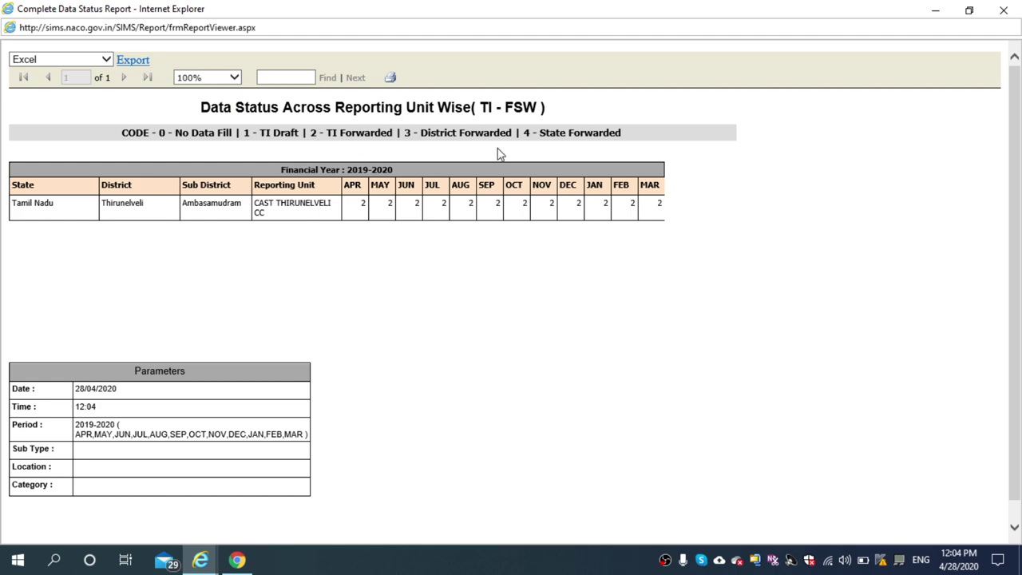
left_click(1004, 10)
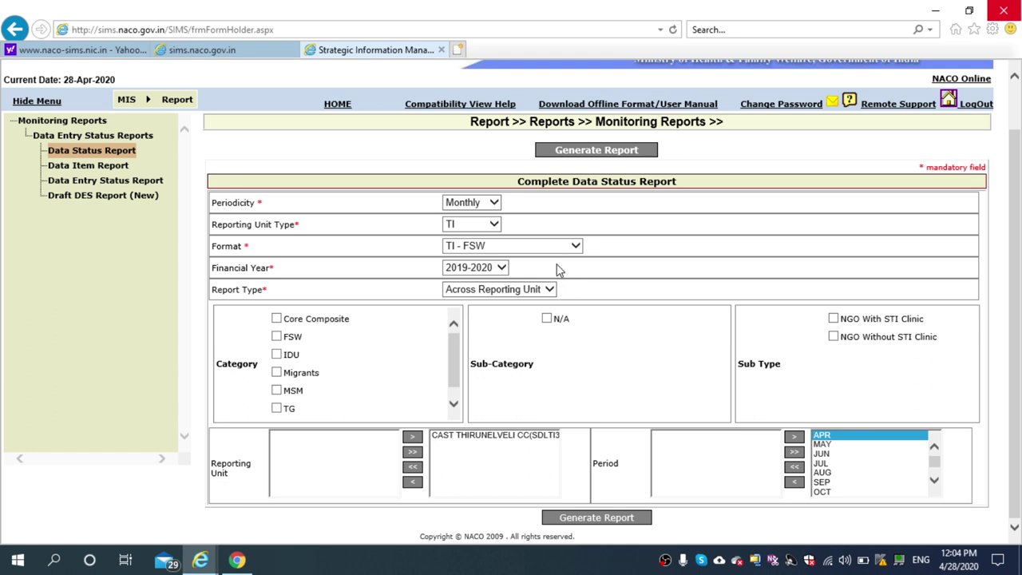
Step: Open the Data Item Report form and set Monthly periodicity, TI unit type and TI - FSW format
left_click(87, 165)
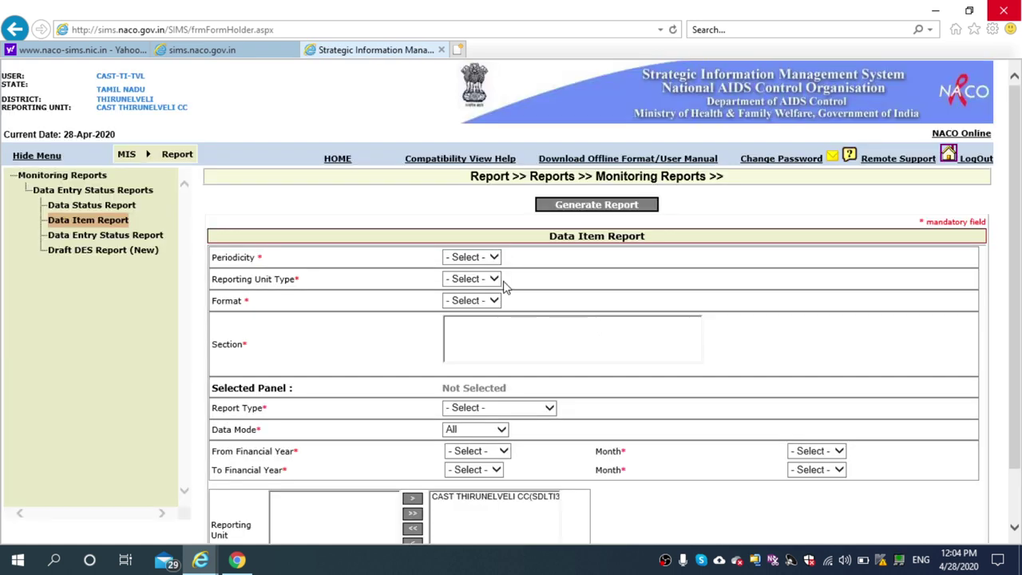
left_click(494, 257)
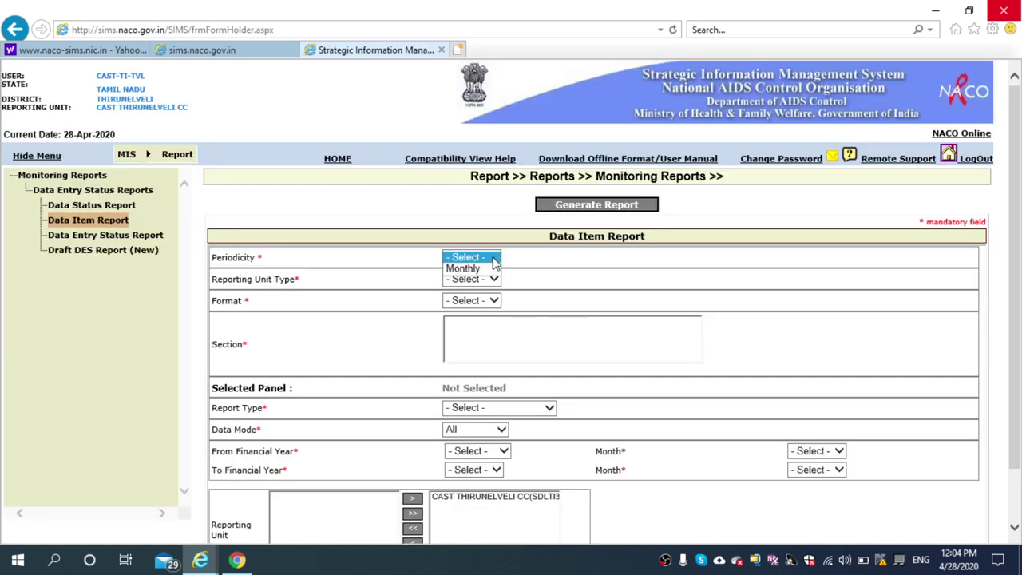
left_click(489, 272)
left_click(489, 280)
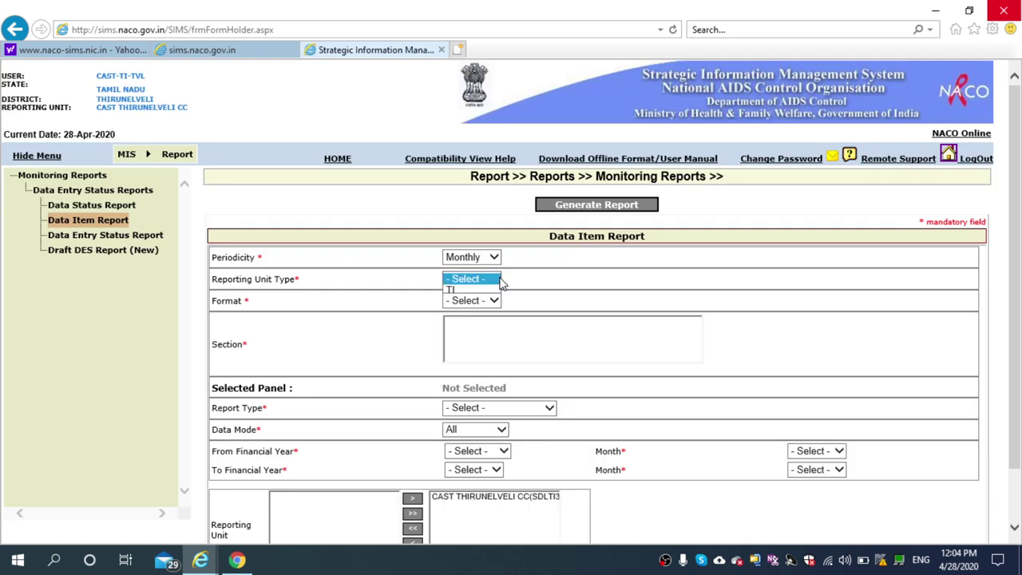
left_click(490, 294)
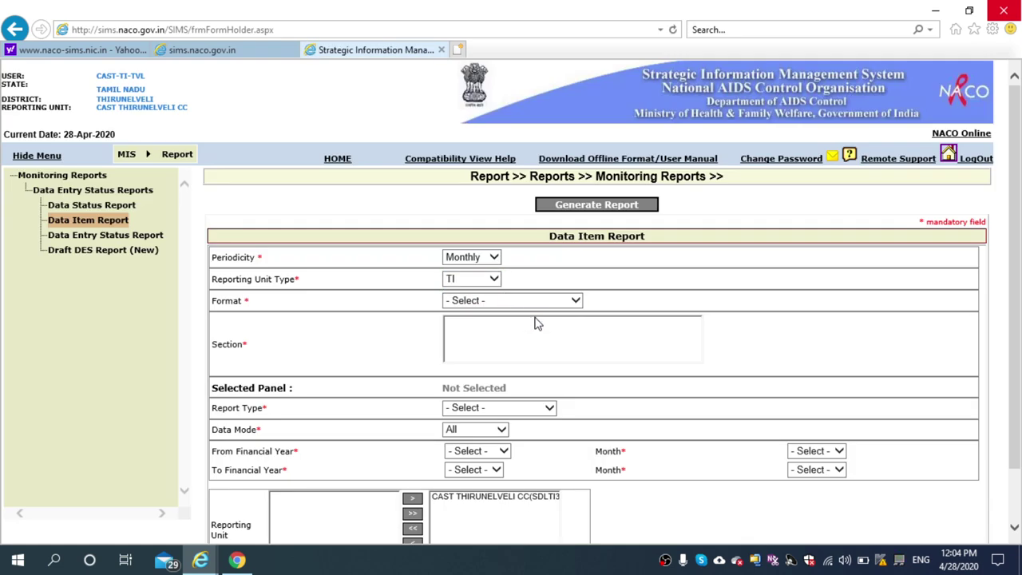
left_click(546, 301)
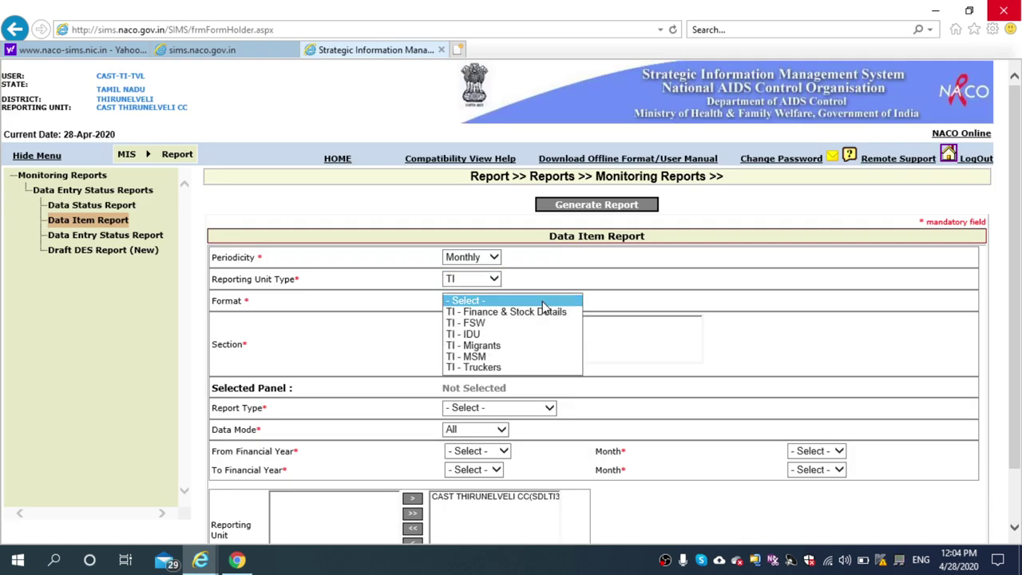
left_click(525, 324)
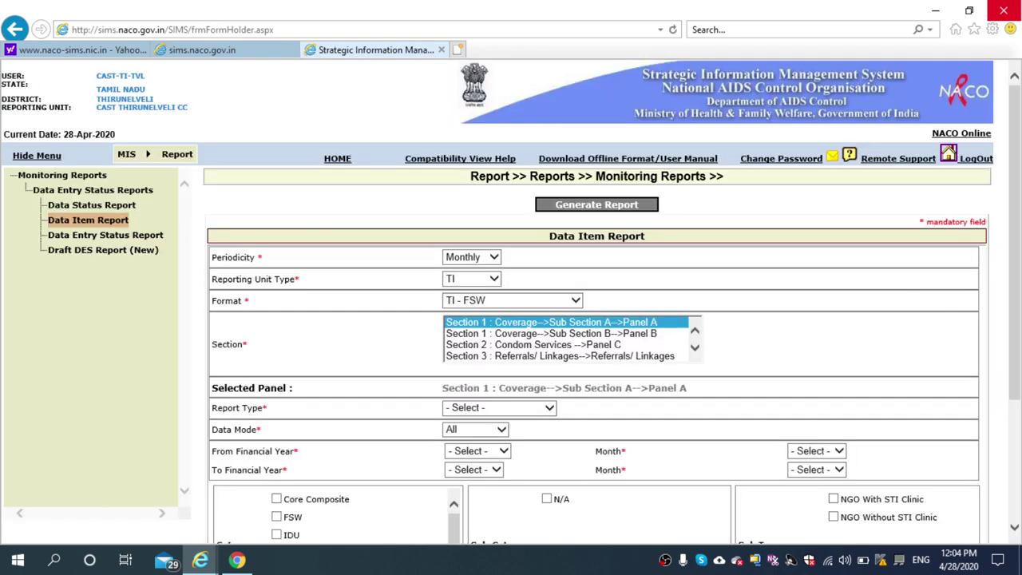
Step: Select Section 1 Coverage Sub Section A Panel A with Across Reporting Unit report type
scroll(551, 231, "down", 1)
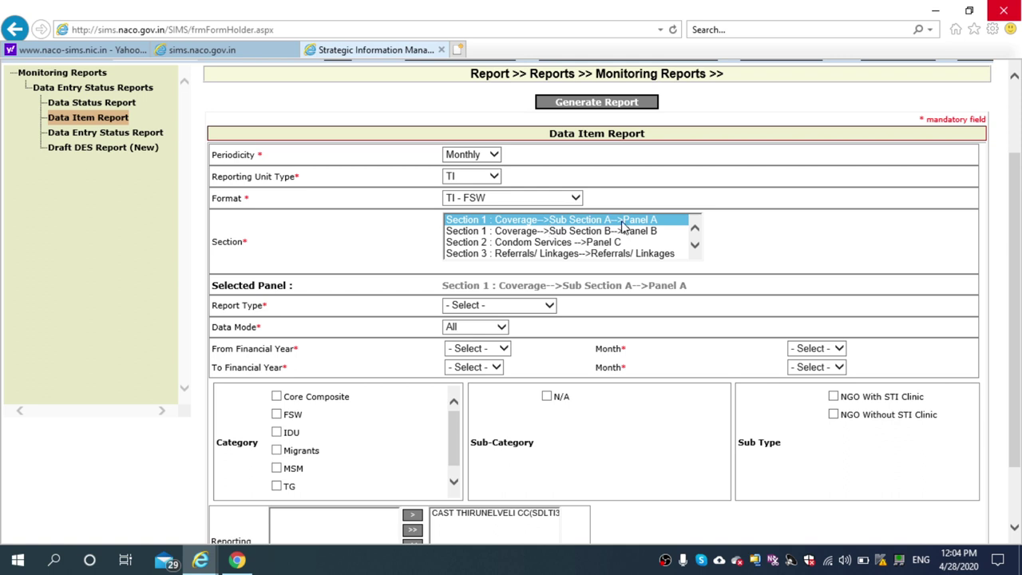
left_click(695, 247)
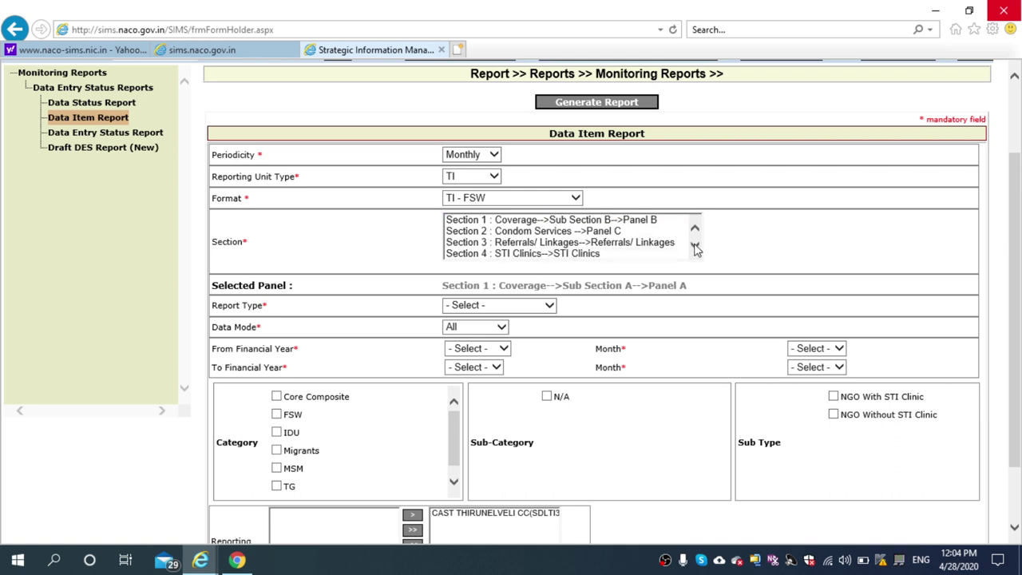
left_click(694, 247)
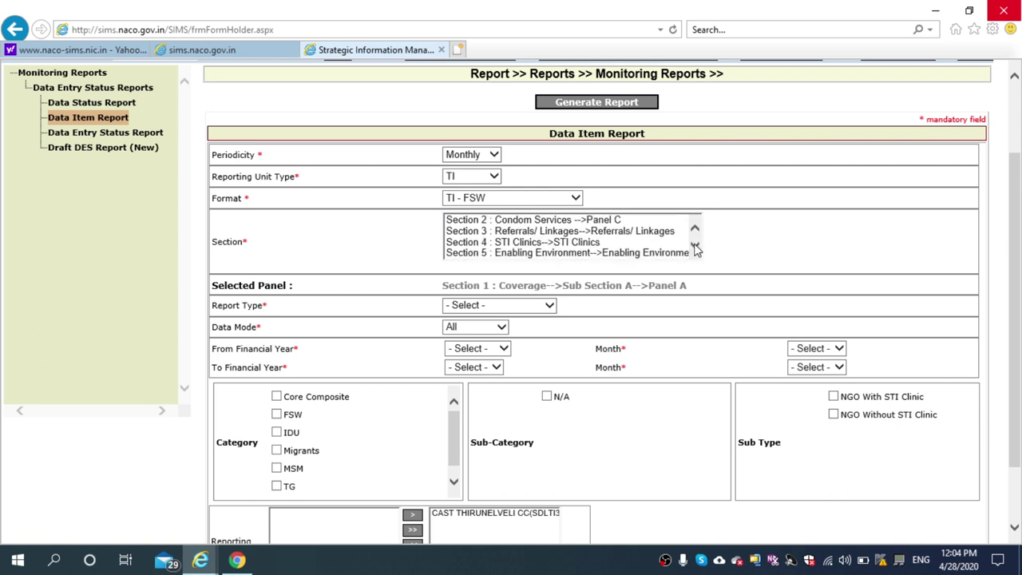
left_click(695, 246)
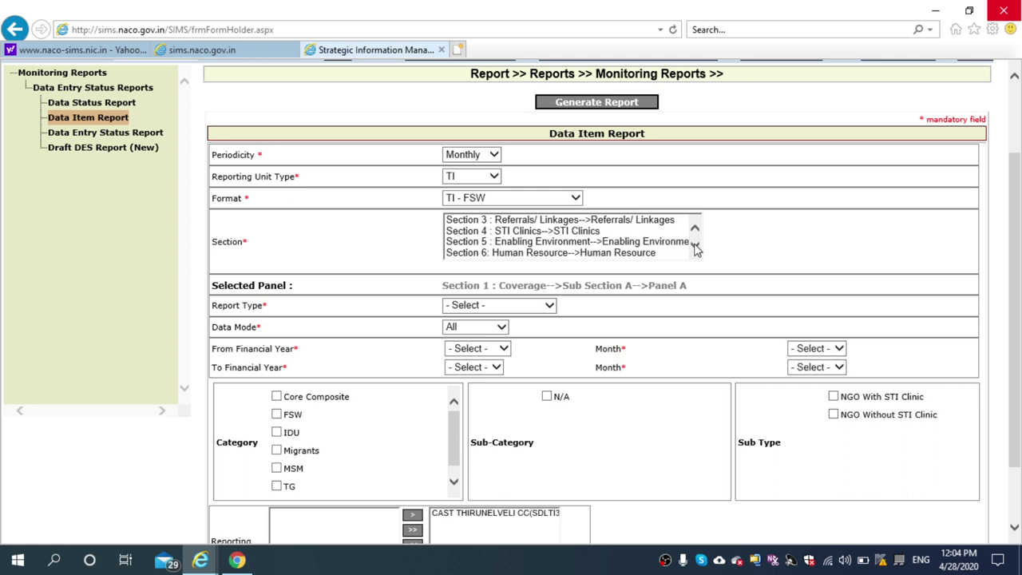
left_click(696, 231)
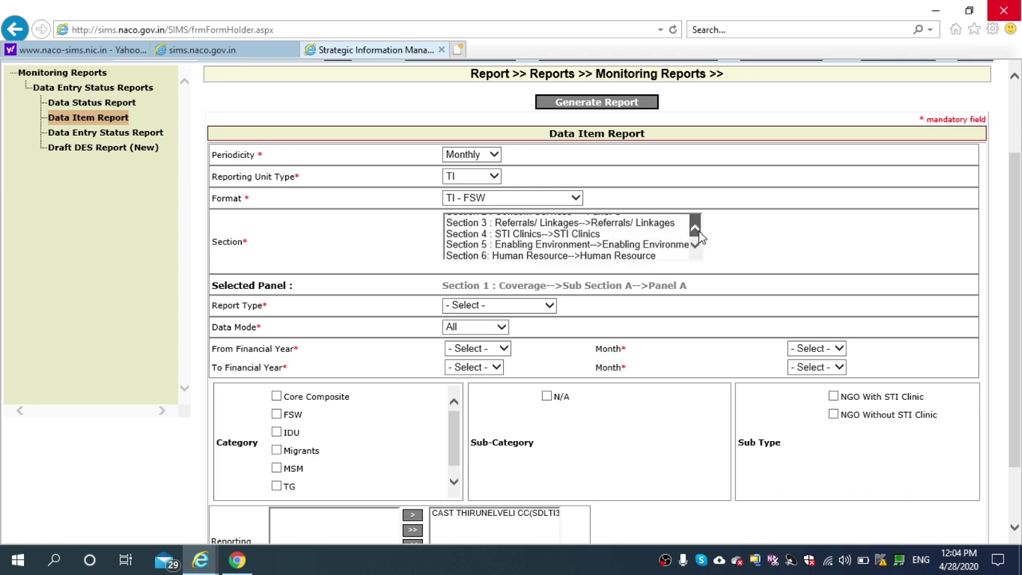
left_click_drag(699, 234, 696, 223)
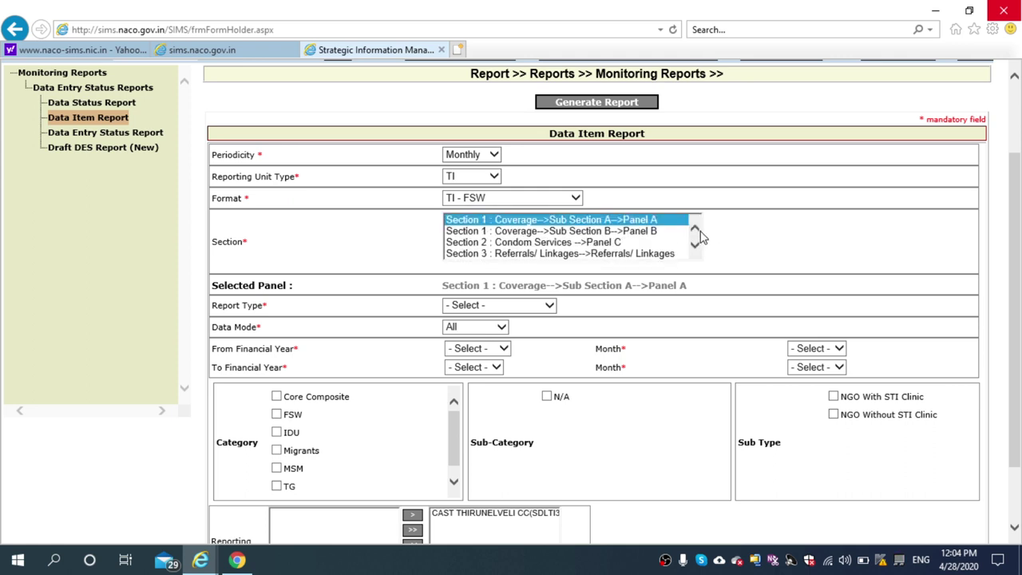
left_click(600, 221)
left_click(550, 307)
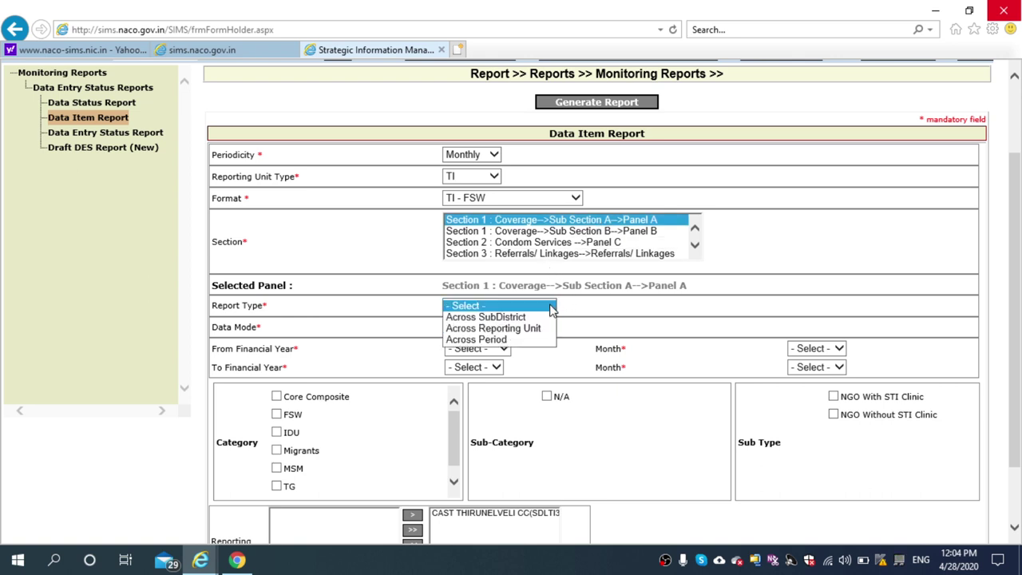
left_click(534, 330)
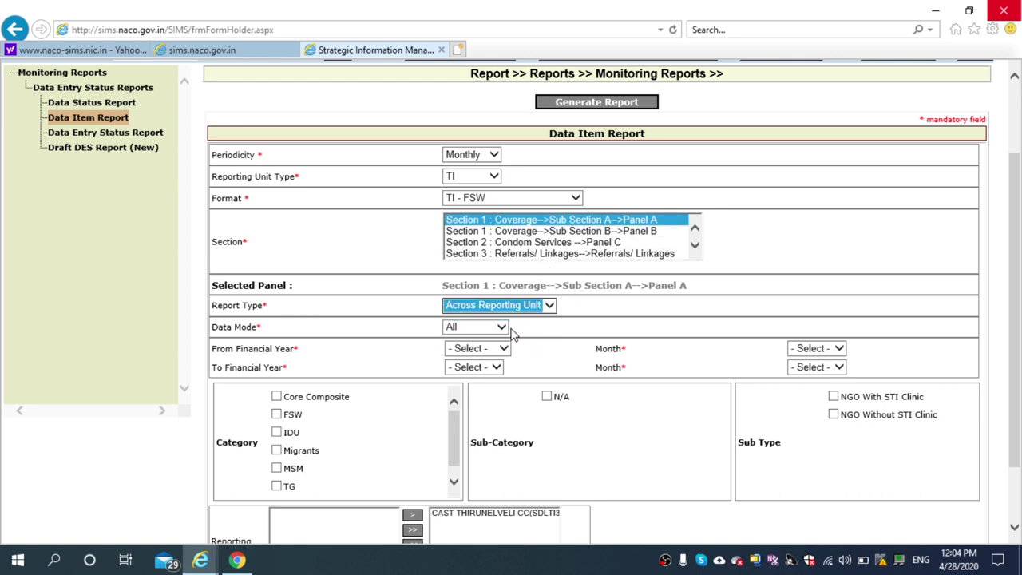
Step: Set the period from 2019-2020 APR to 2019-2020 MAR and generate the report
left_click(505, 353)
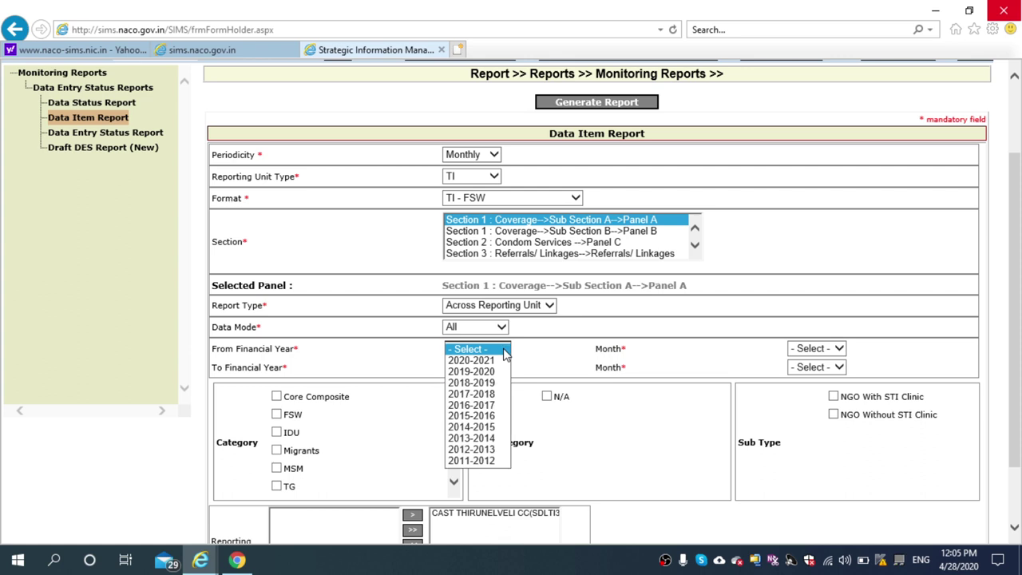
left_click(496, 380)
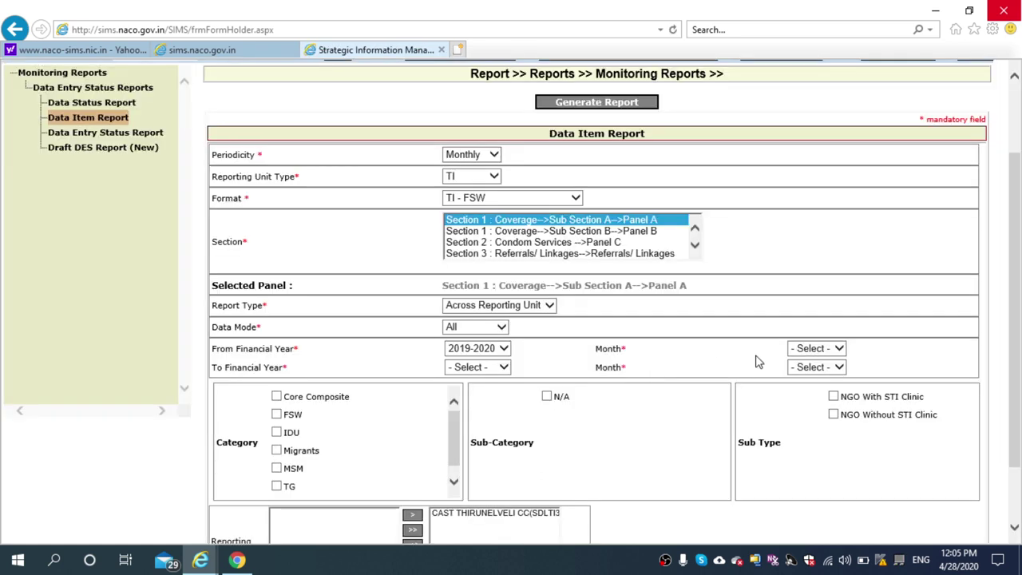
left_click(839, 348)
left_click(832, 364)
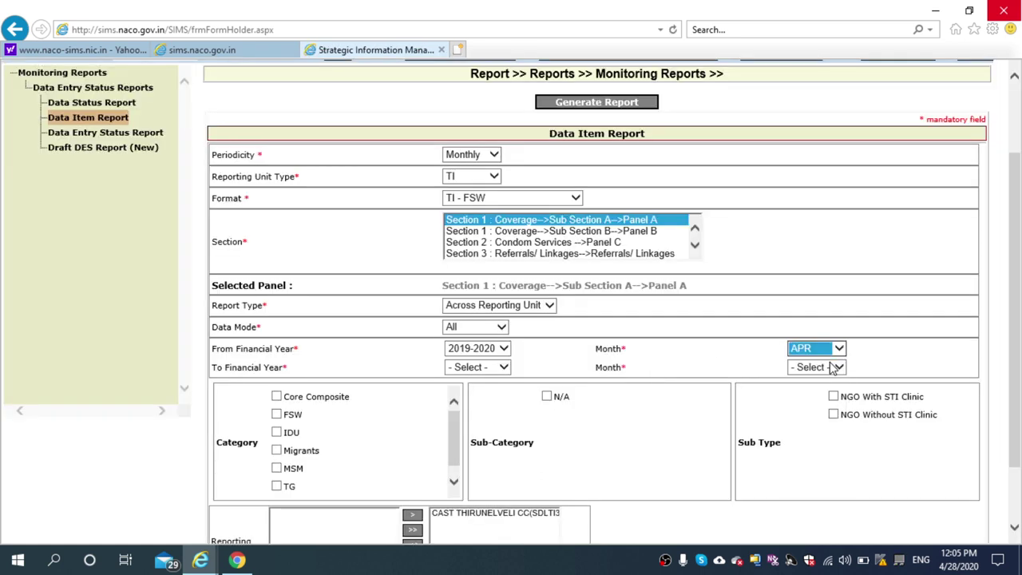
left_click(504, 367)
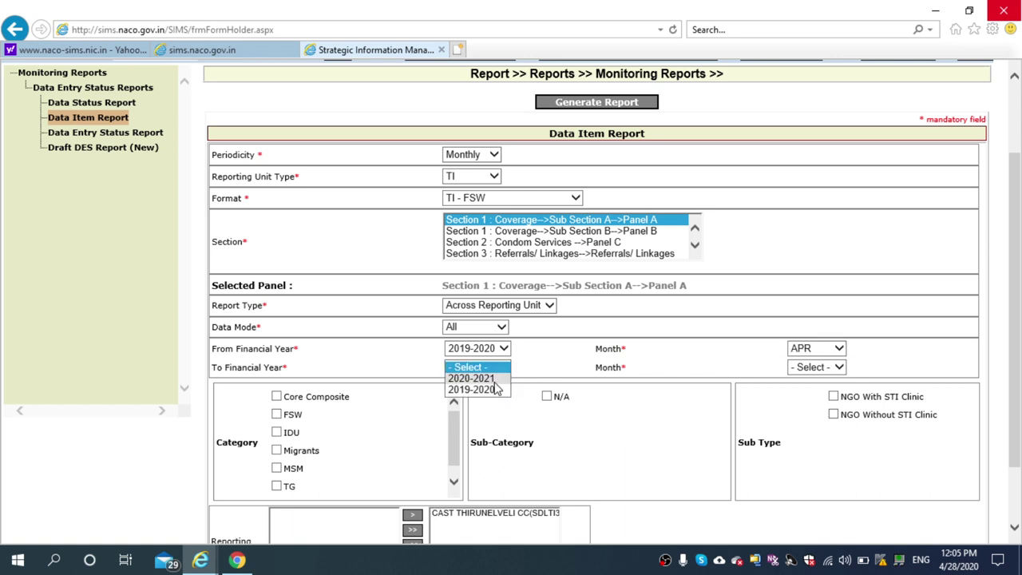
left_click(495, 390)
left_click(839, 367)
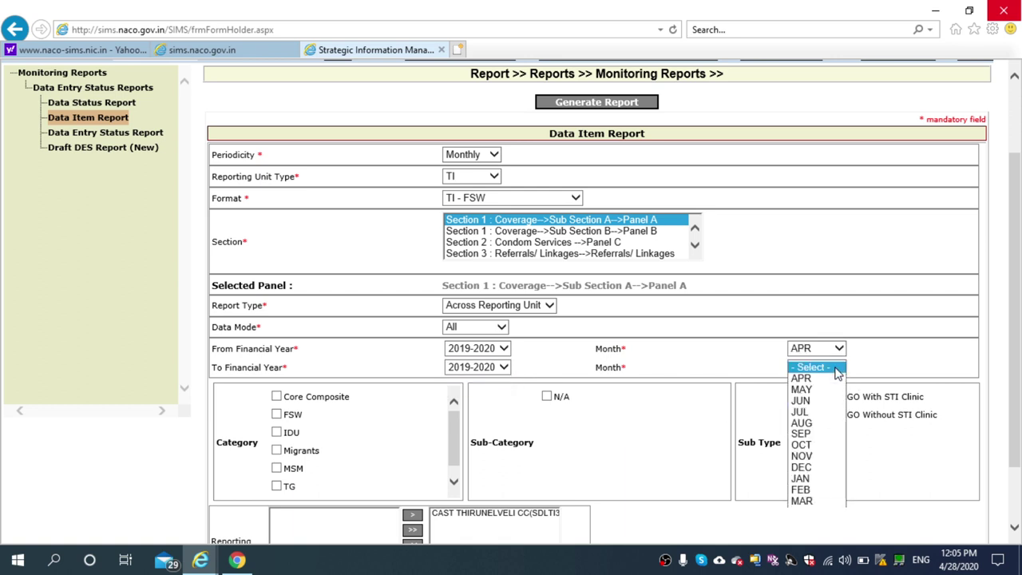
left_click(808, 504)
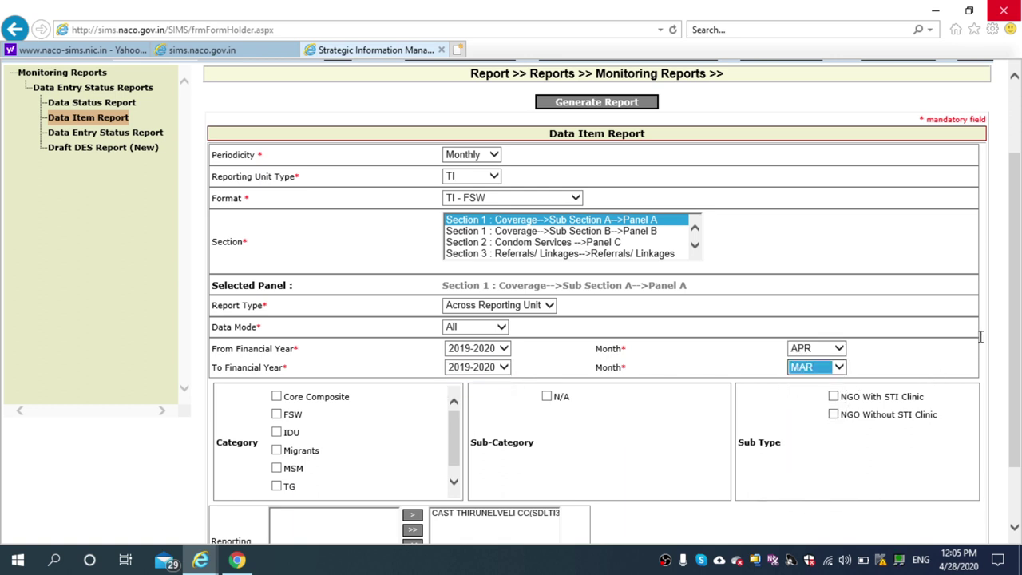
scroll(1016, 328, "down", 2)
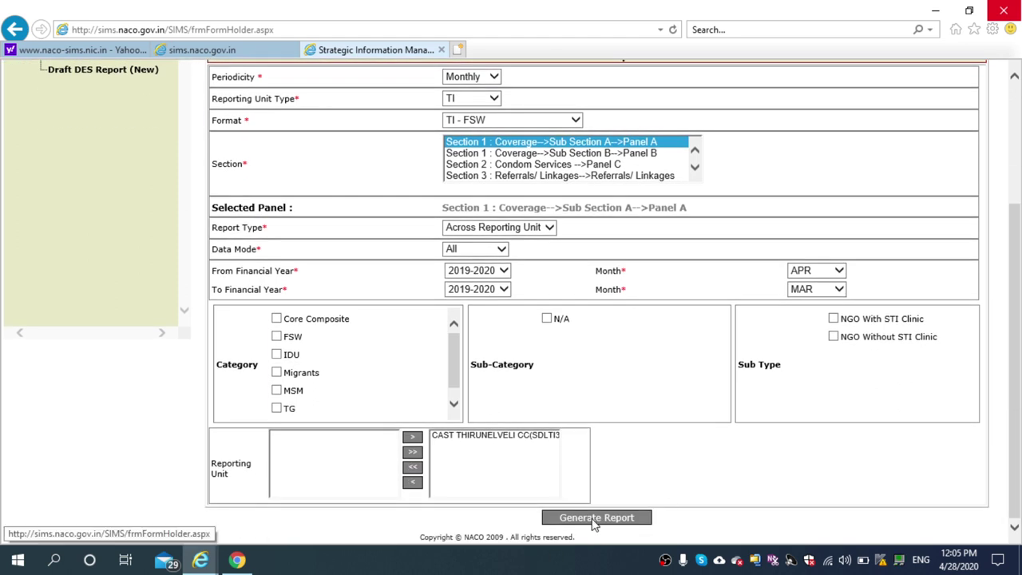
left_click(591, 518)
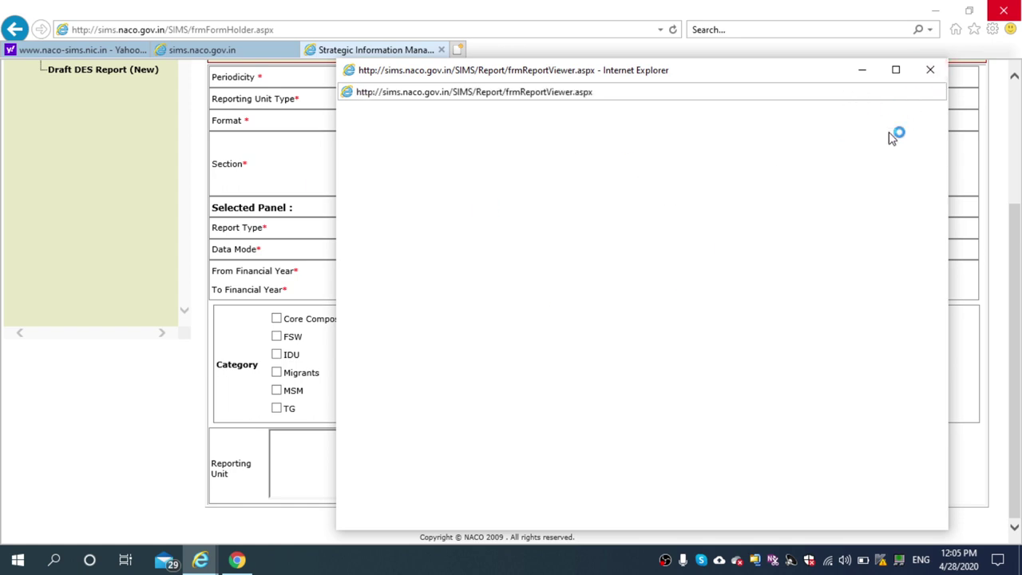
Step: Minimize the blank popup and bring the Data Item Report window up full-screen
left_click(862, 71)
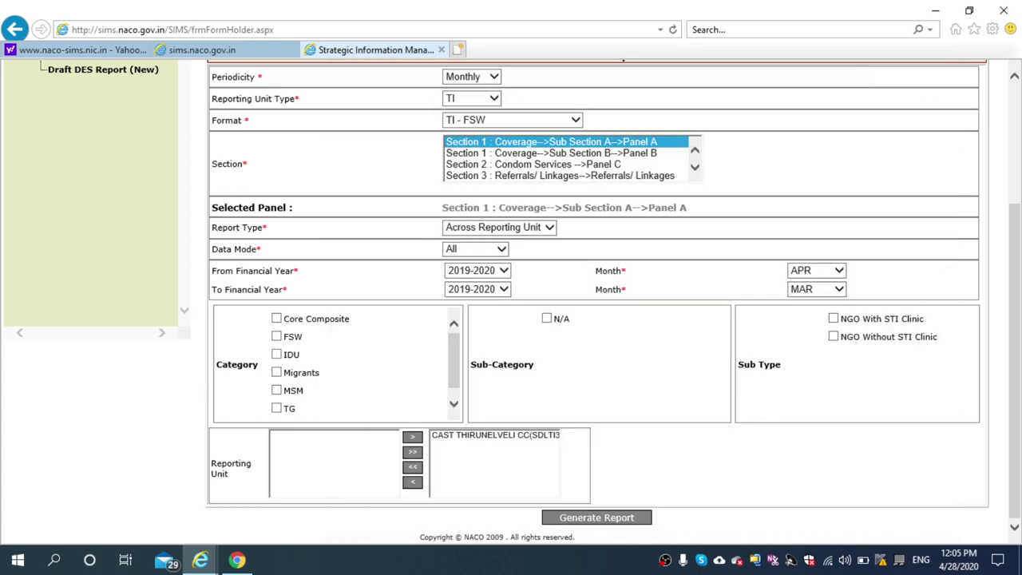
scroll(1018, 266, "up", 3)
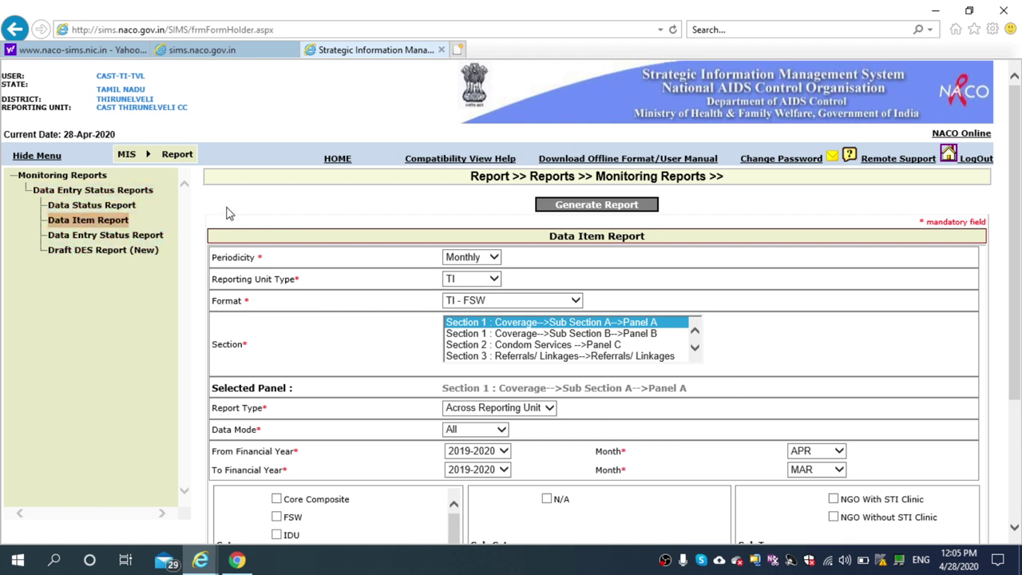
scroll(1018, 264, "down", 3)
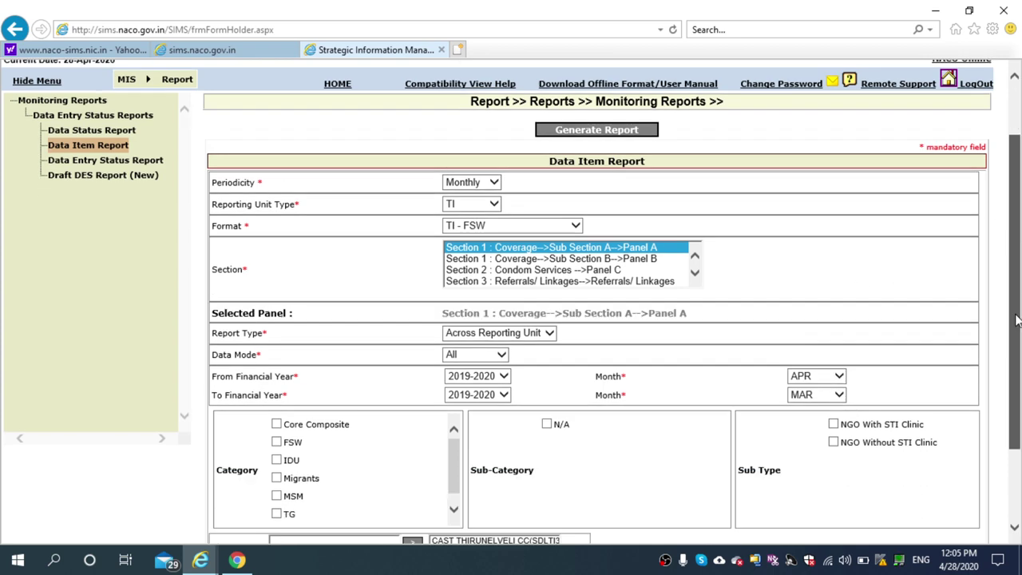
mouse_move(200, 564)
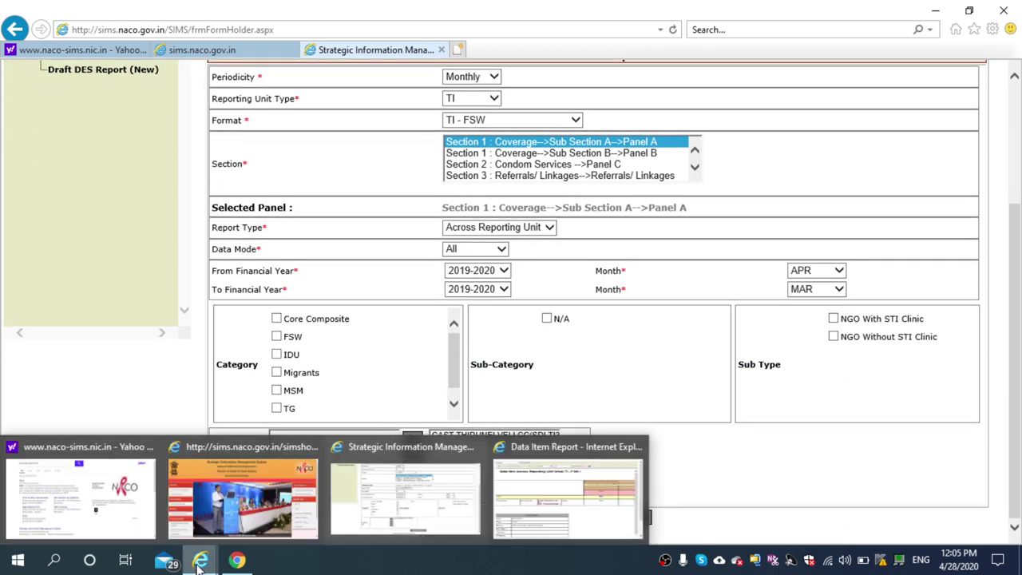
mouse_move(556, 488)
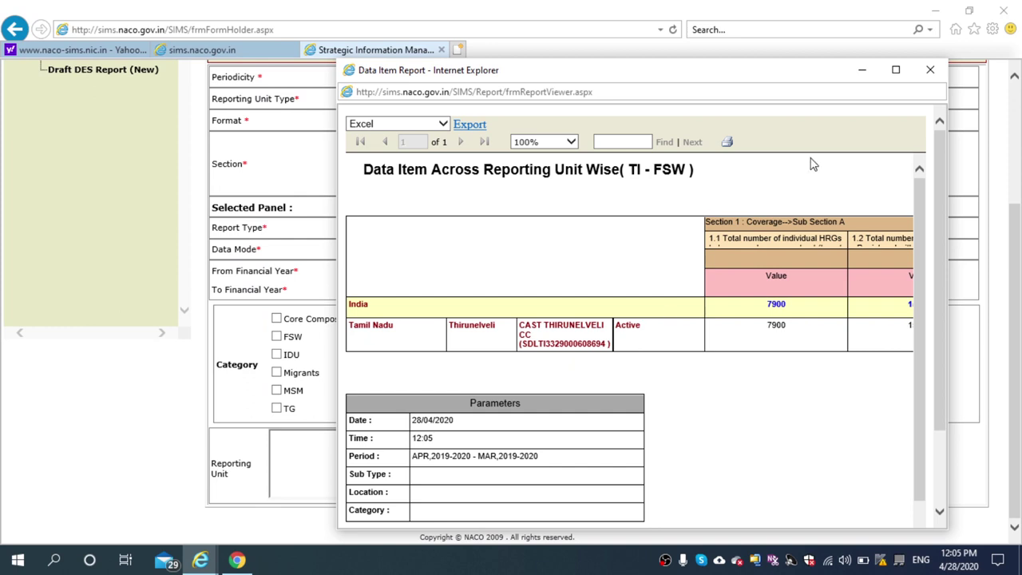
left_click(896, 70)
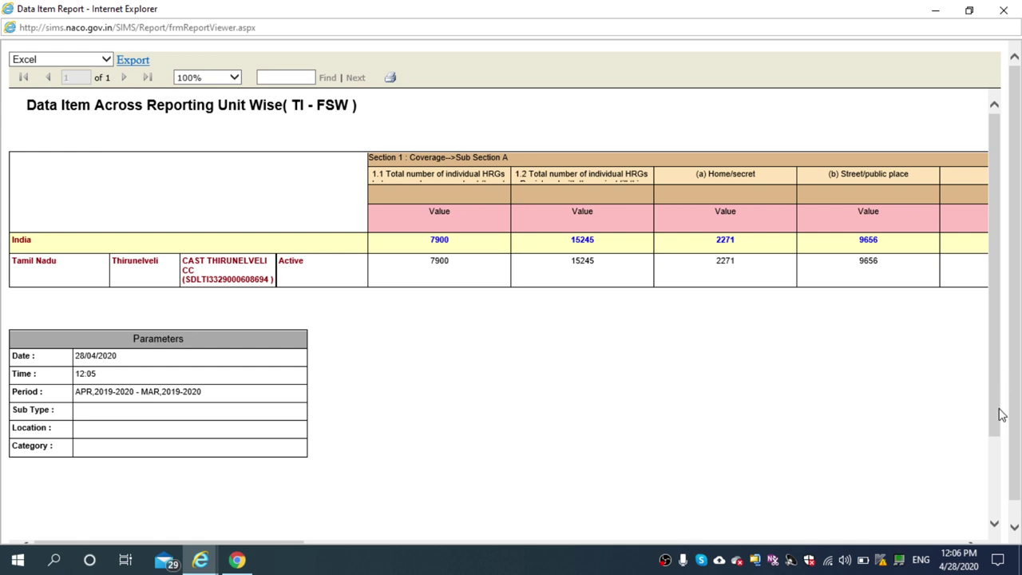
Step: Scroll through the report to review India totals 7900 and 15245 and the Parameters table
left_click_drag(997, 410, 997, 470)
scroll(1019, 442, "down", 1)
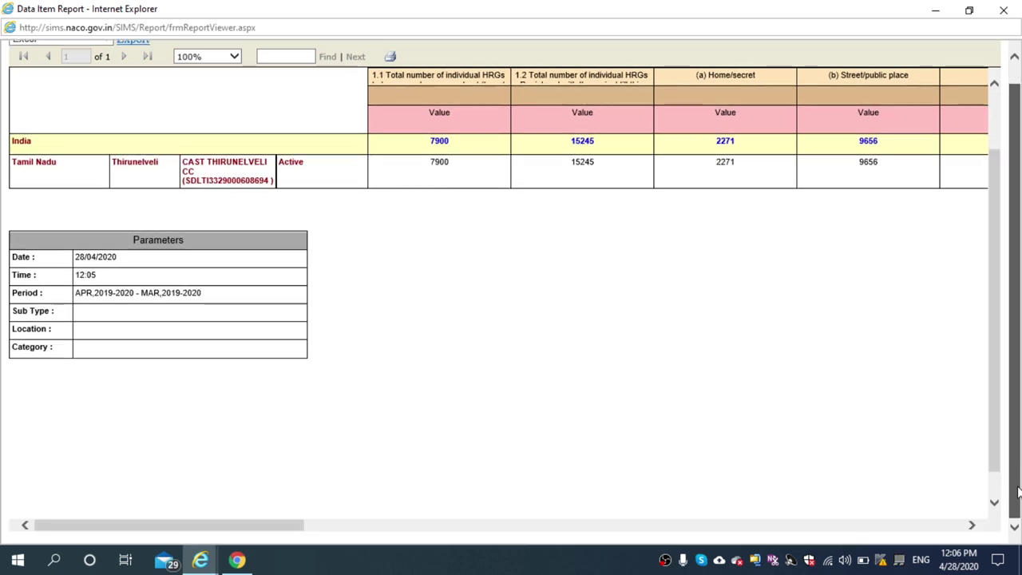
left_click_drag(247, 527, 239, 556)
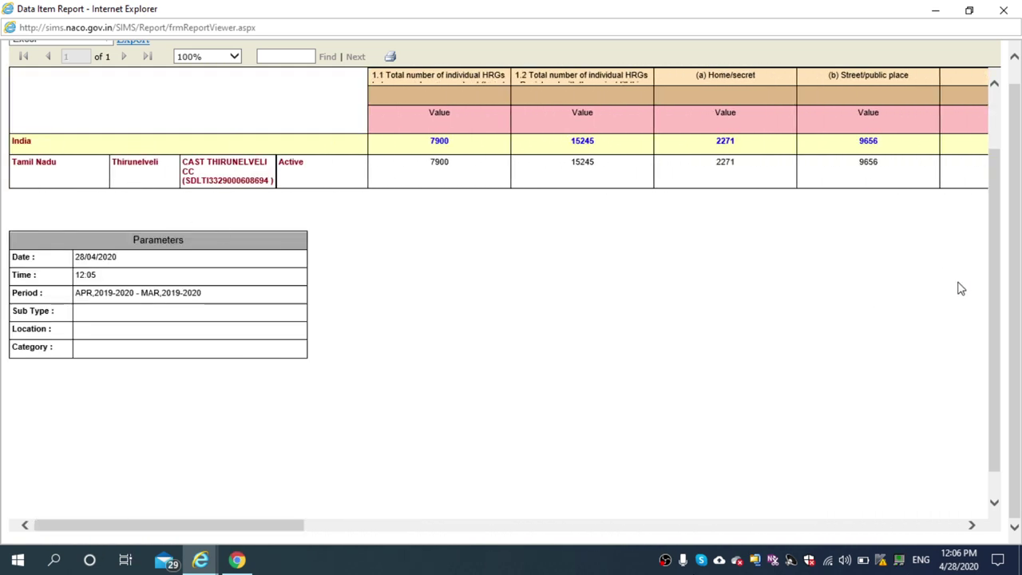
left_click_drag(994, 323, 995, 283)
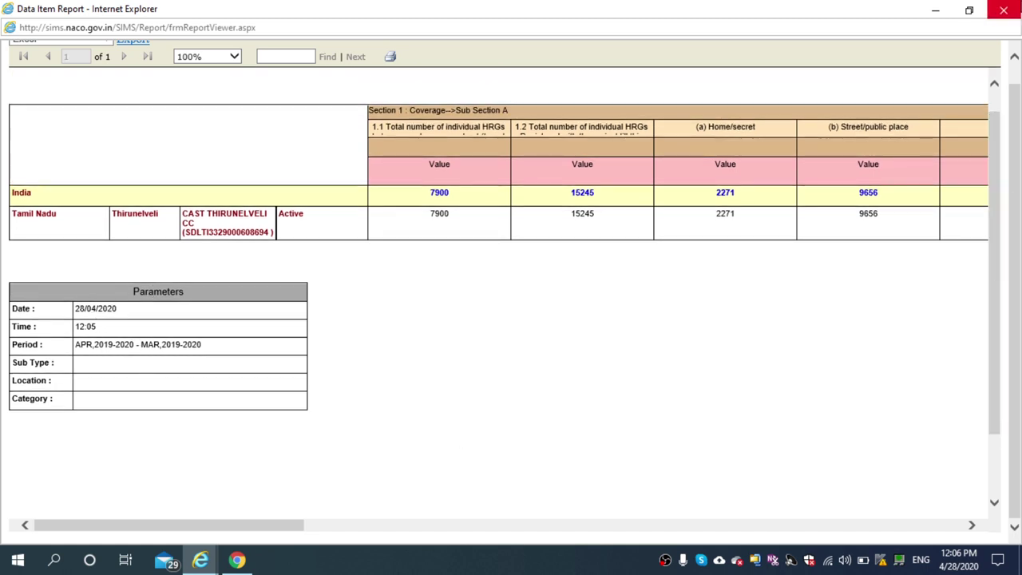
Step: Close the report window and go to MIS > Targetted Intervention > Female Sex Worker - Monthly
left_click(1005, 10)
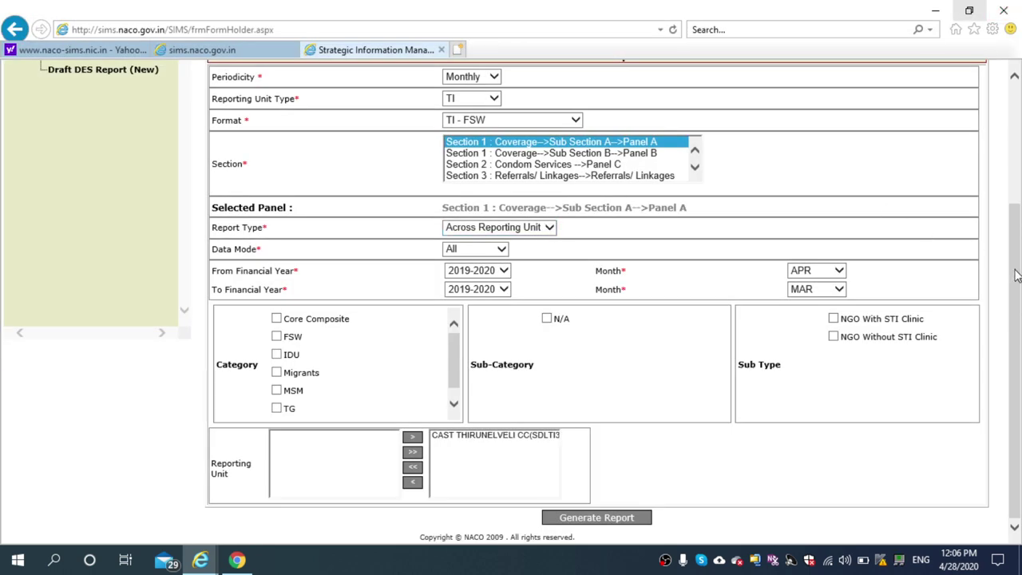
left_click_drag(1016, 275, 1019, 152)
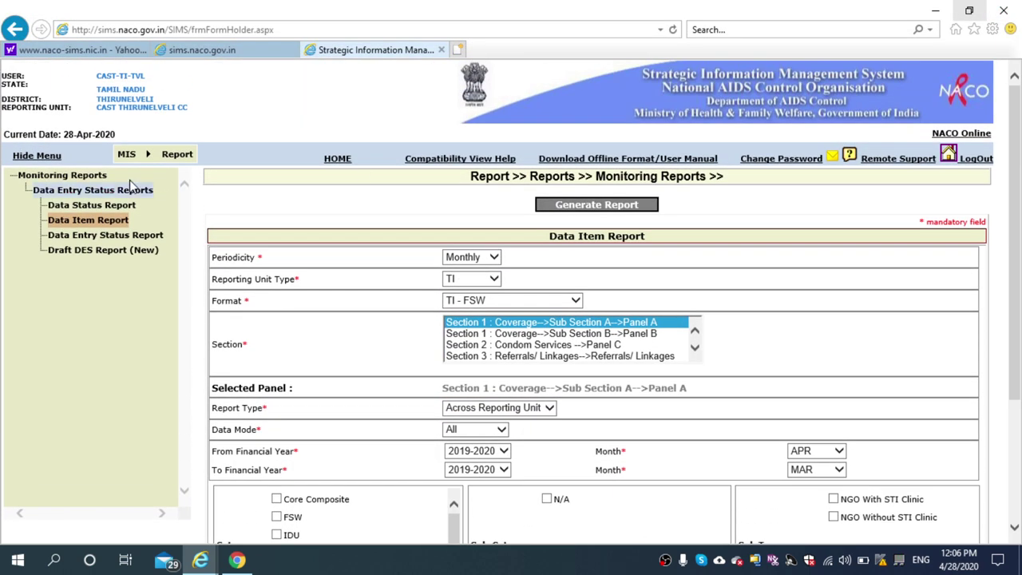
mouse_move(124, 159)
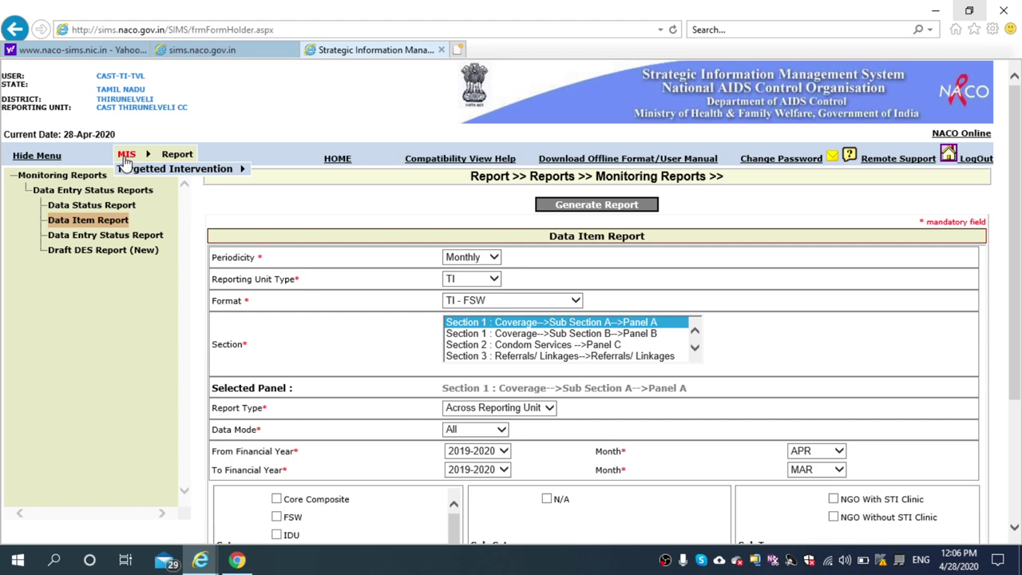
left_click(125, 160)
mouse_move(126, 160)
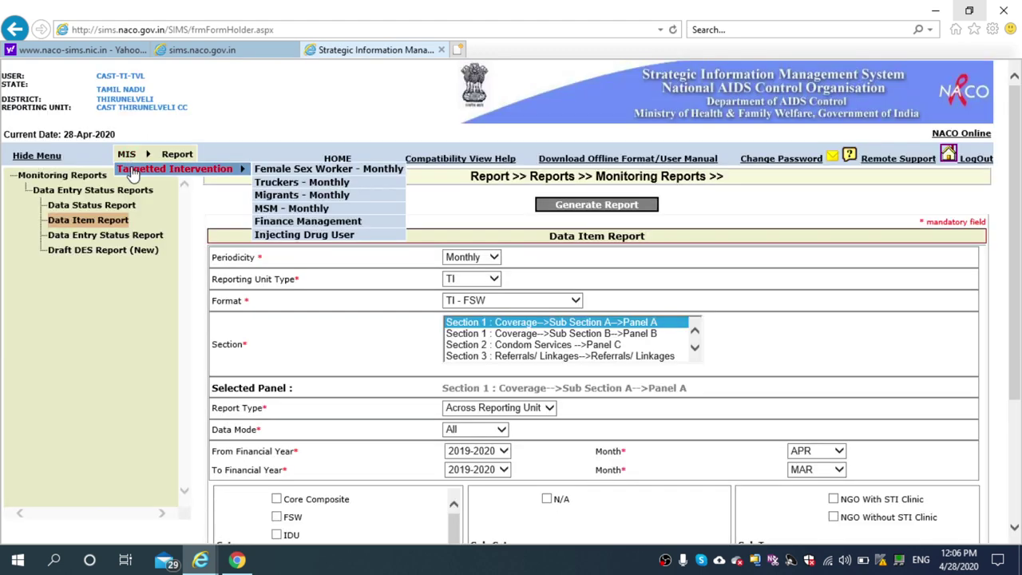
left_click(296, 170)
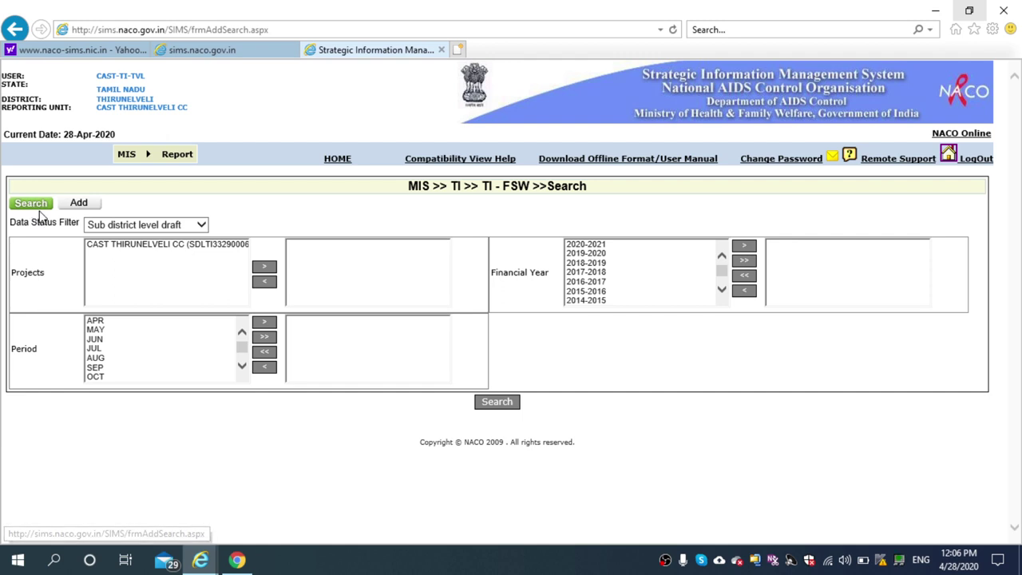
Step: Search Sub district level draft records for CAST THIRUNELVELI CC, 2019-2020, all months
left_click(198, 227)
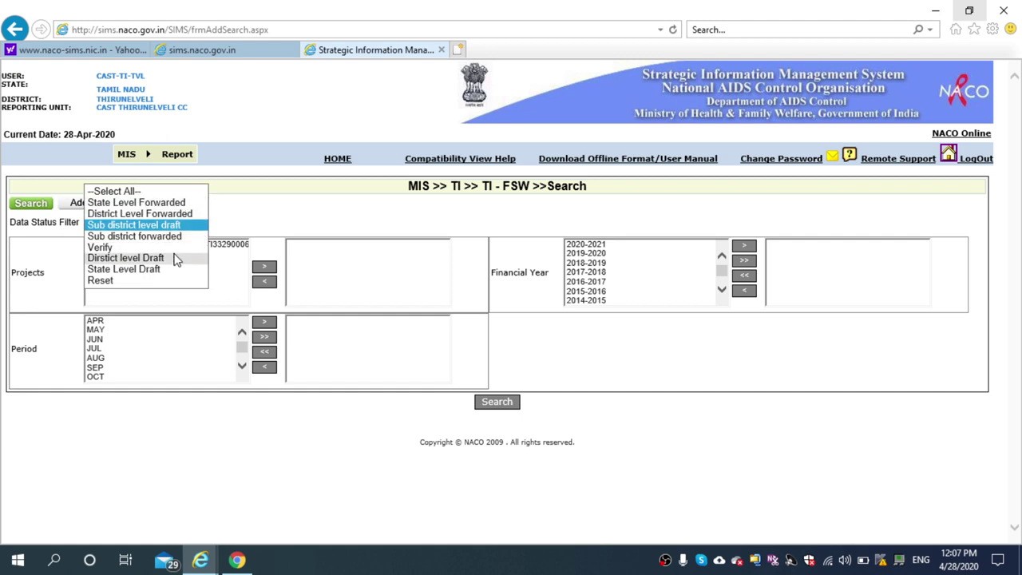
left_click(163, 225)
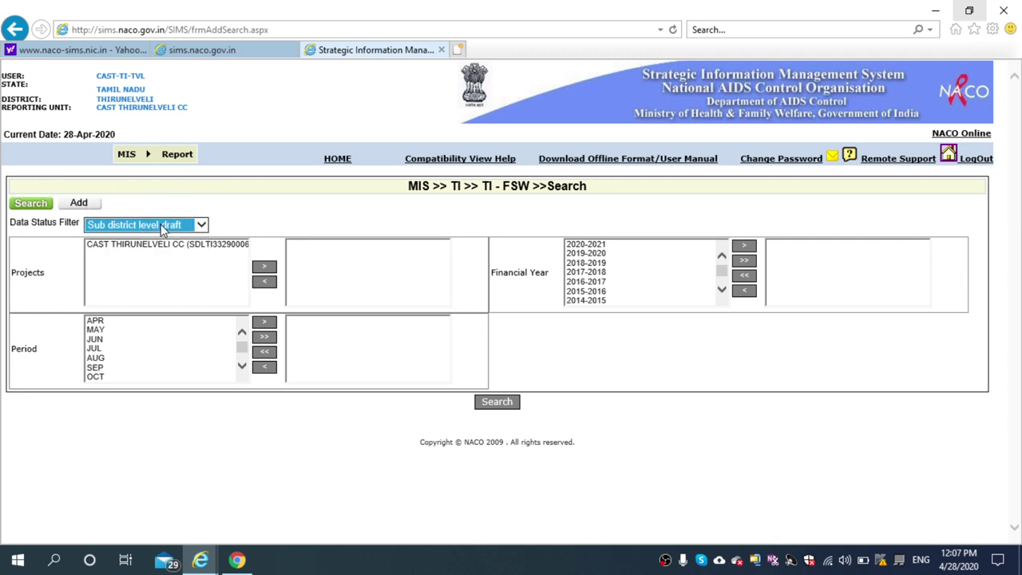
left_click(177, 245)
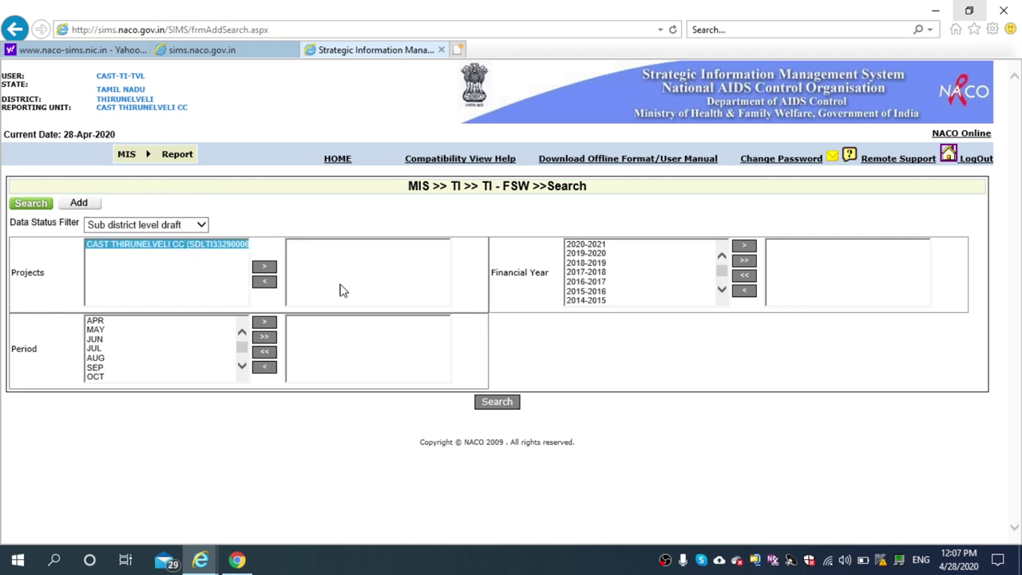
left_click(270, 272)
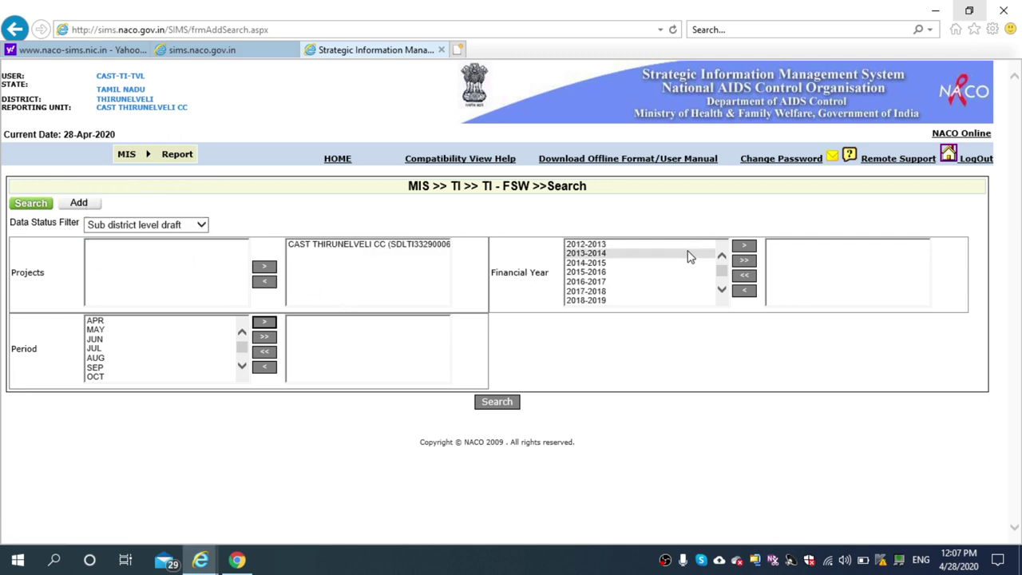
left_click_drag(721, 277, 721, 285)
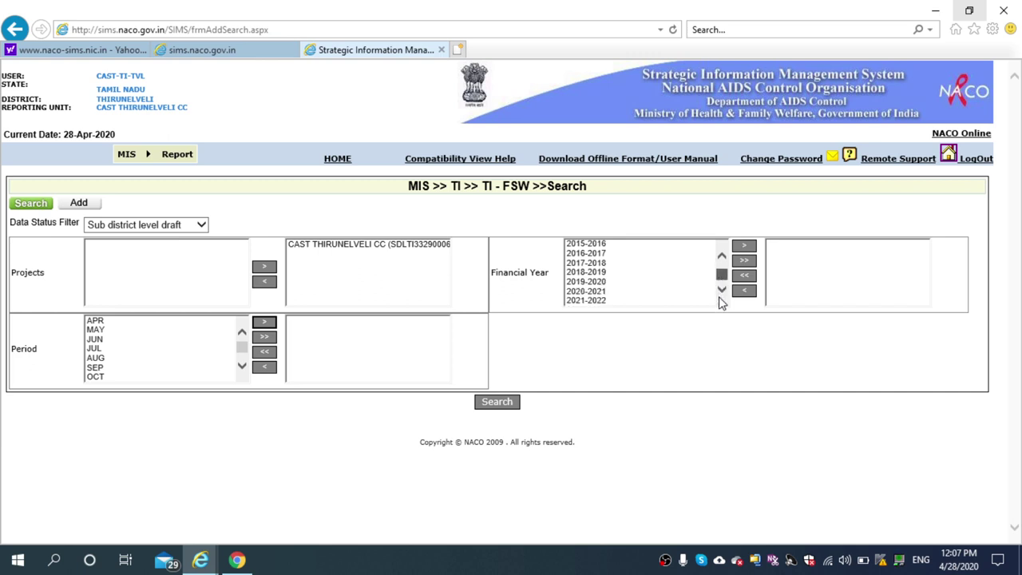
left_click(595, 282)
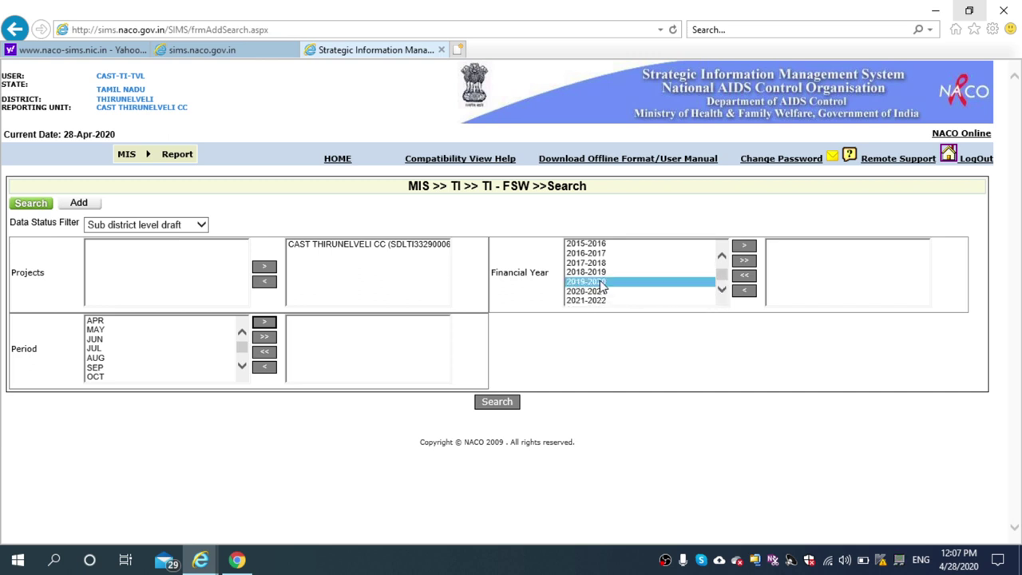
left_click(743, 245)
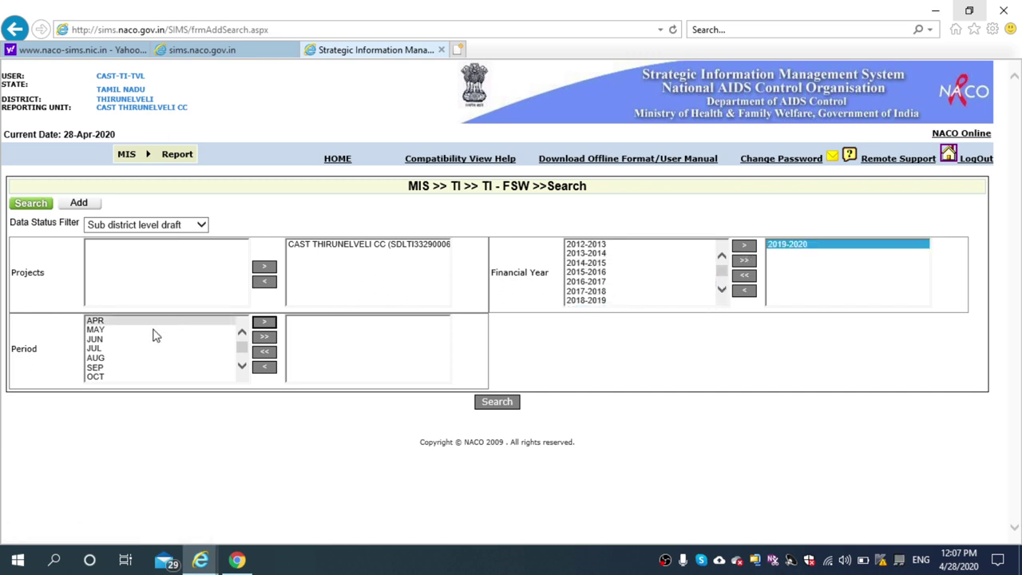
left_click(264, 339)
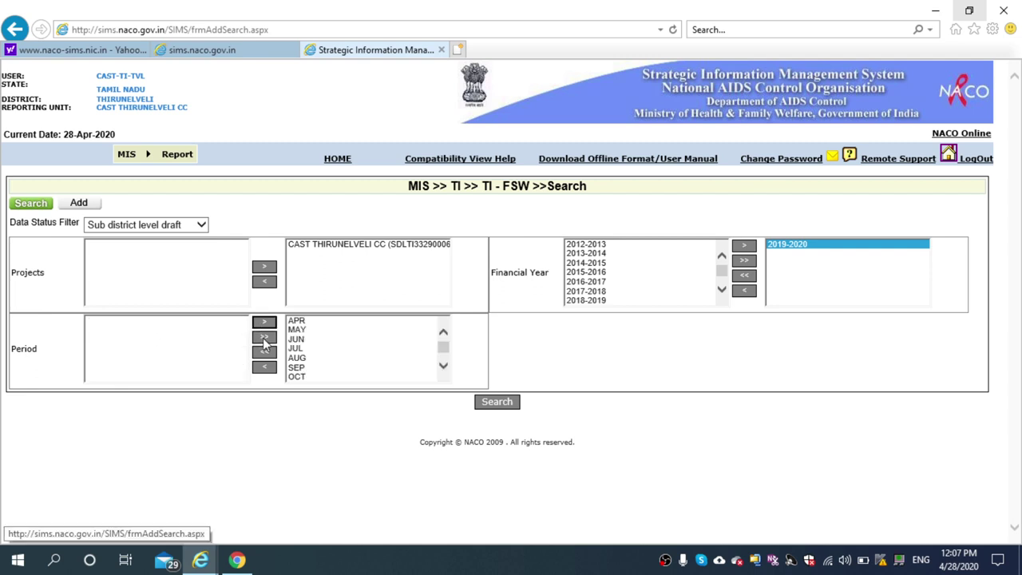
left_click(492, 407)
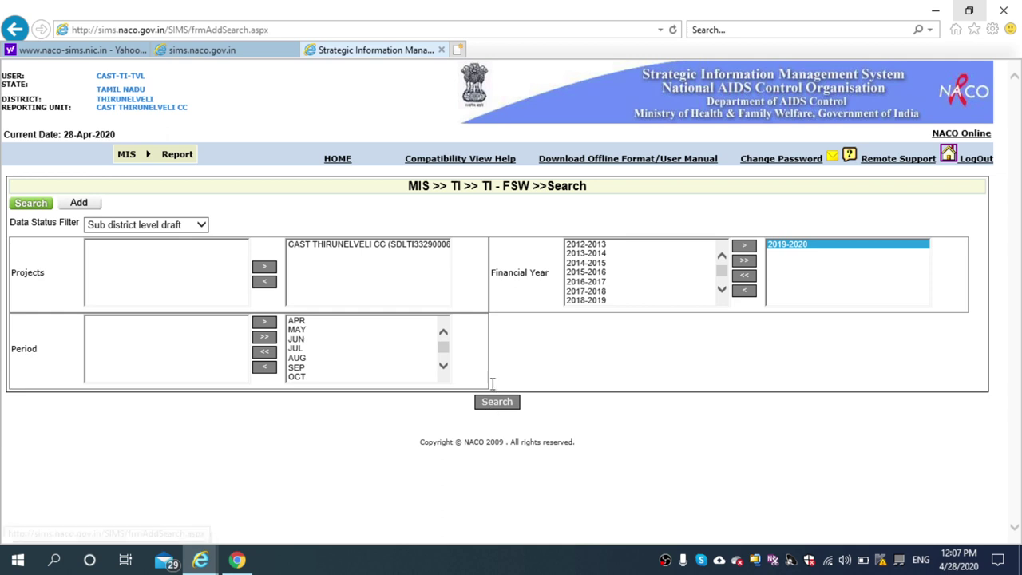
left_click(502, 409)
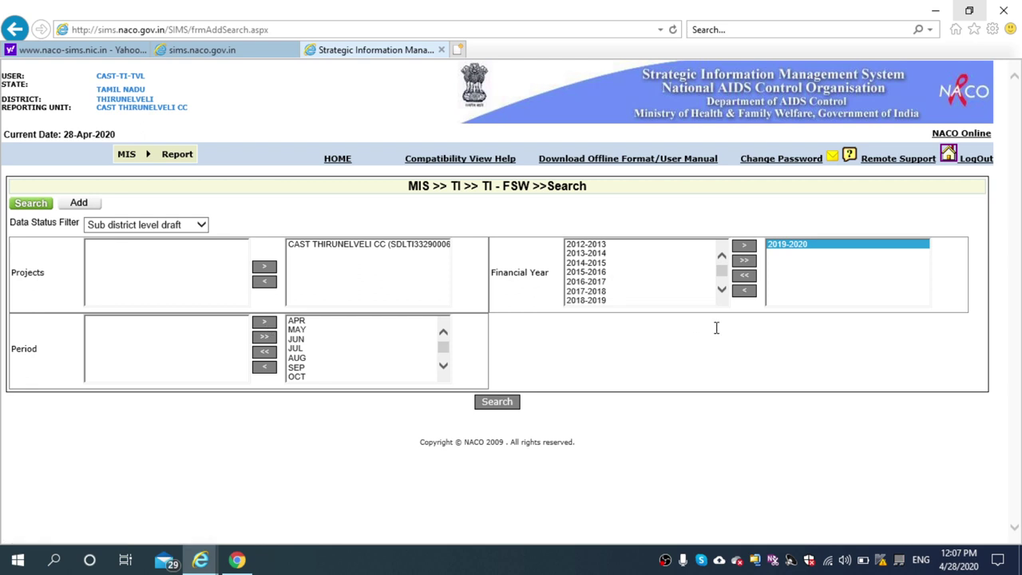
Step: Narrow the period to APR only and rerun the search
left_click(266, 354)
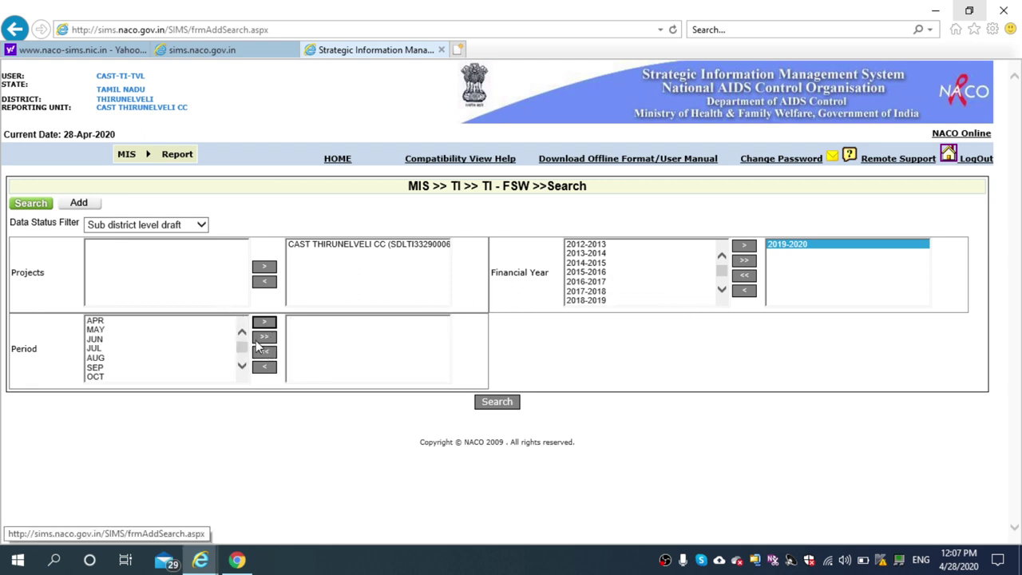
left_click(95, 321)
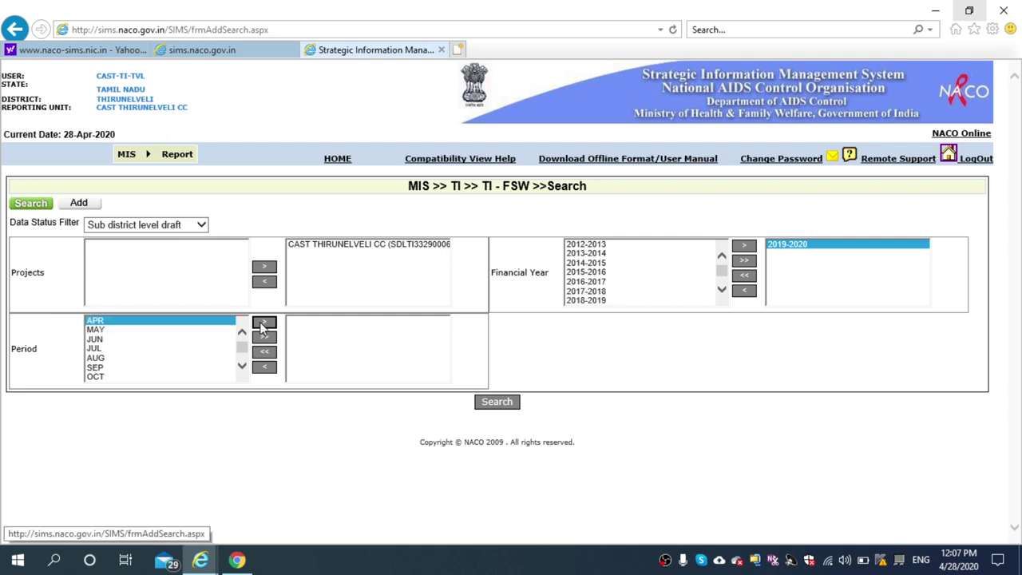
left_click(263, 326)
left_click(497, 404)
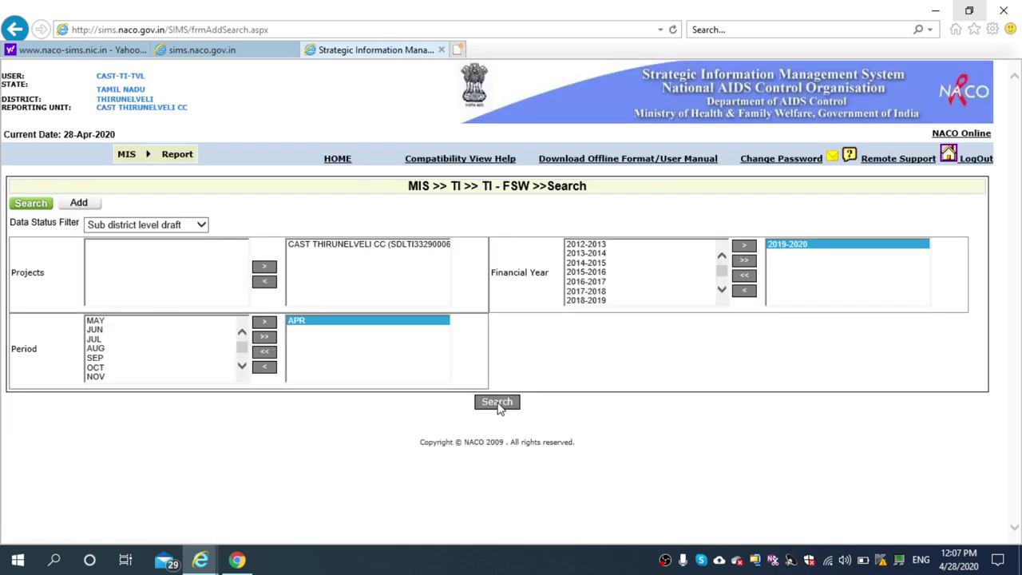
Step: Switch the data status filter to Sub district forwarded and include every month
left_click(205, 227)
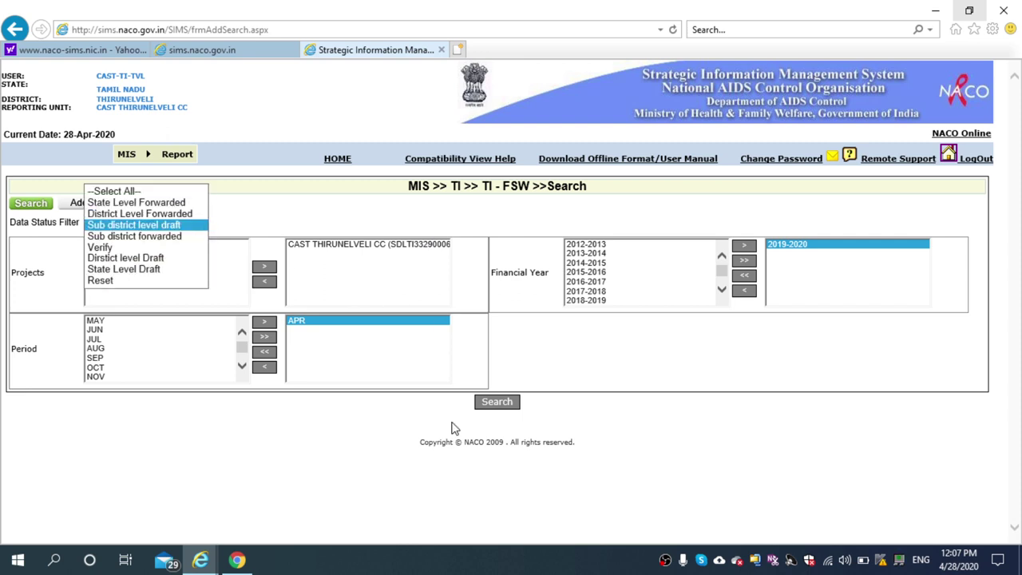
left_click(154, 238)
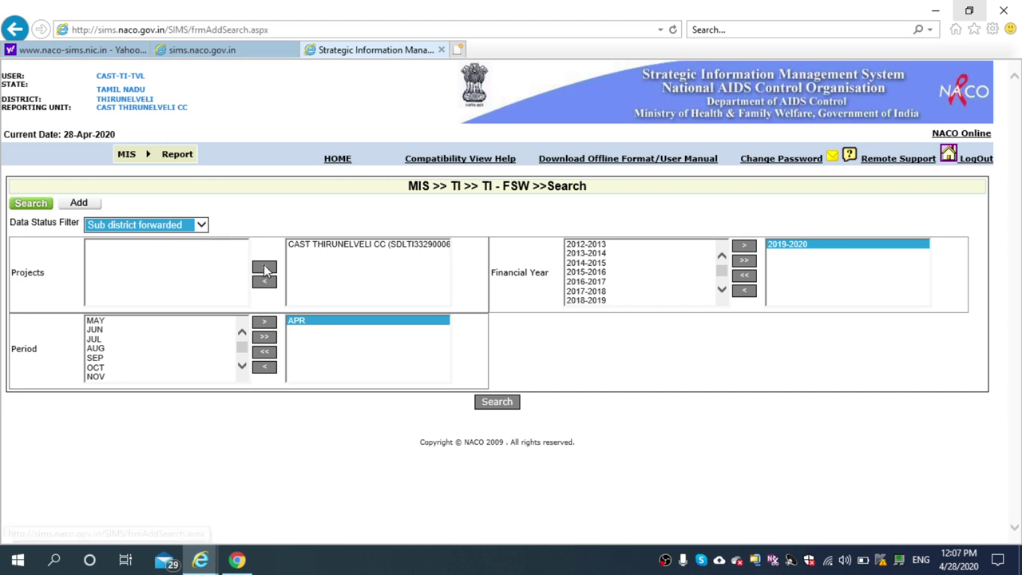
left_click(264, 338)
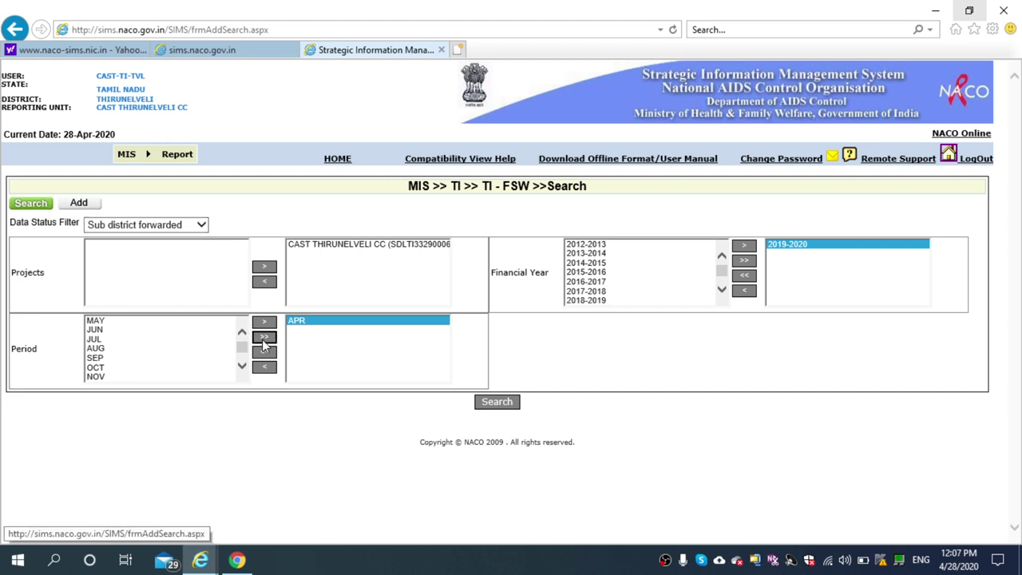
Step: Run the forwarded 2019-2020 FSW search and open the preview of the MAR report
left_click(499, 405)
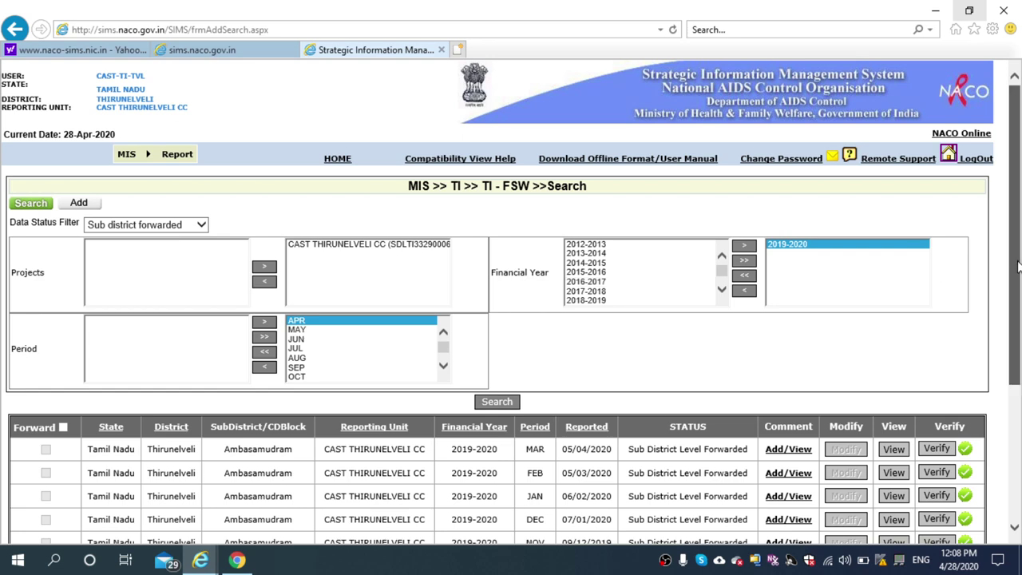
scroll(1018, 266, "down", 5)
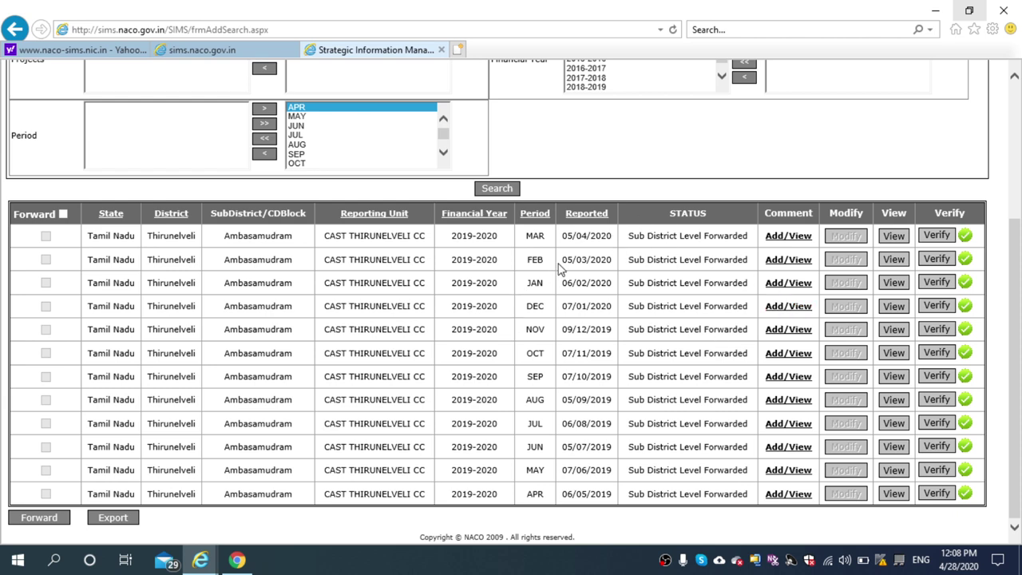
left_click(893, 237)
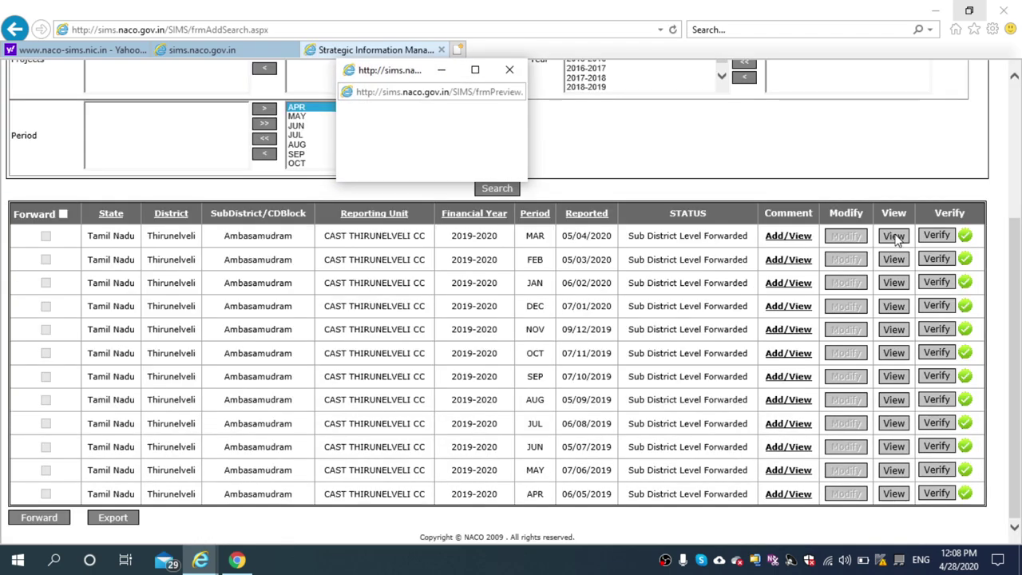
left_click(475, 71)
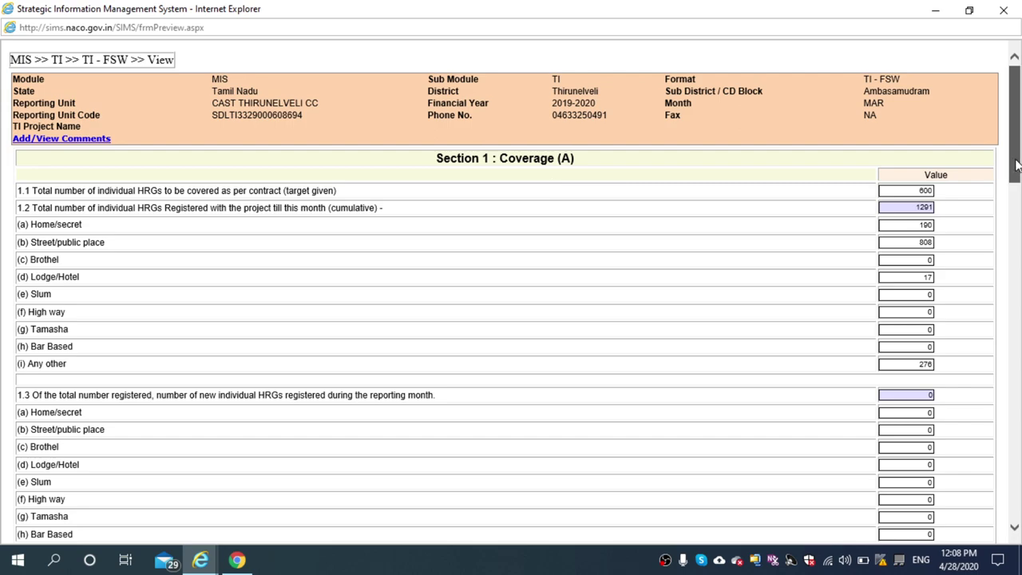
left_click_drag(1018, 167, 1004, 501)
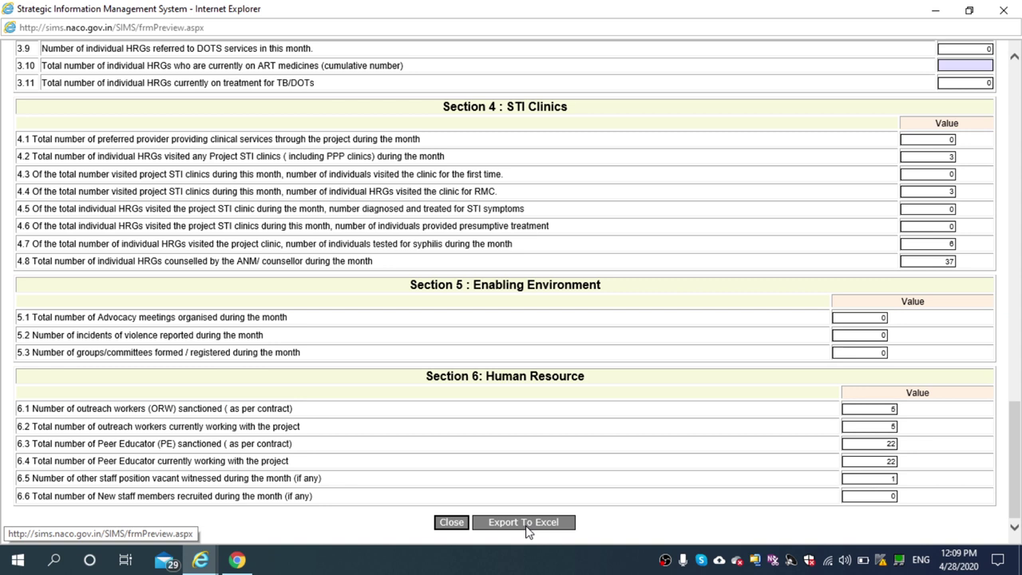
right_click(701, 210)
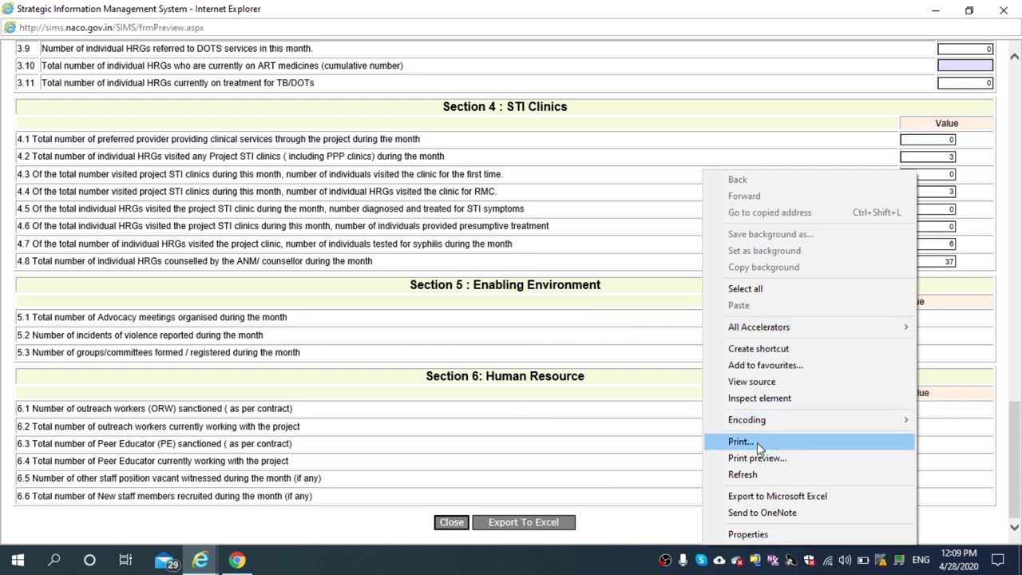
left_click(611, 536)
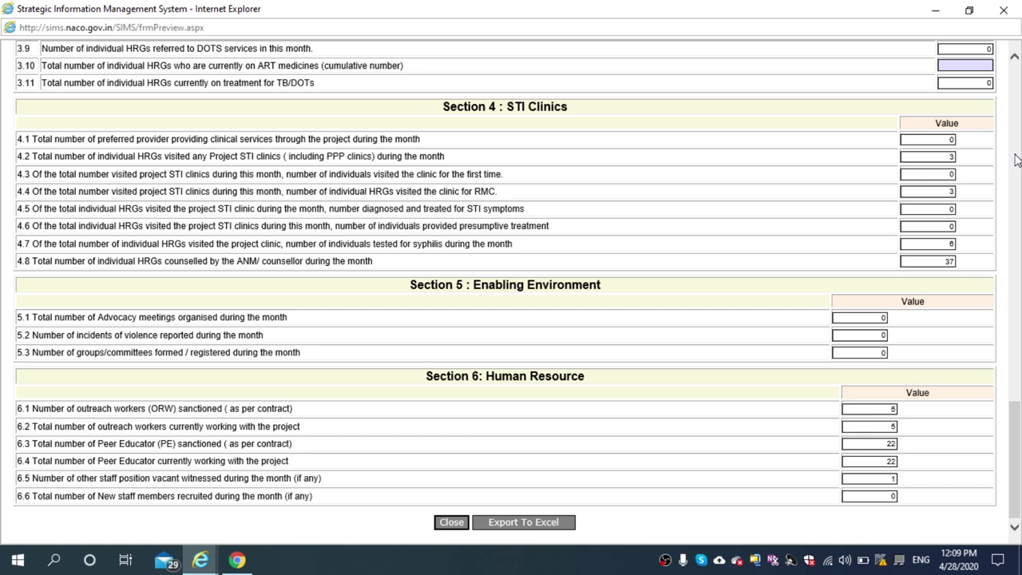
Step: Close the MAR report preview and scroll back to the top of the search results
left_click(969, 9)
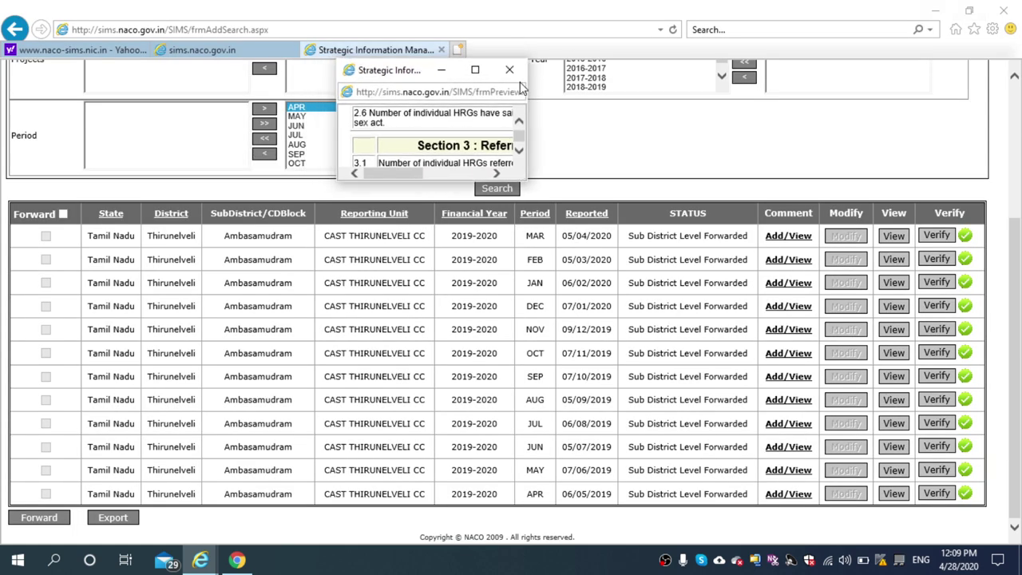
left_click(507, 69)
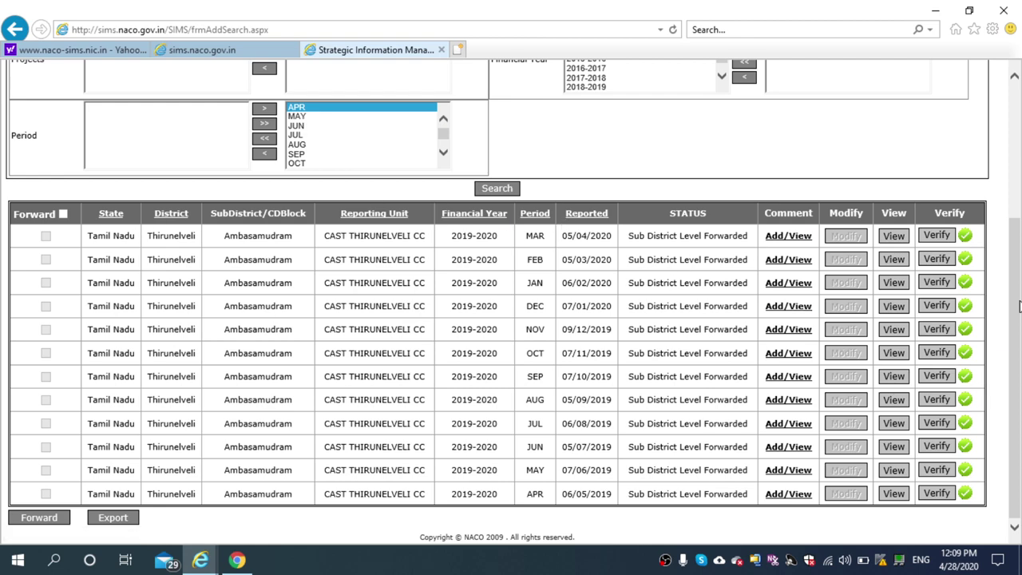
scroll(846, 353, "up", 2)
scroll(980, 257, "down", 2)
scroll(1013, 284, "up", 6)
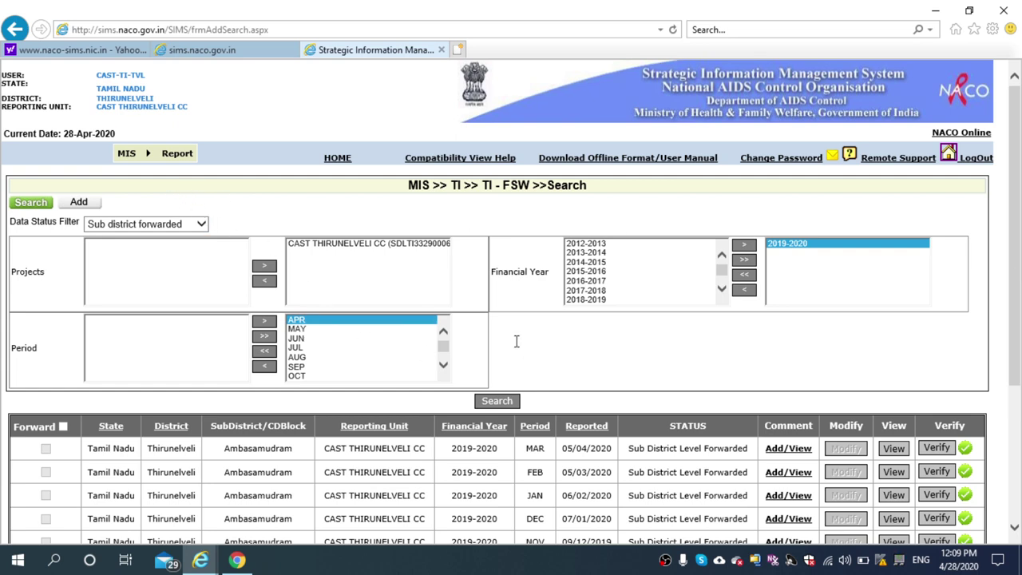
mouse_move(177, 171)
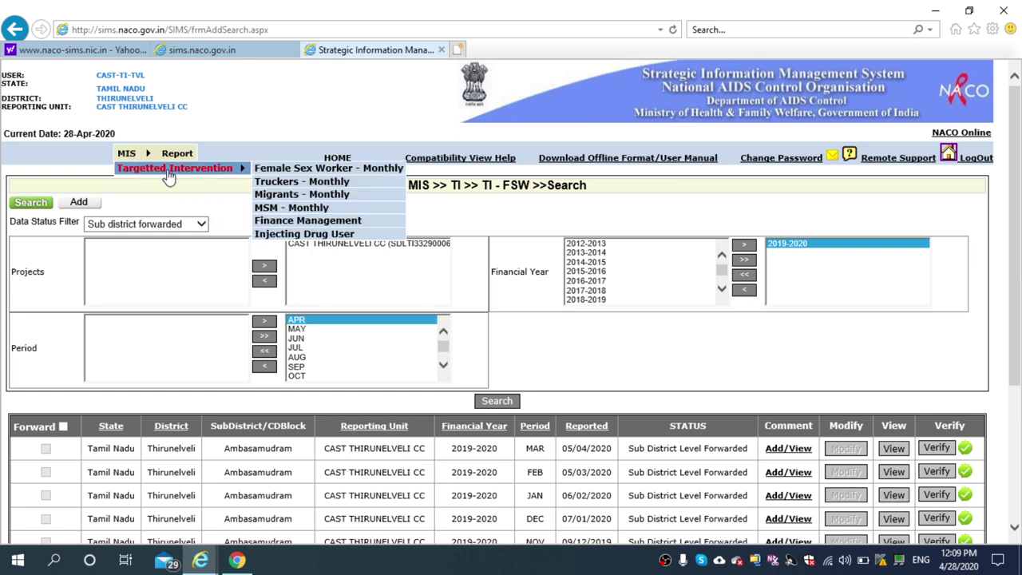
Step: Open MSM monthly records, filter to Sub district forwarded, and add project CAST THIRUNELVELI CC
left_click(291, 208)
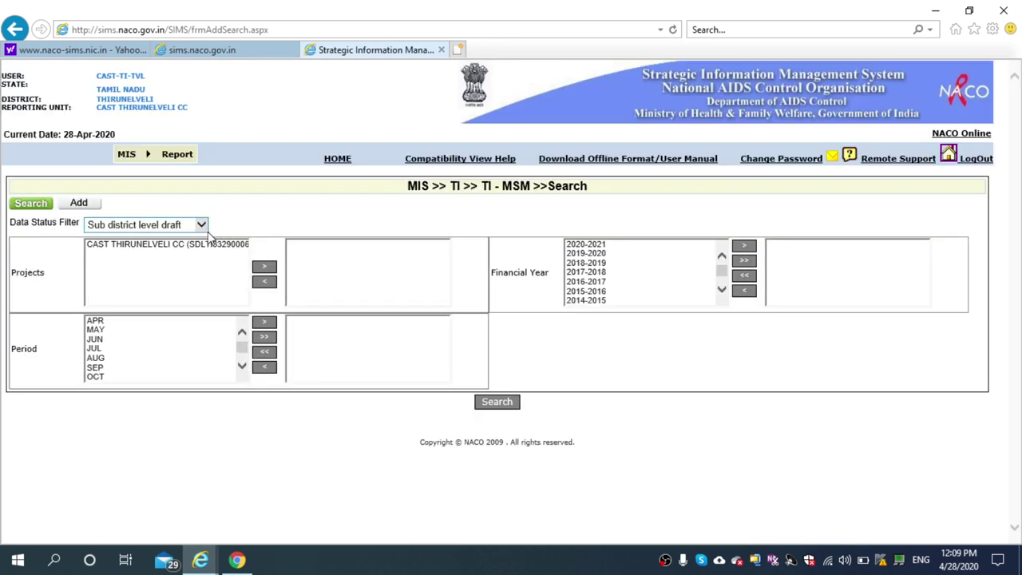
left_click(204, 228)
left_click(189, 239)
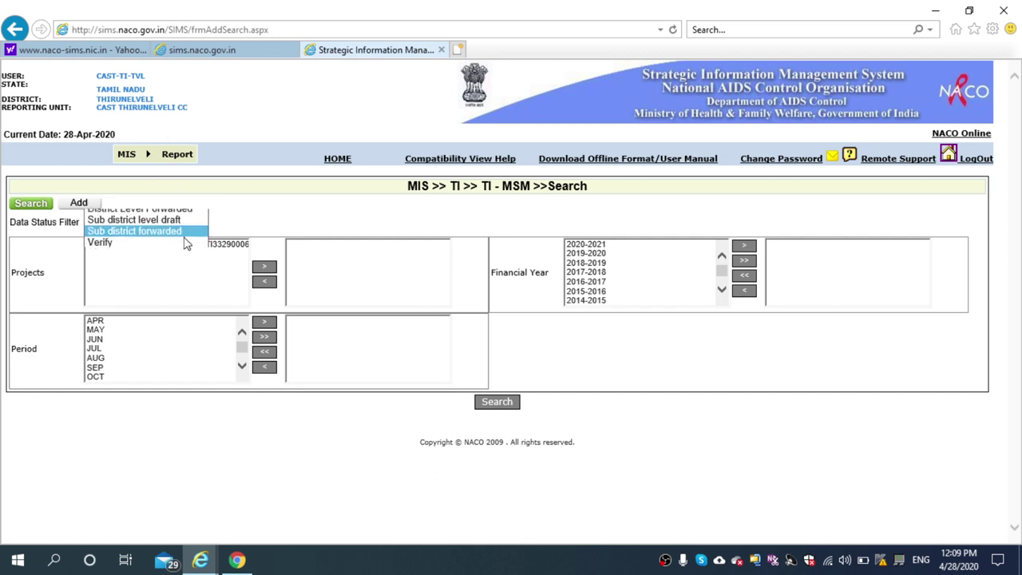
left_click(257, 266)
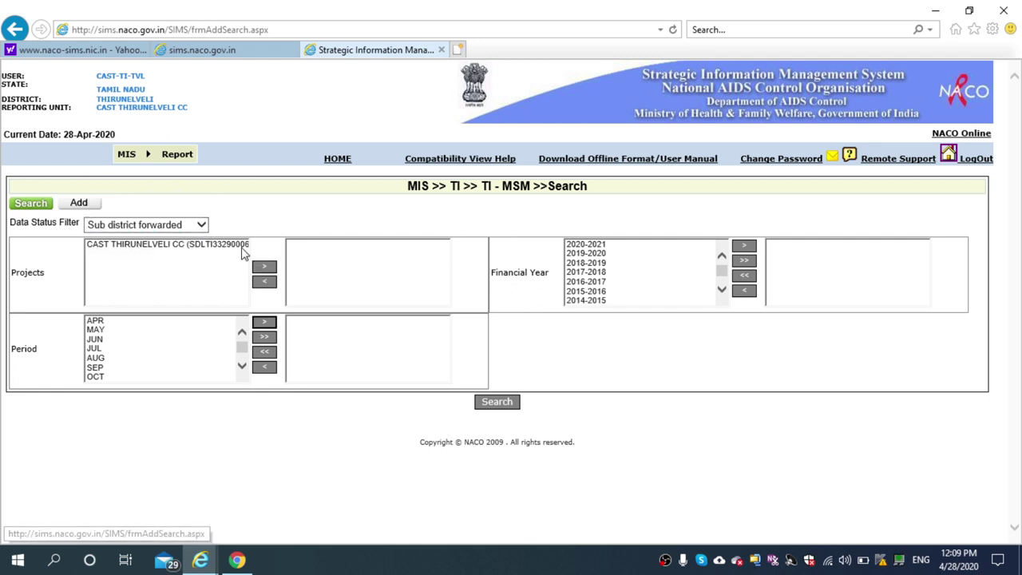
left_click(240, 247)
left_click(264, 267)
scroll(623, 275, "down", 3)
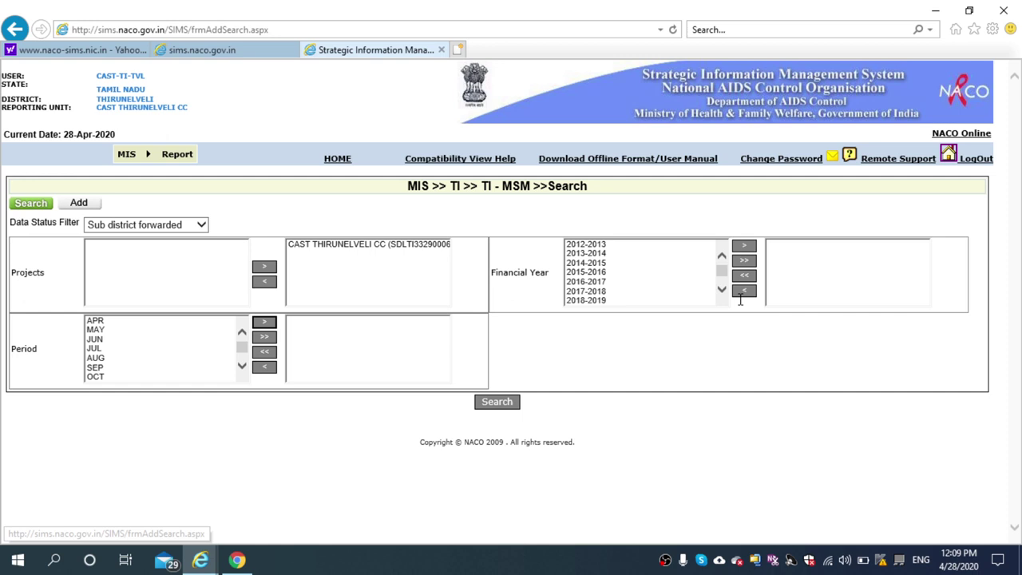
Step: Add financial year 2019-2020 and every month, then run the MSM search
left_click(602, 302)
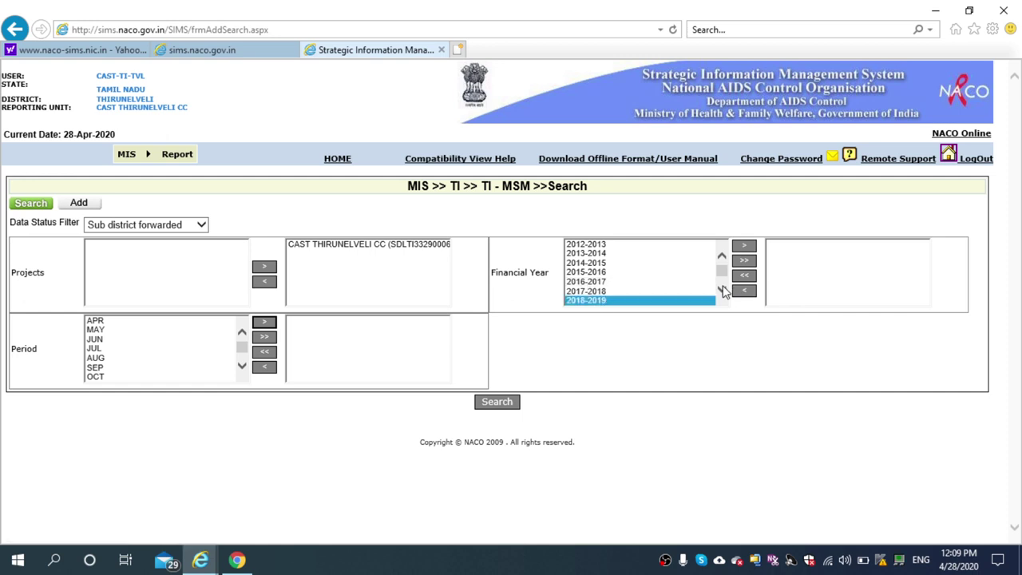
left_click(722, 289)
left_click(600, 301)
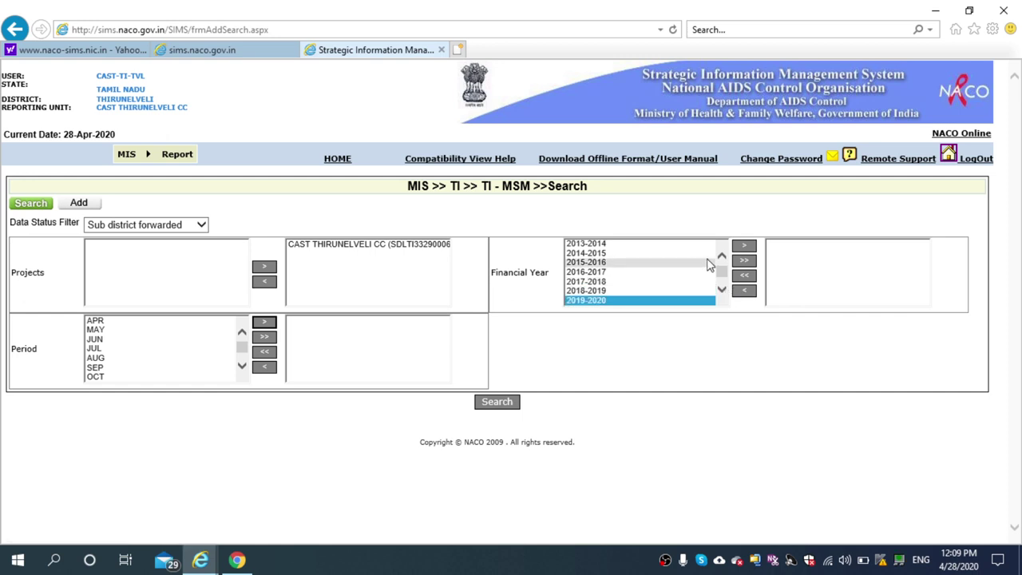
left_click(743, 248)
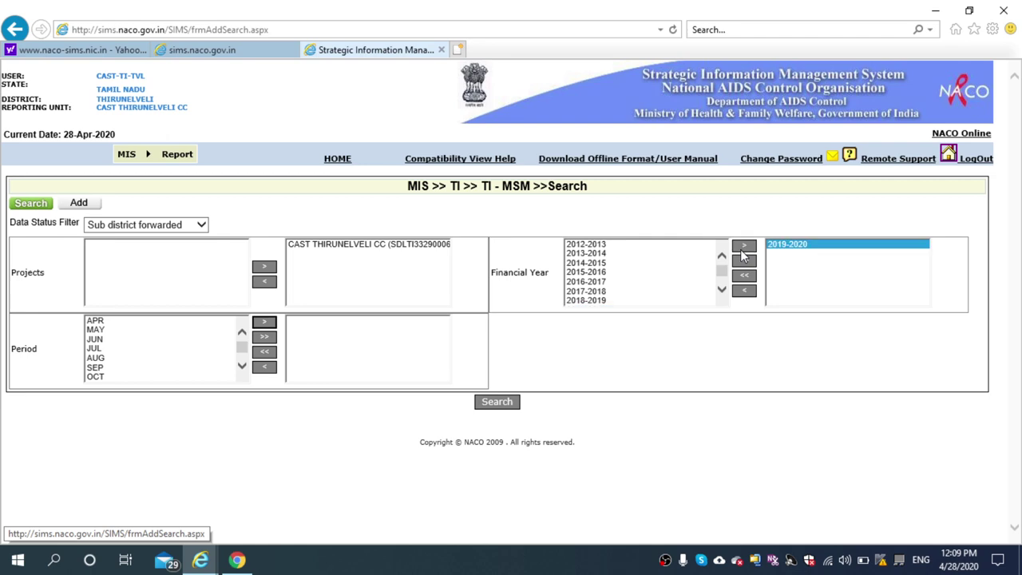
left_click(269, 338)
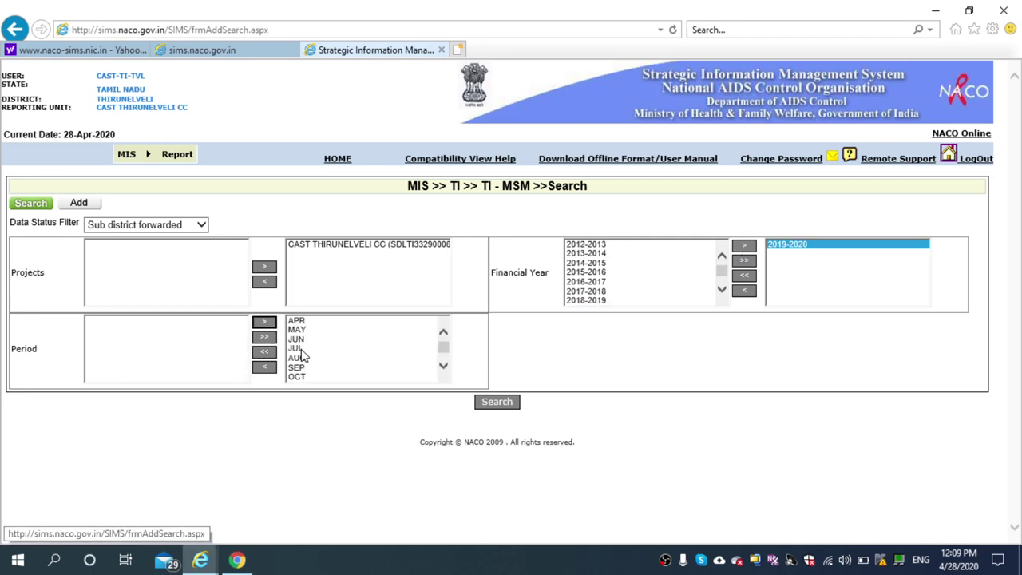
left_click(491, 404)
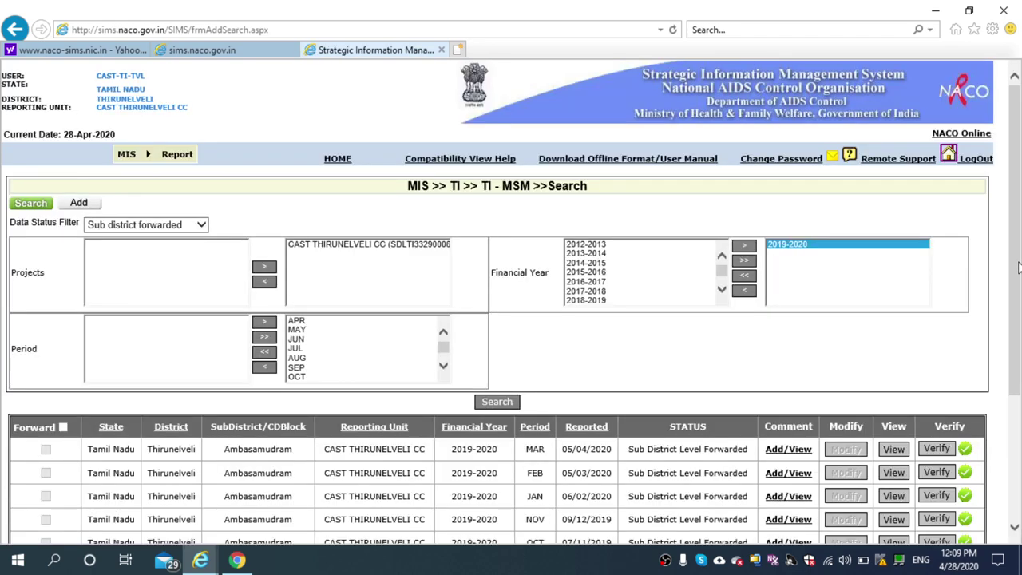
left_click_drag(1018, 267, 1018, 431)
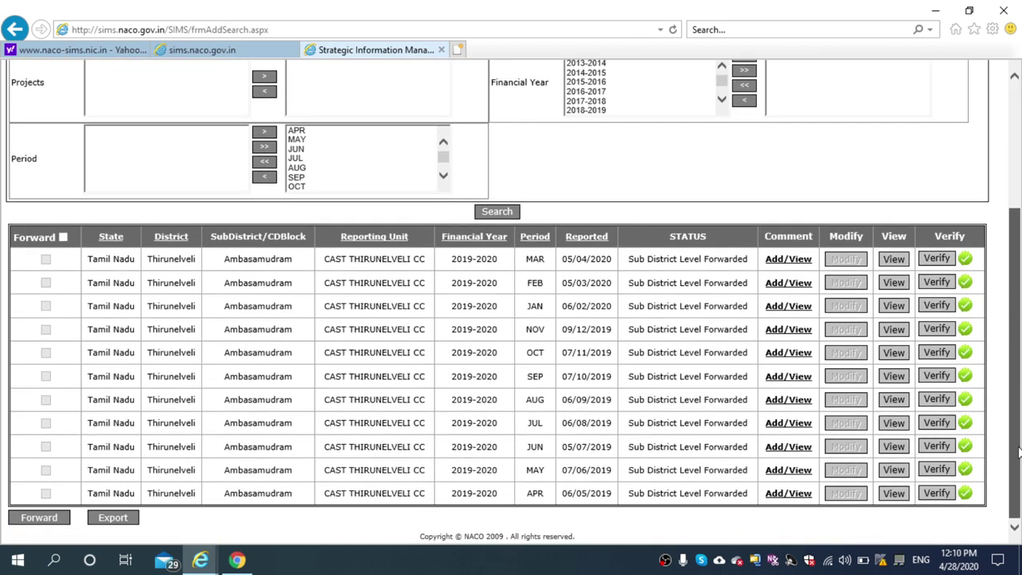
scroll(492, 240, "up", 5)
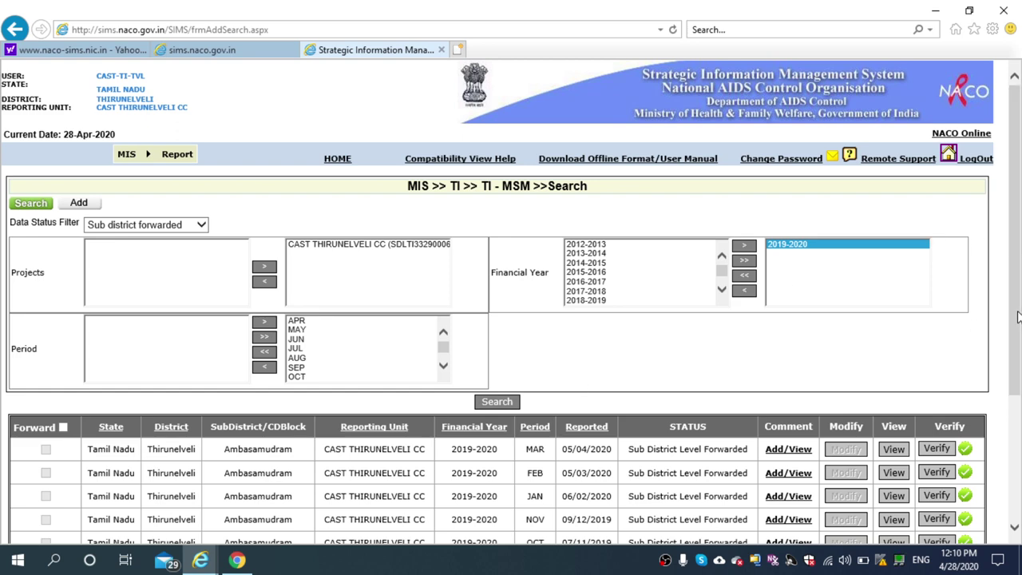
left_click_drag(1018, 317, 1010, 493)
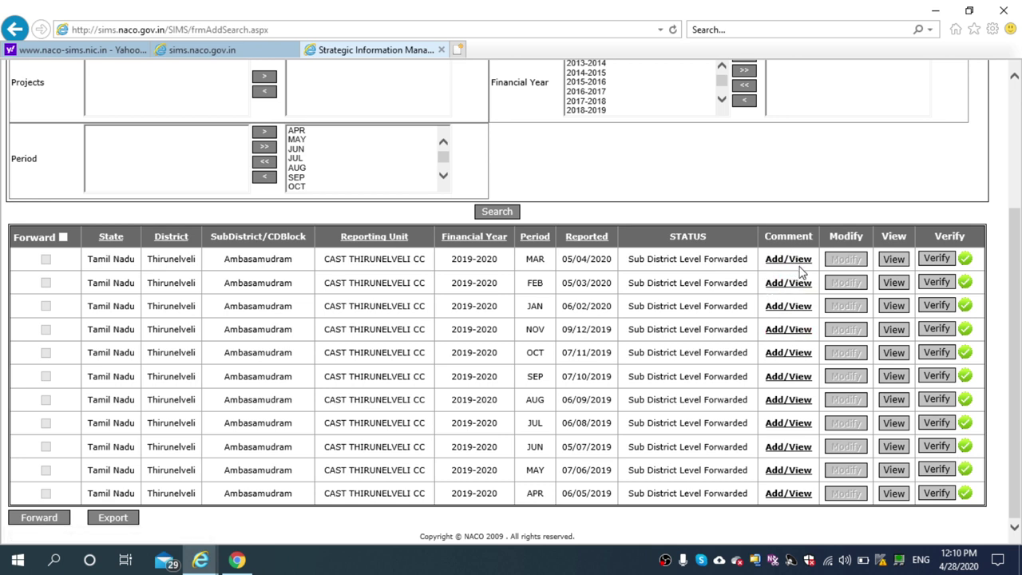
double_click(848, 258)
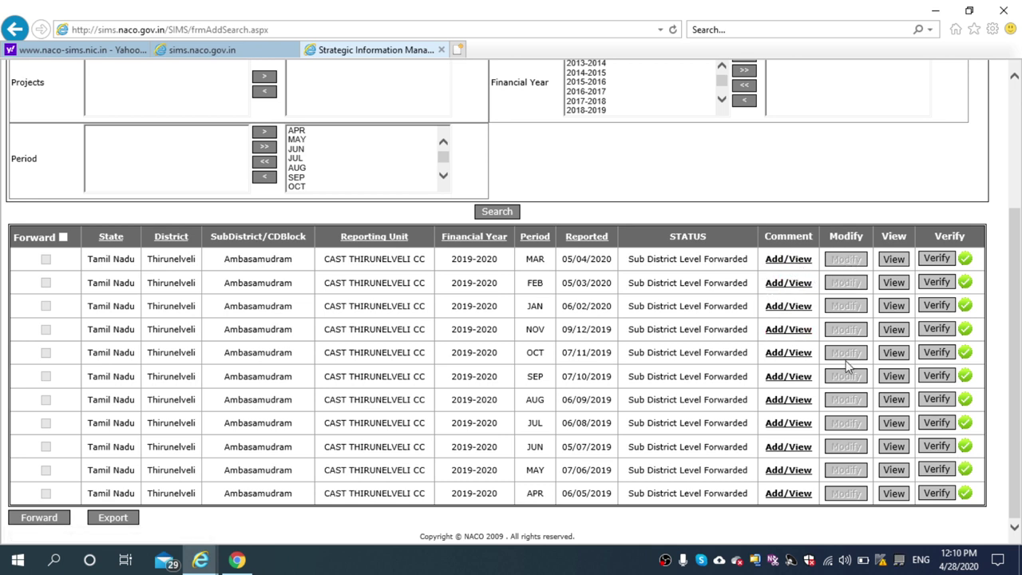
double_click(851, 493)
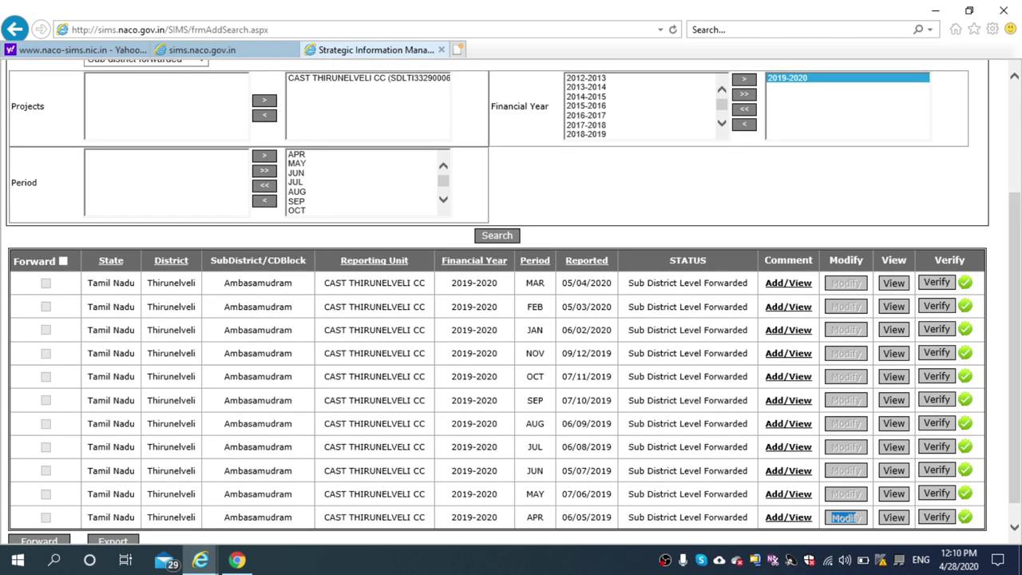
left_click(944, 289)
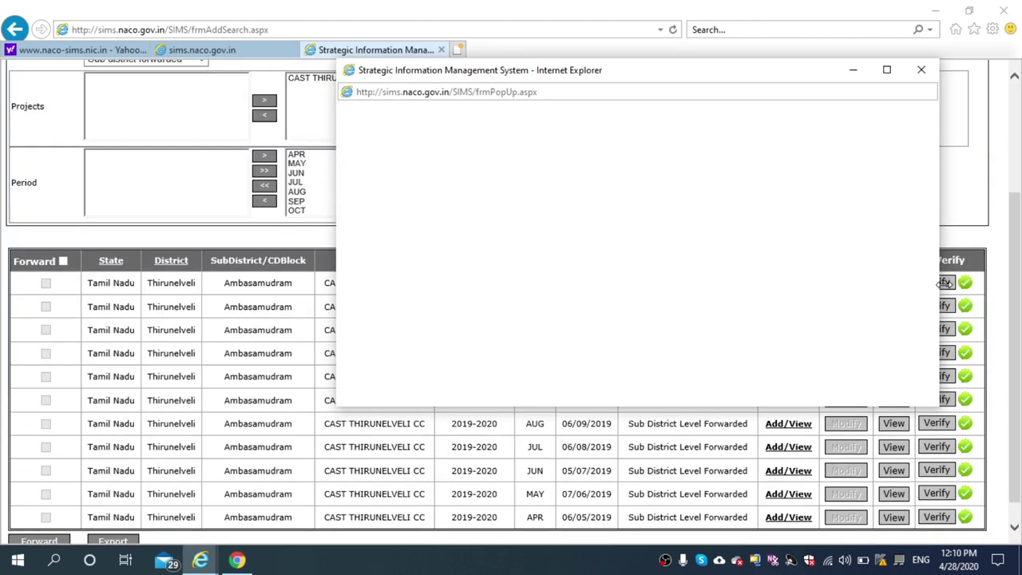
left_click(886, 72)
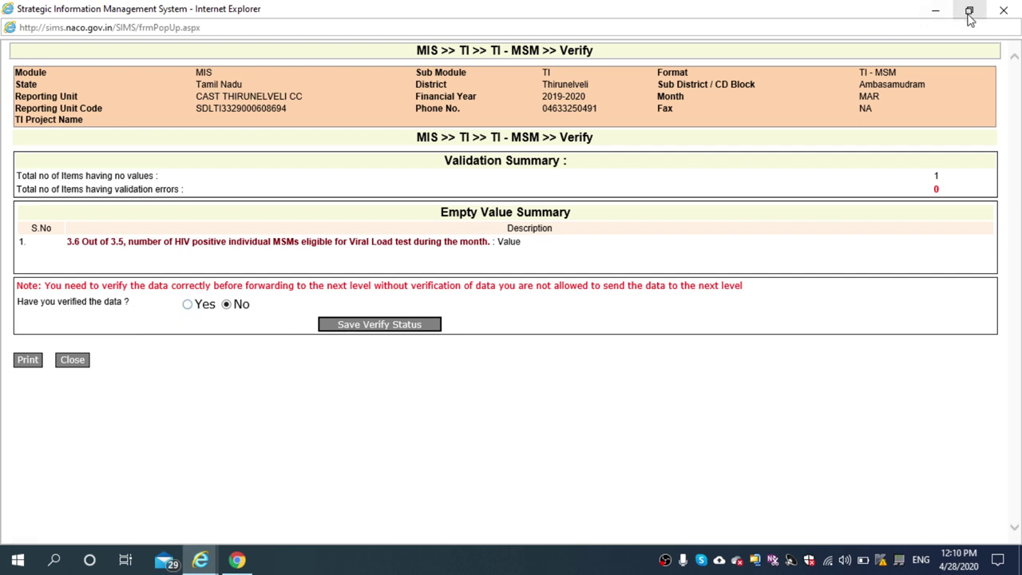
left_click(1000, 12)
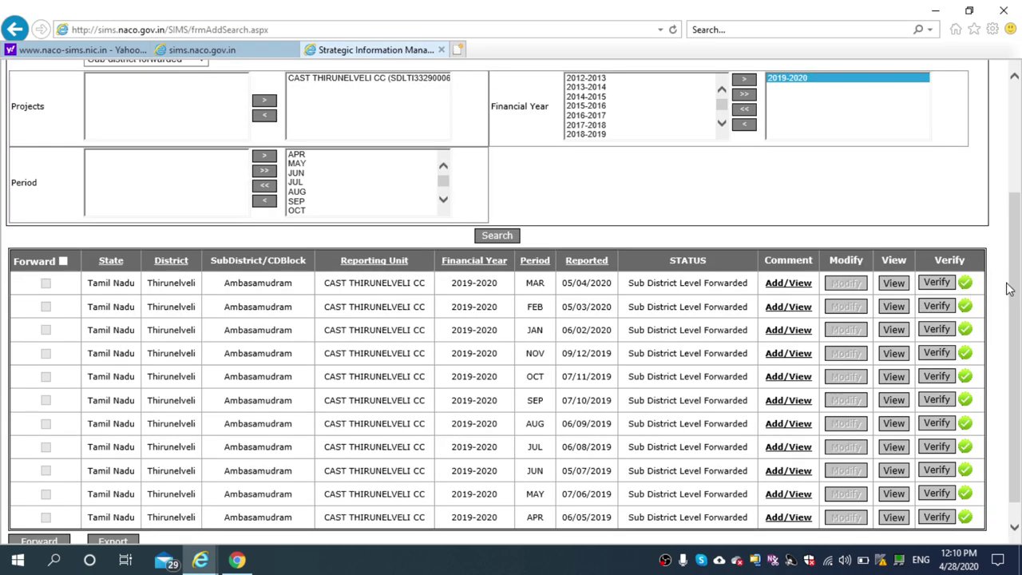
Step: Scroll to the top of the TI-MSM search page and start a new record with Add
left_click_drag(1014, 289, 1019, 242)
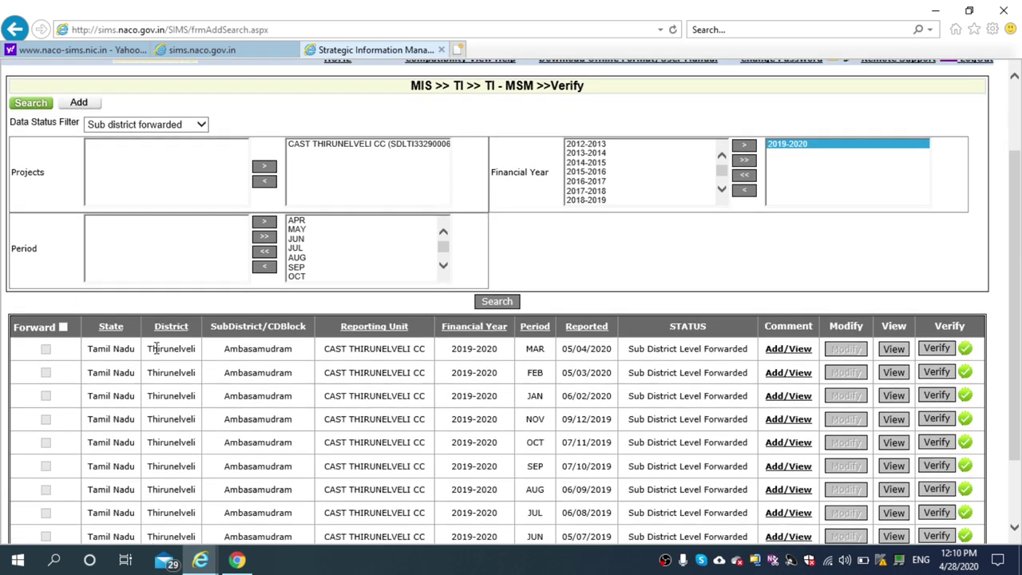
left_click_drag(1020, 261, 1020, 190)
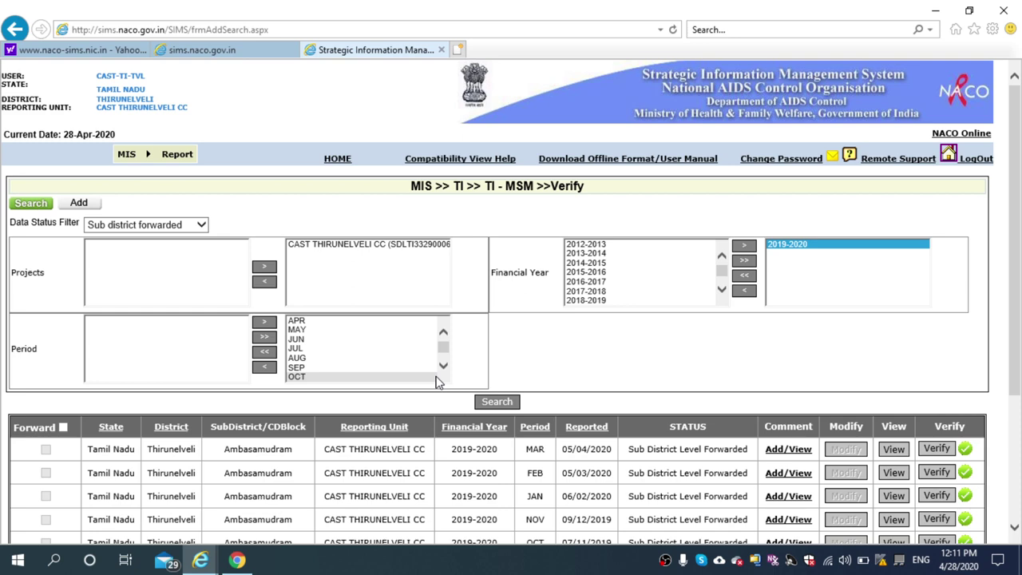
left_click(78, 206)
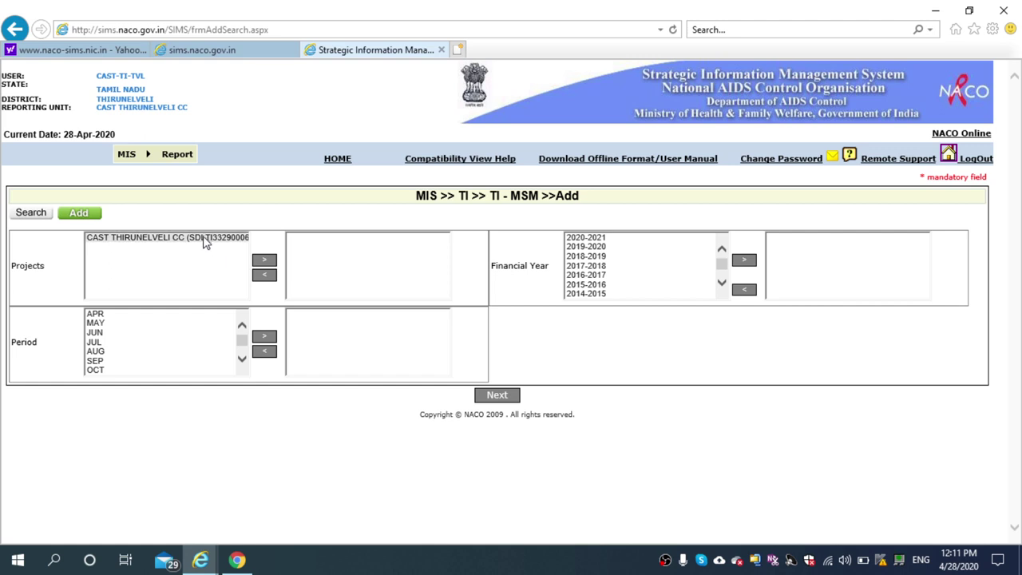
Step: Attempt a TI-MSM entry for CAST THIRUNELVELI CC, 2021-2022, APR; it is rejected as a future period
left_click(204, 240)
left_click(265, 260)
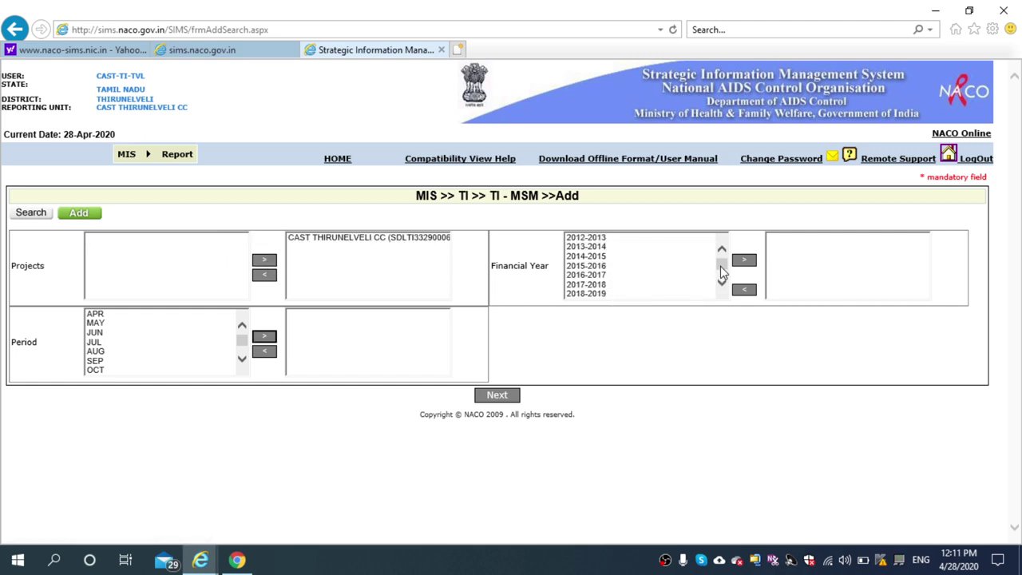
scroll(722, 271, "down", 1)
left_click(619, 294)
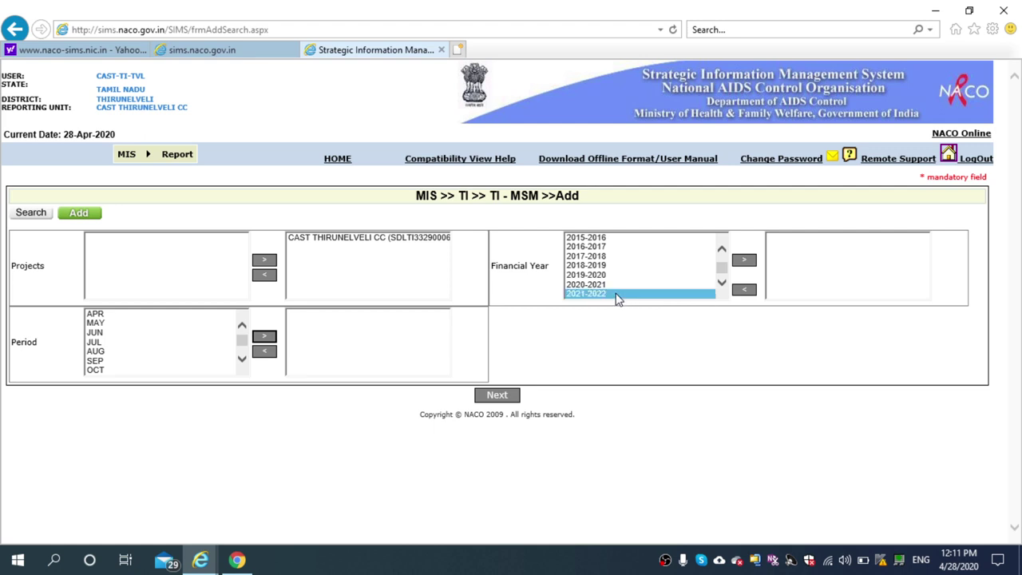
left_click(743, 261)
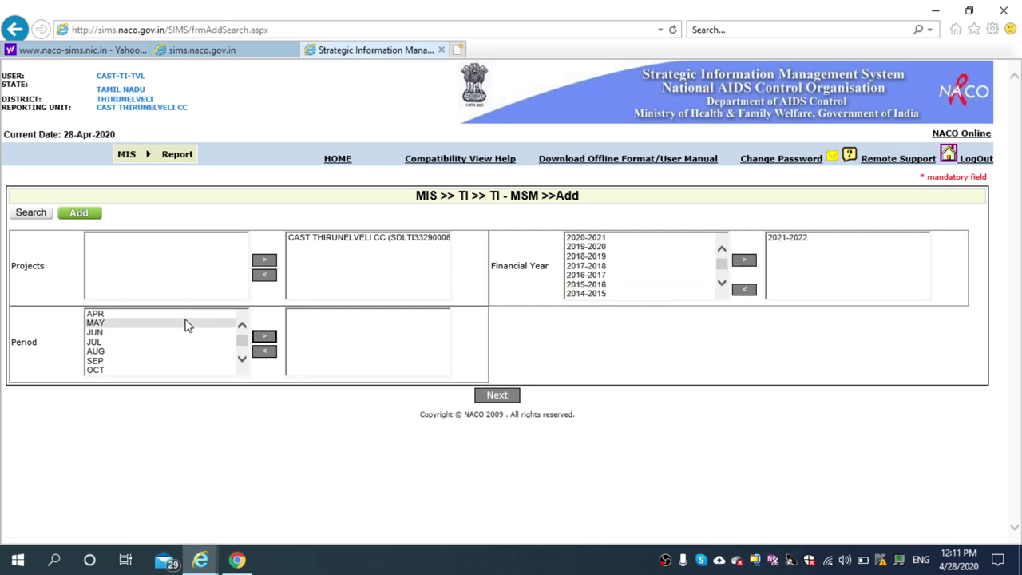
left_click(160, 315)
left_click(264, 336)
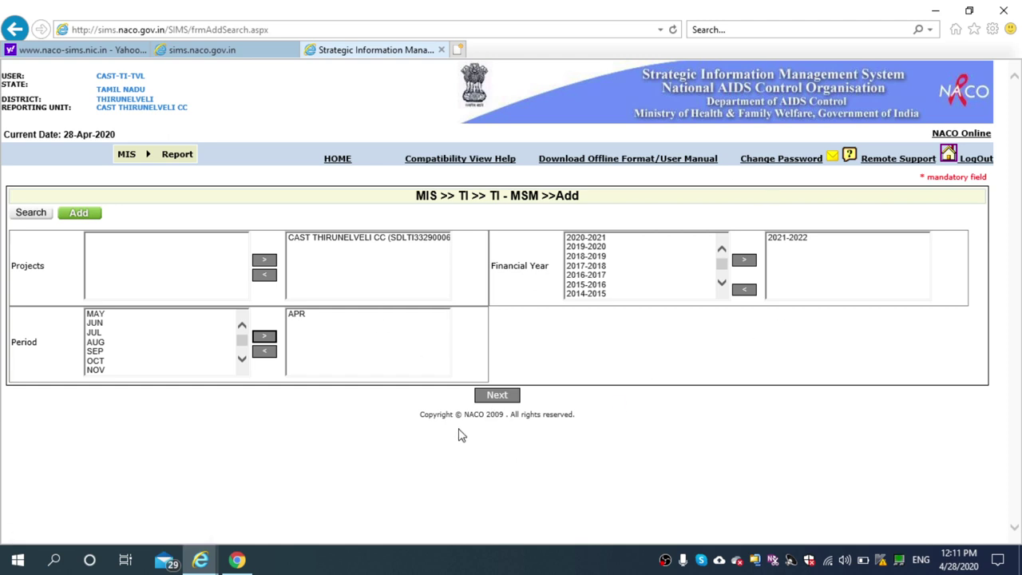
left_click(488, 396)
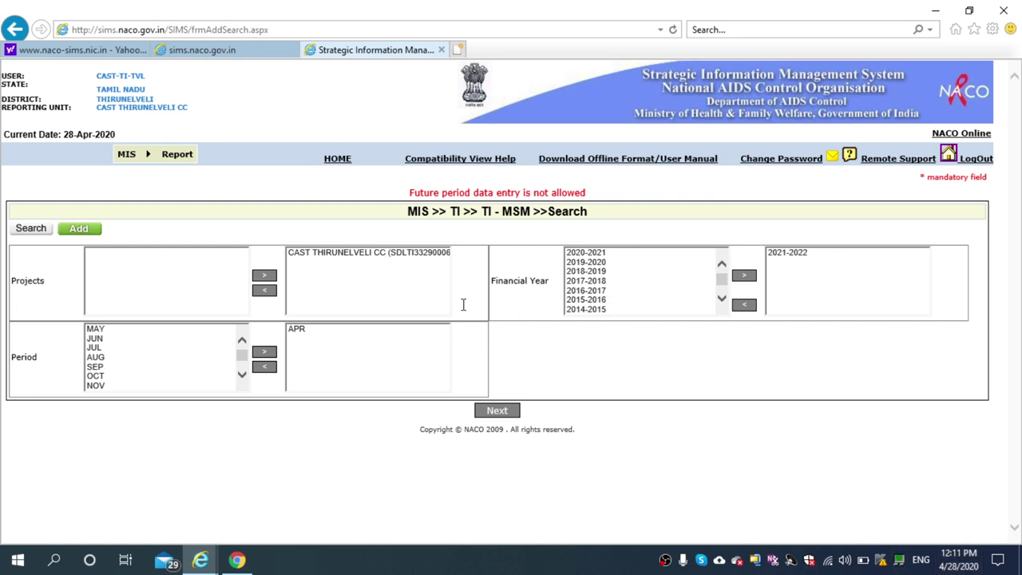
Step: Launch the NACO Online site (naco.gov.in) in a new tab from the SIMS page
left_click(590, 252)
left_click(982, 136)
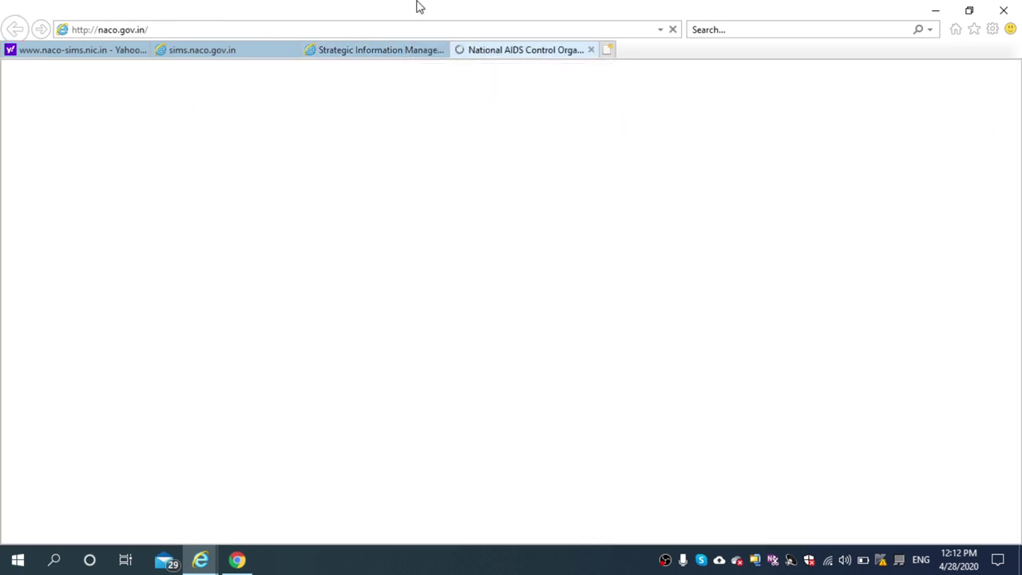
Step: Bring up the SIMS Download Offline Format/User Manual page, then close the naco.gov.in tab
left_click(390, 52)
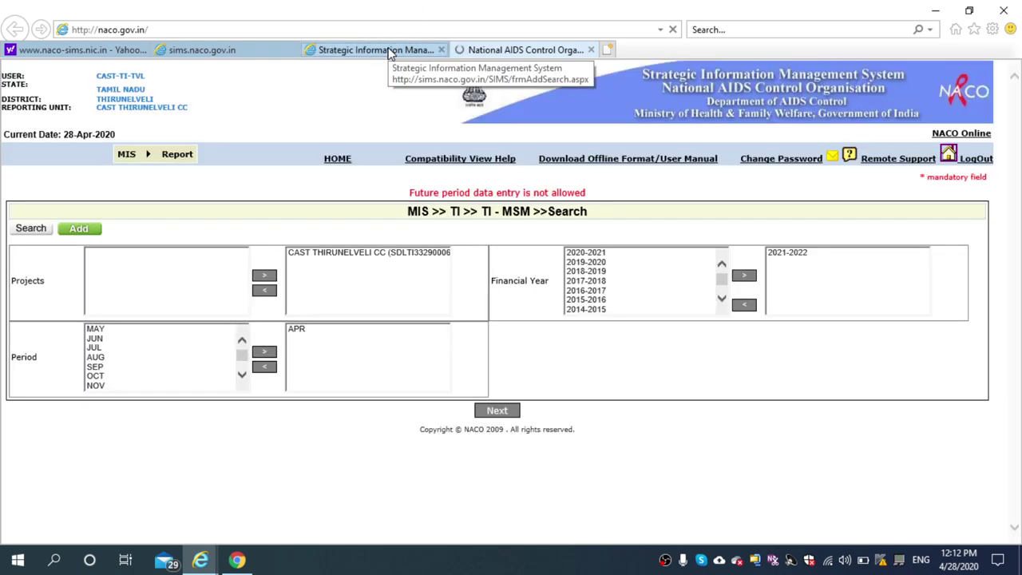
left_click(589, 163)
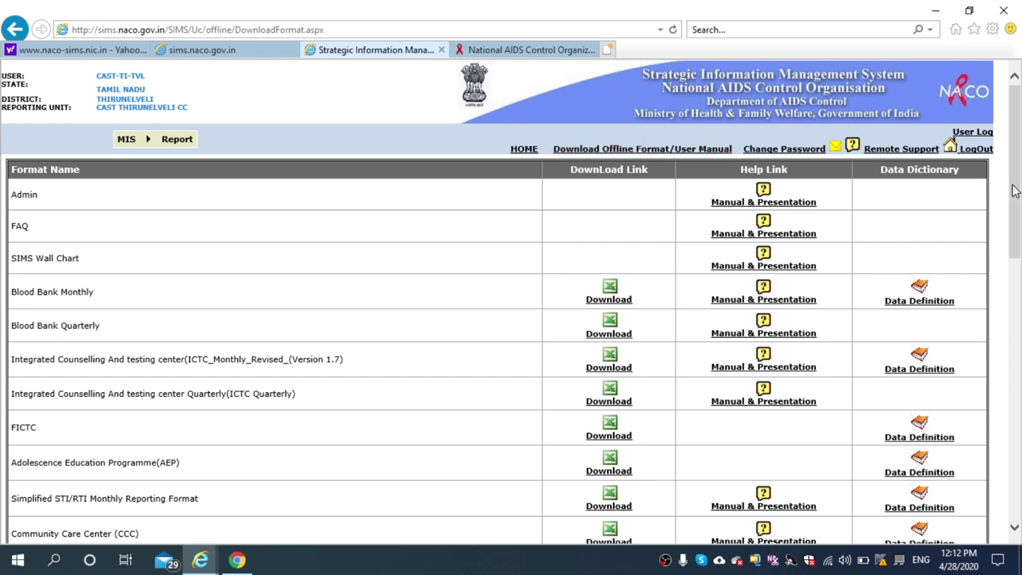
left_click(545, 49)
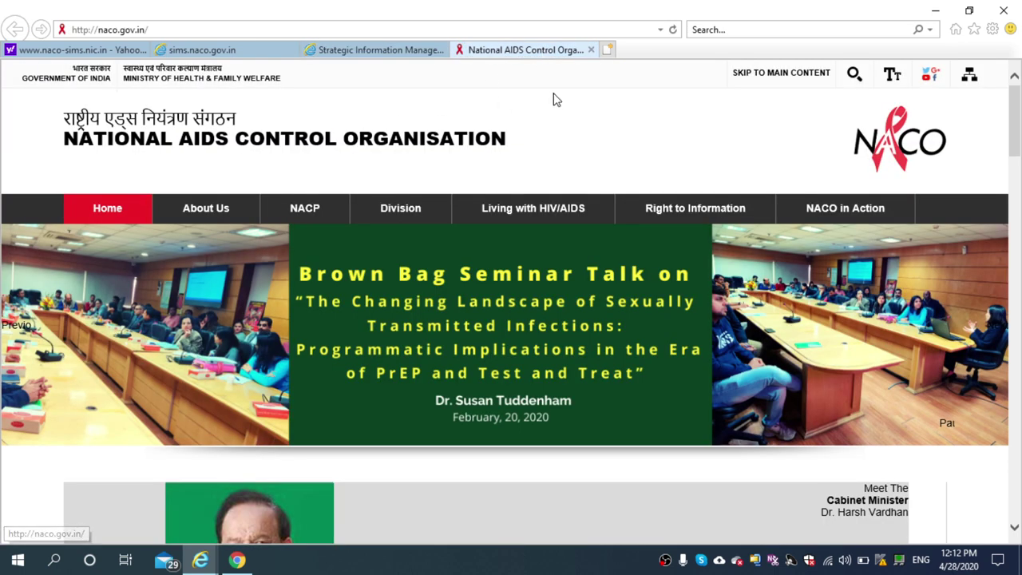
left_click(591, 49)
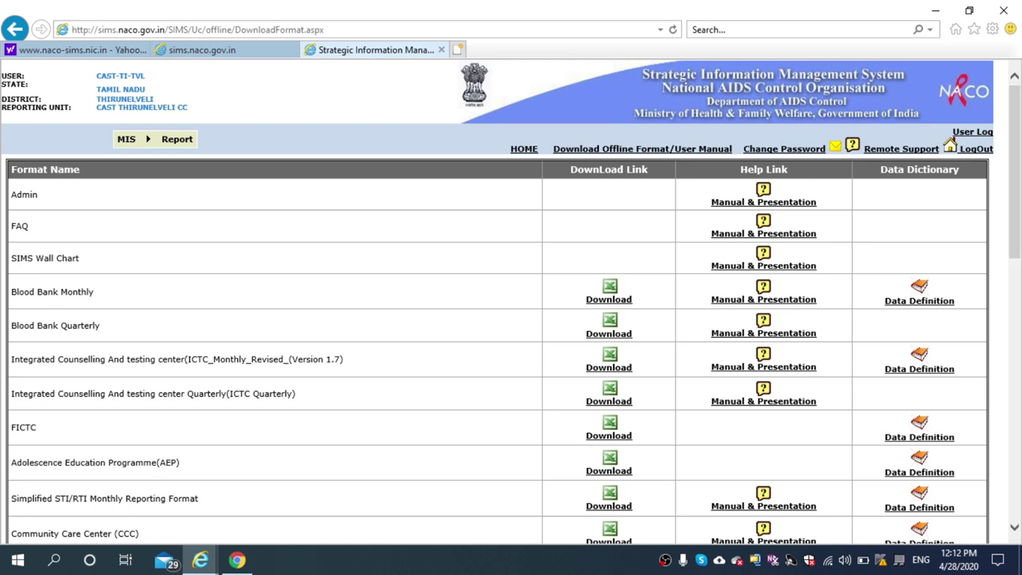
mouse_move(125, 137)
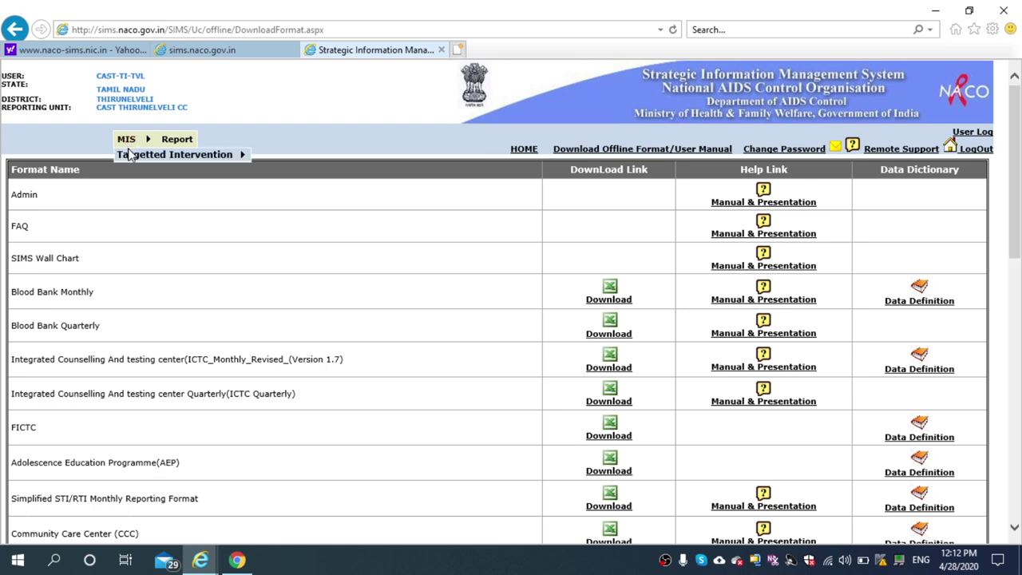
mouse_move(133, 159)
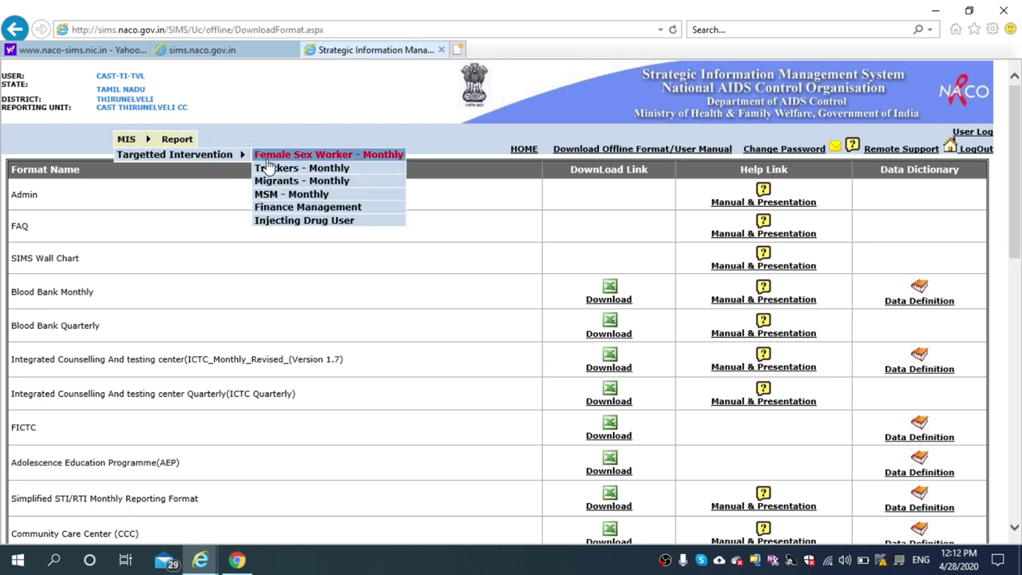